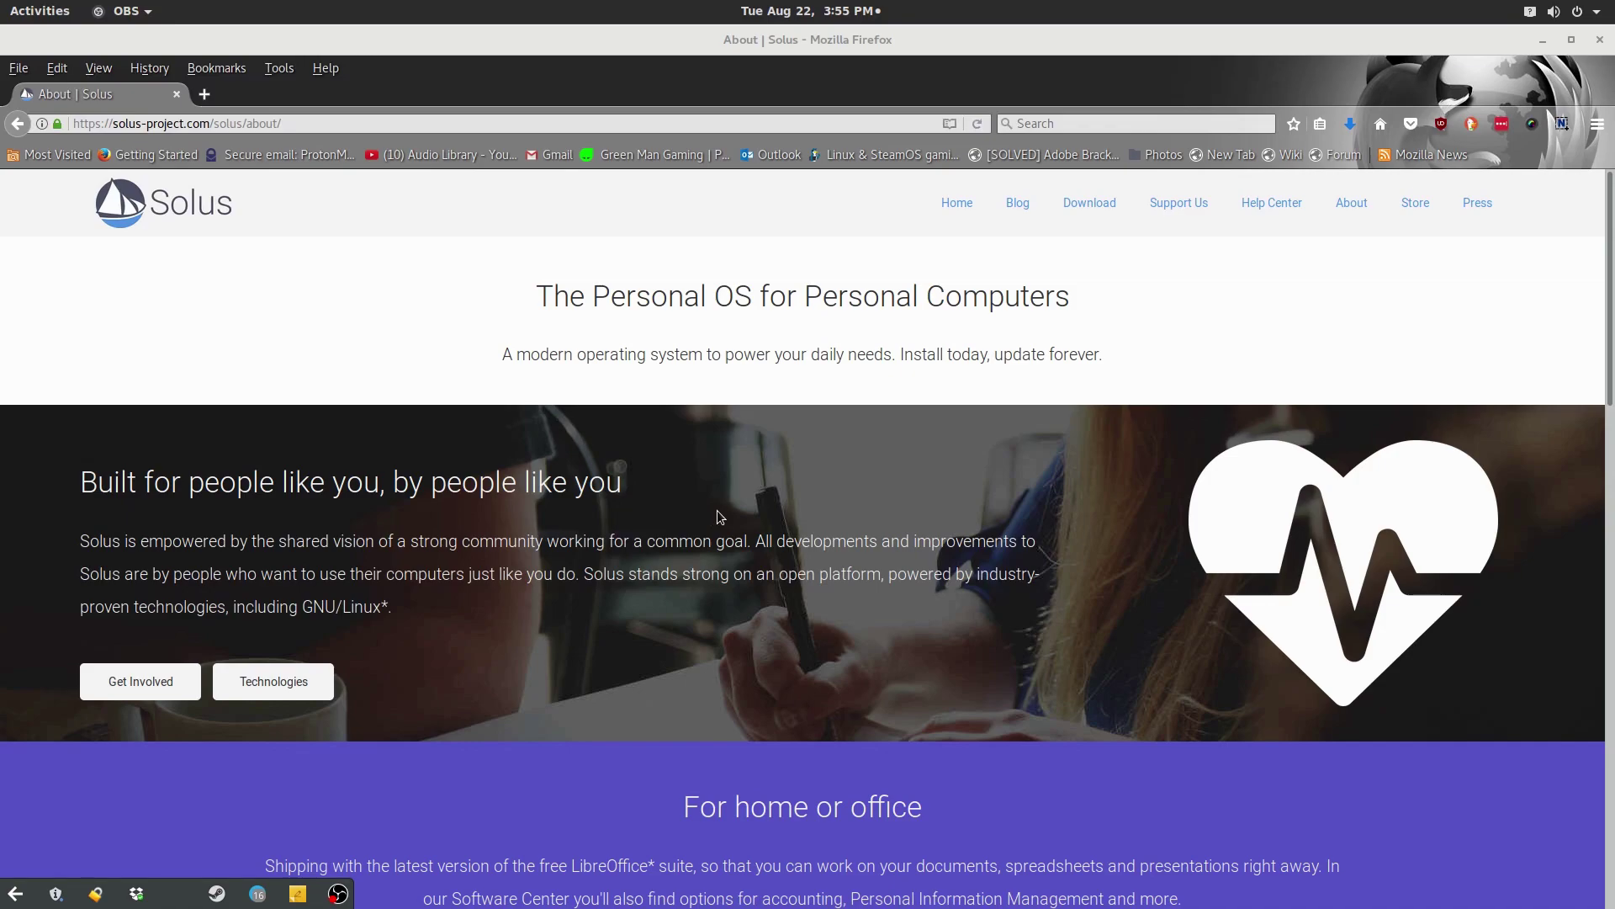
scroll(749, 476, down, 2)
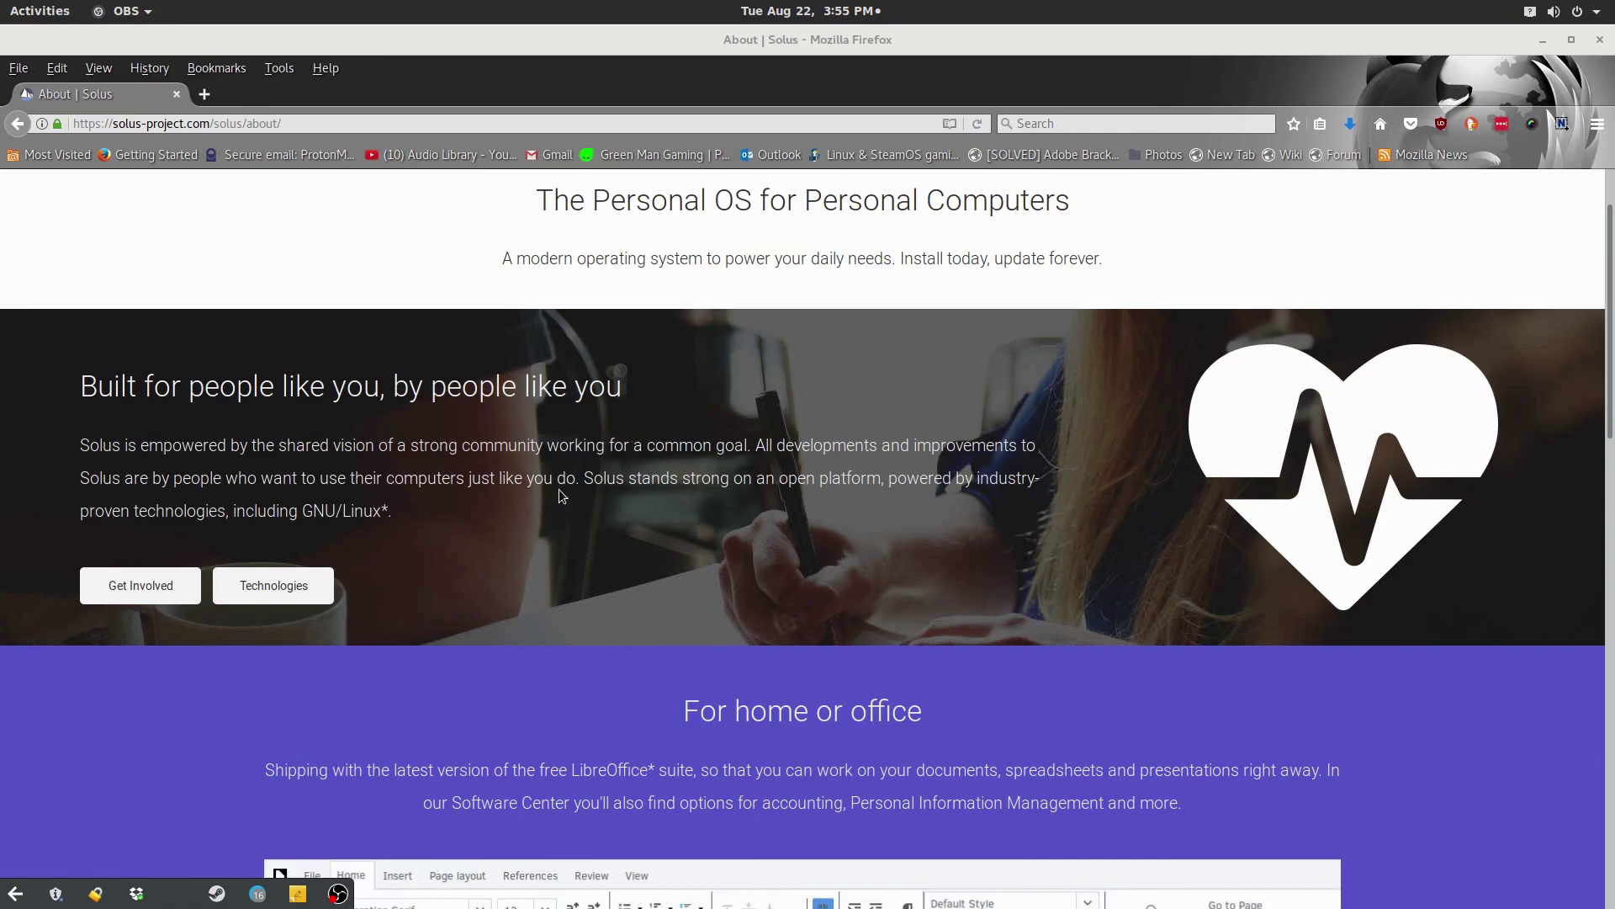
scroll(559, 491, down, 5)
scroll(553, 494, down, 2)
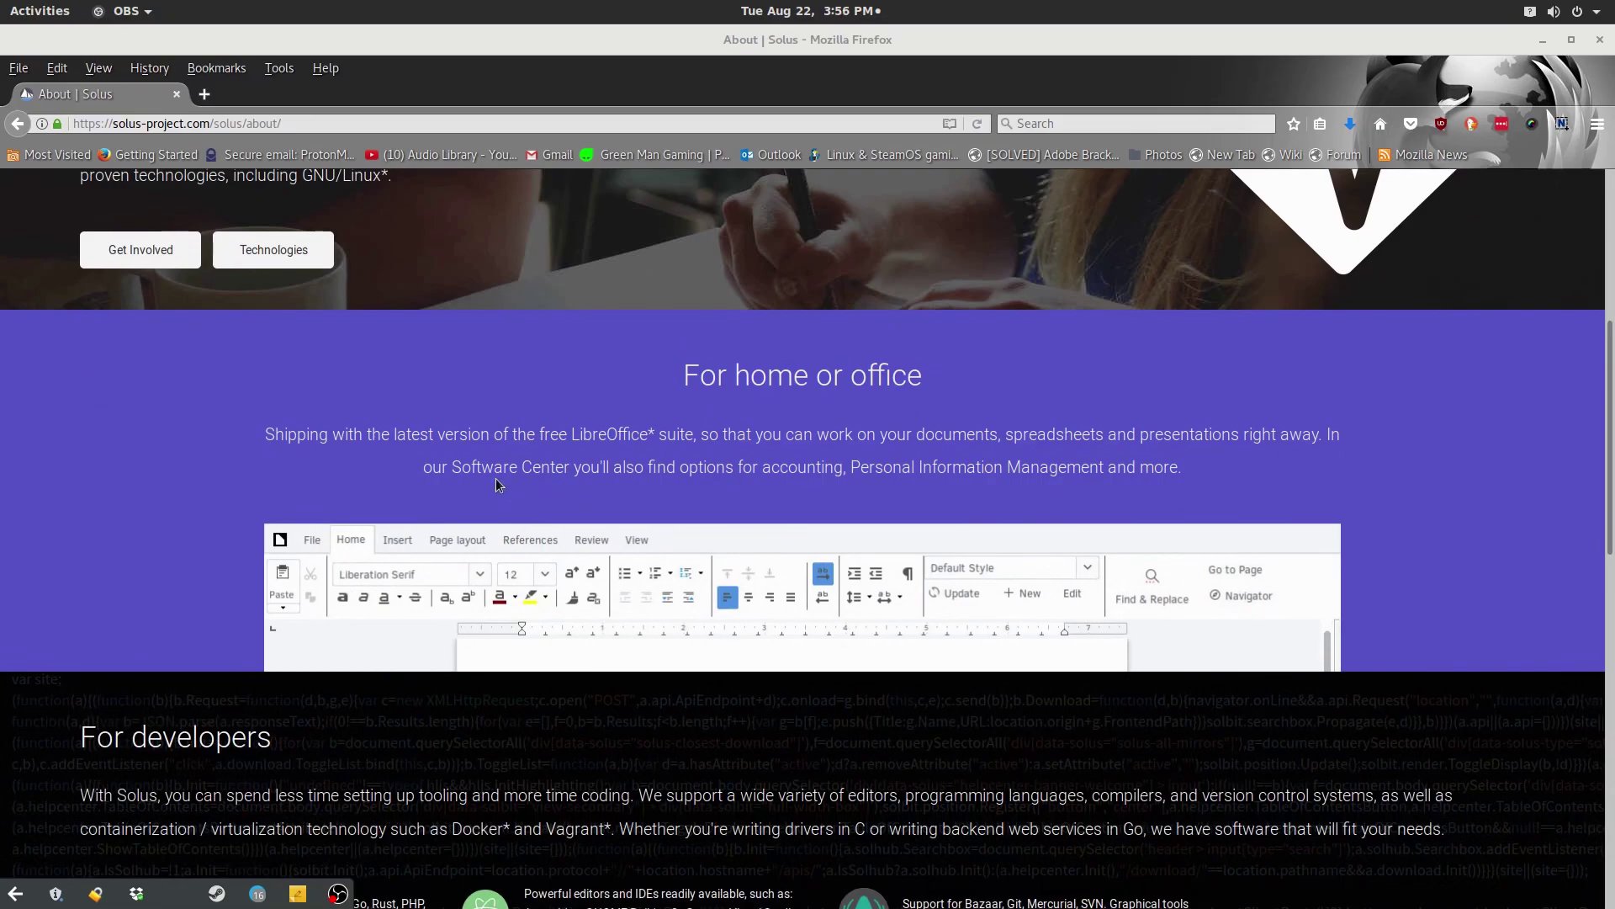
scroll(648, 461, down, 2)
scroll(631, 463, down, 5)
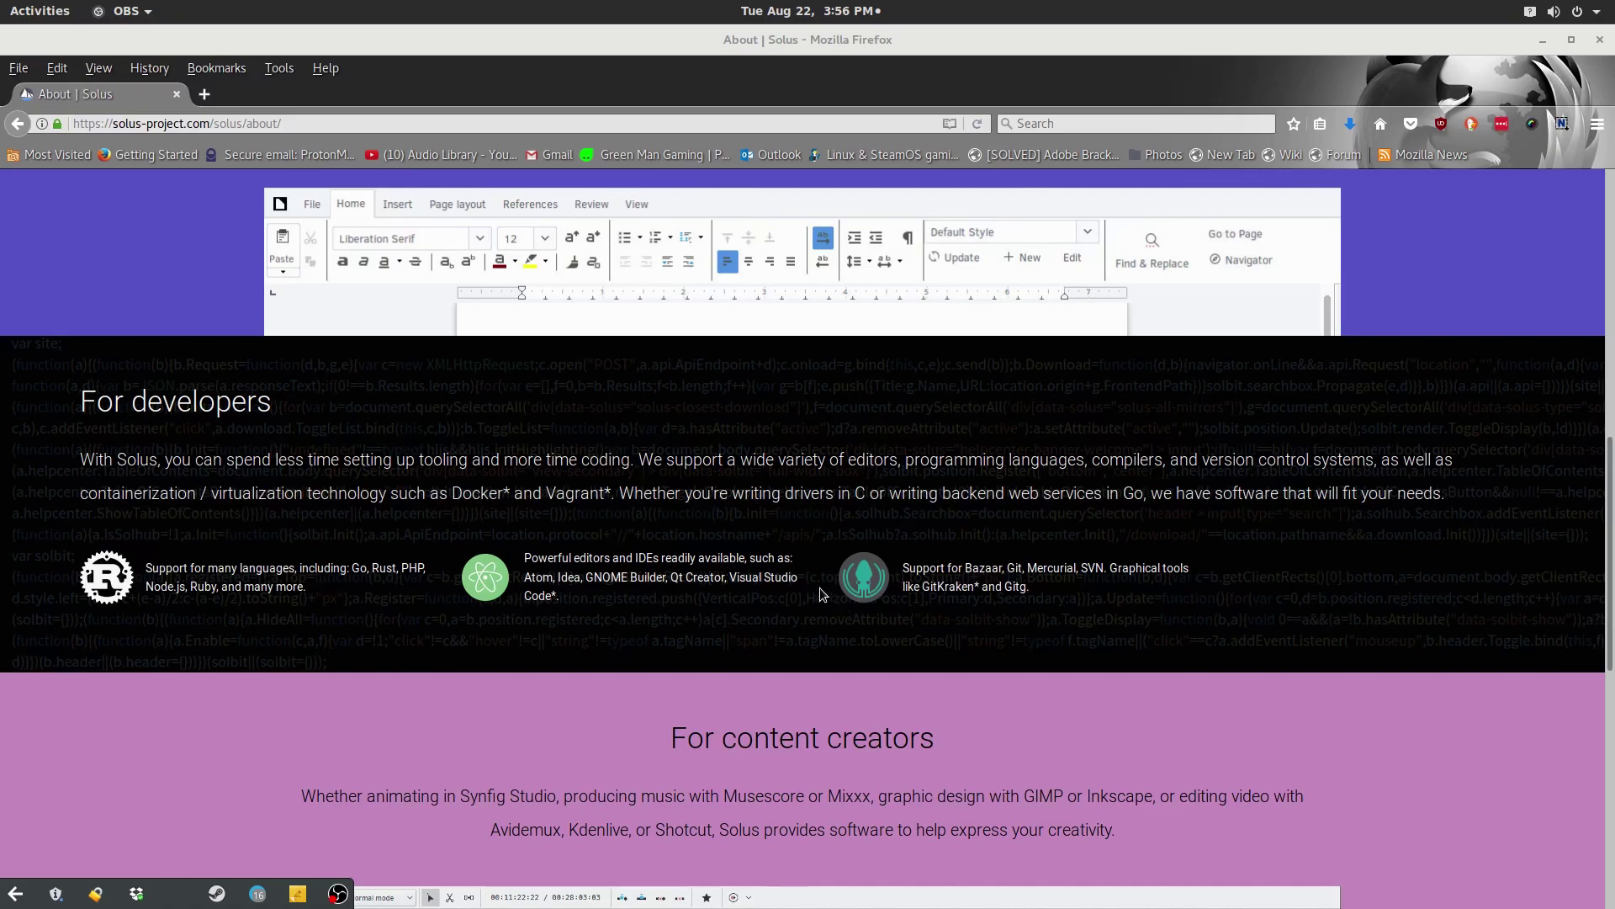
scroll(819, 587, down, 8)
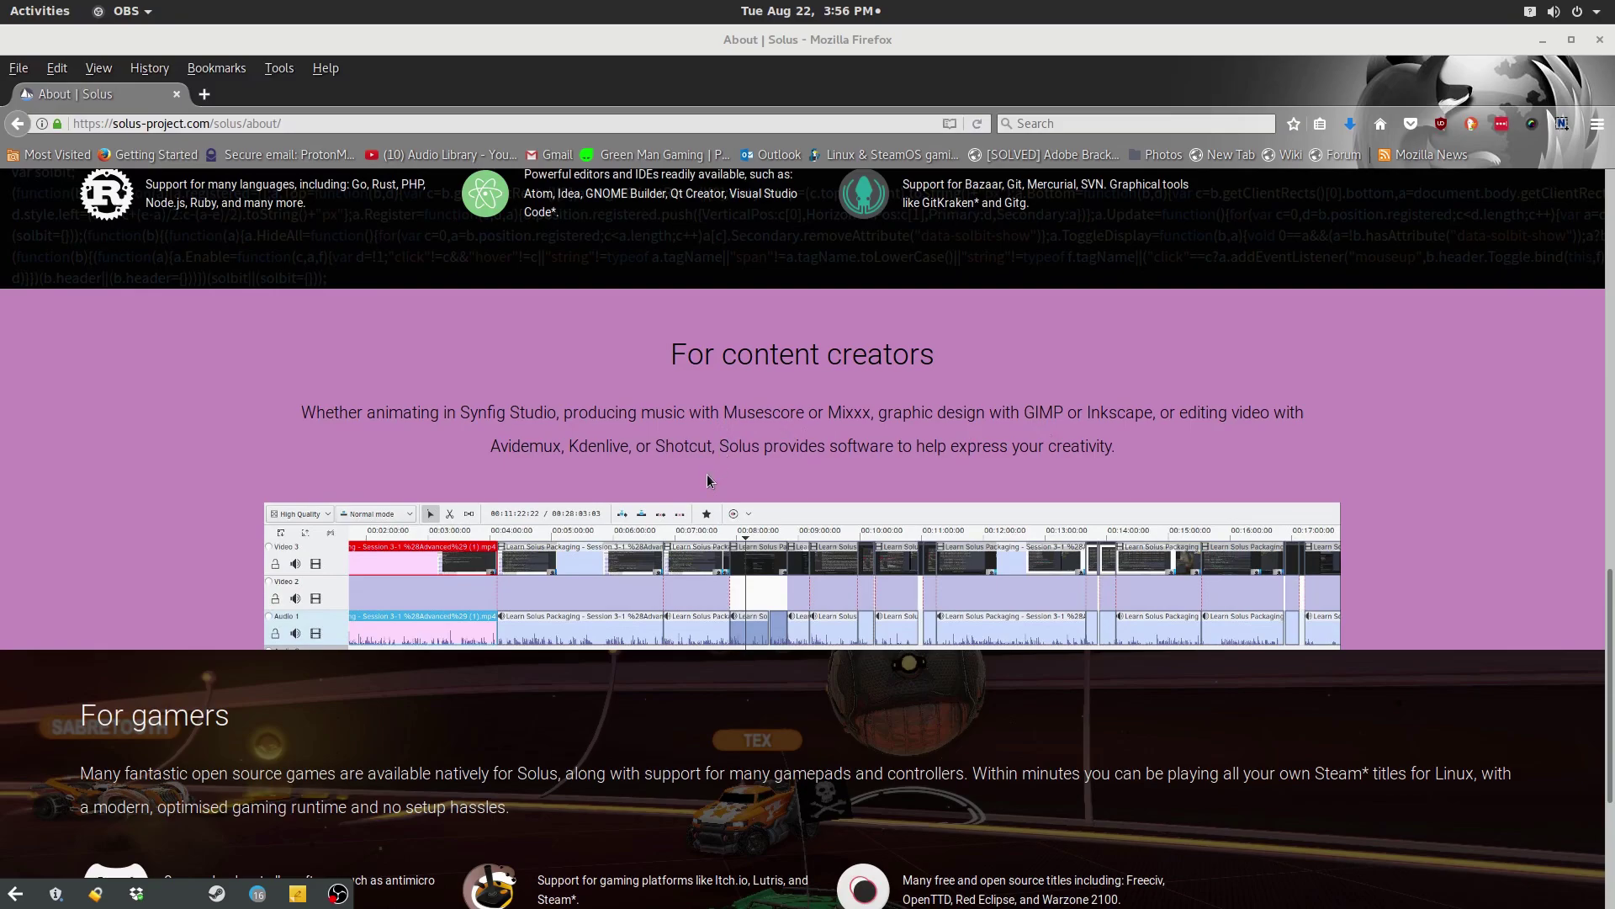
scroll(601, 712, down, 3)
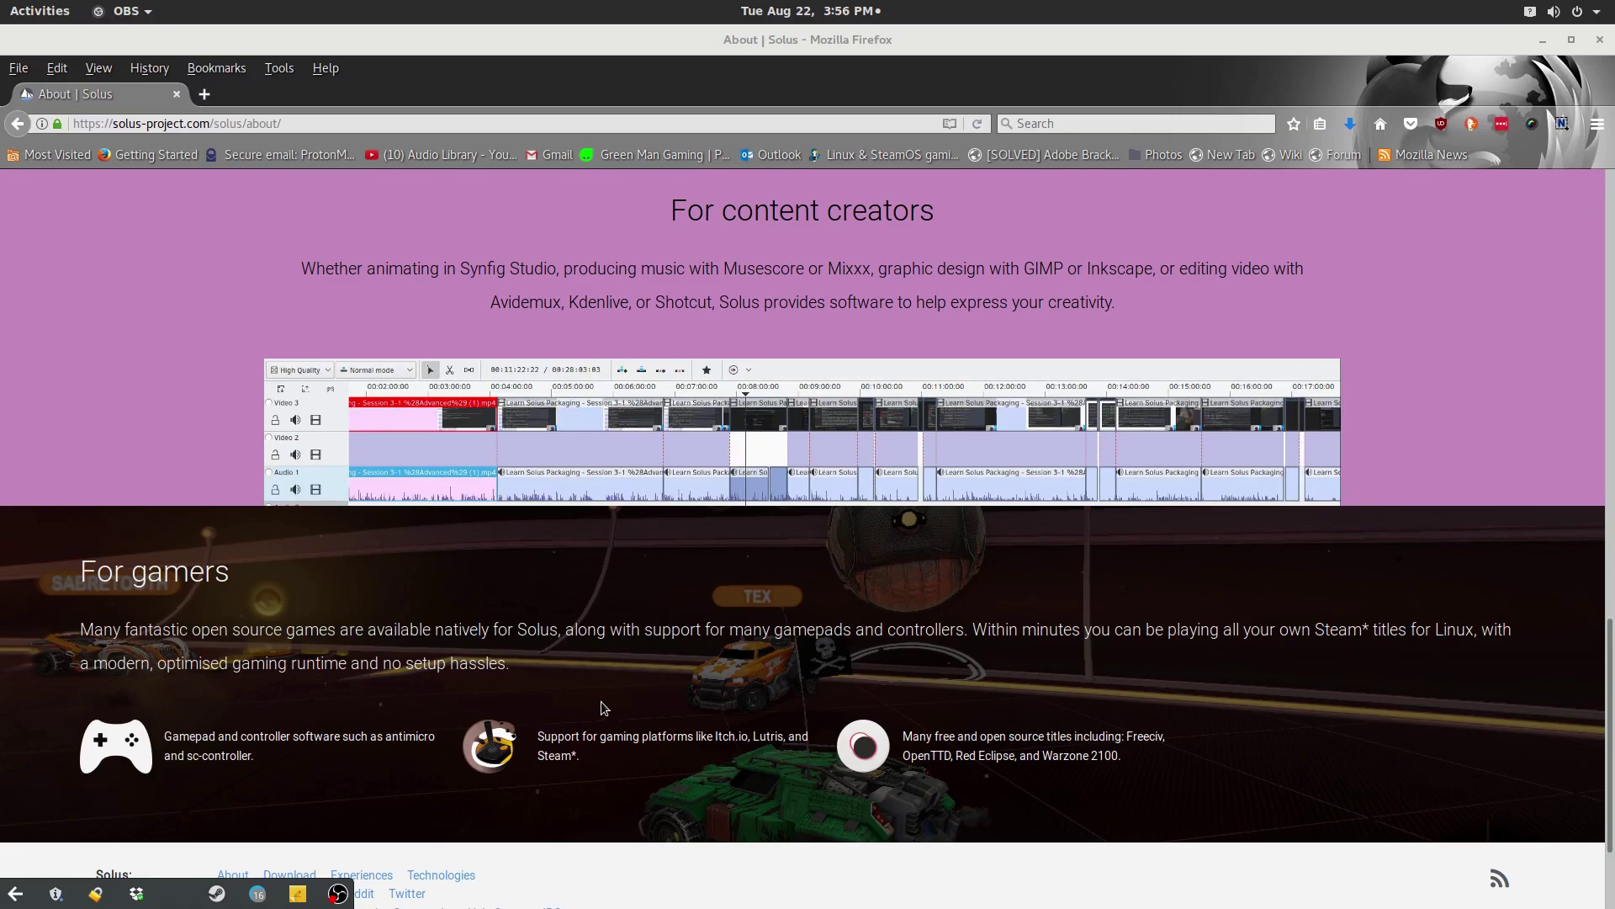
scroll(599, 711, down, 3)
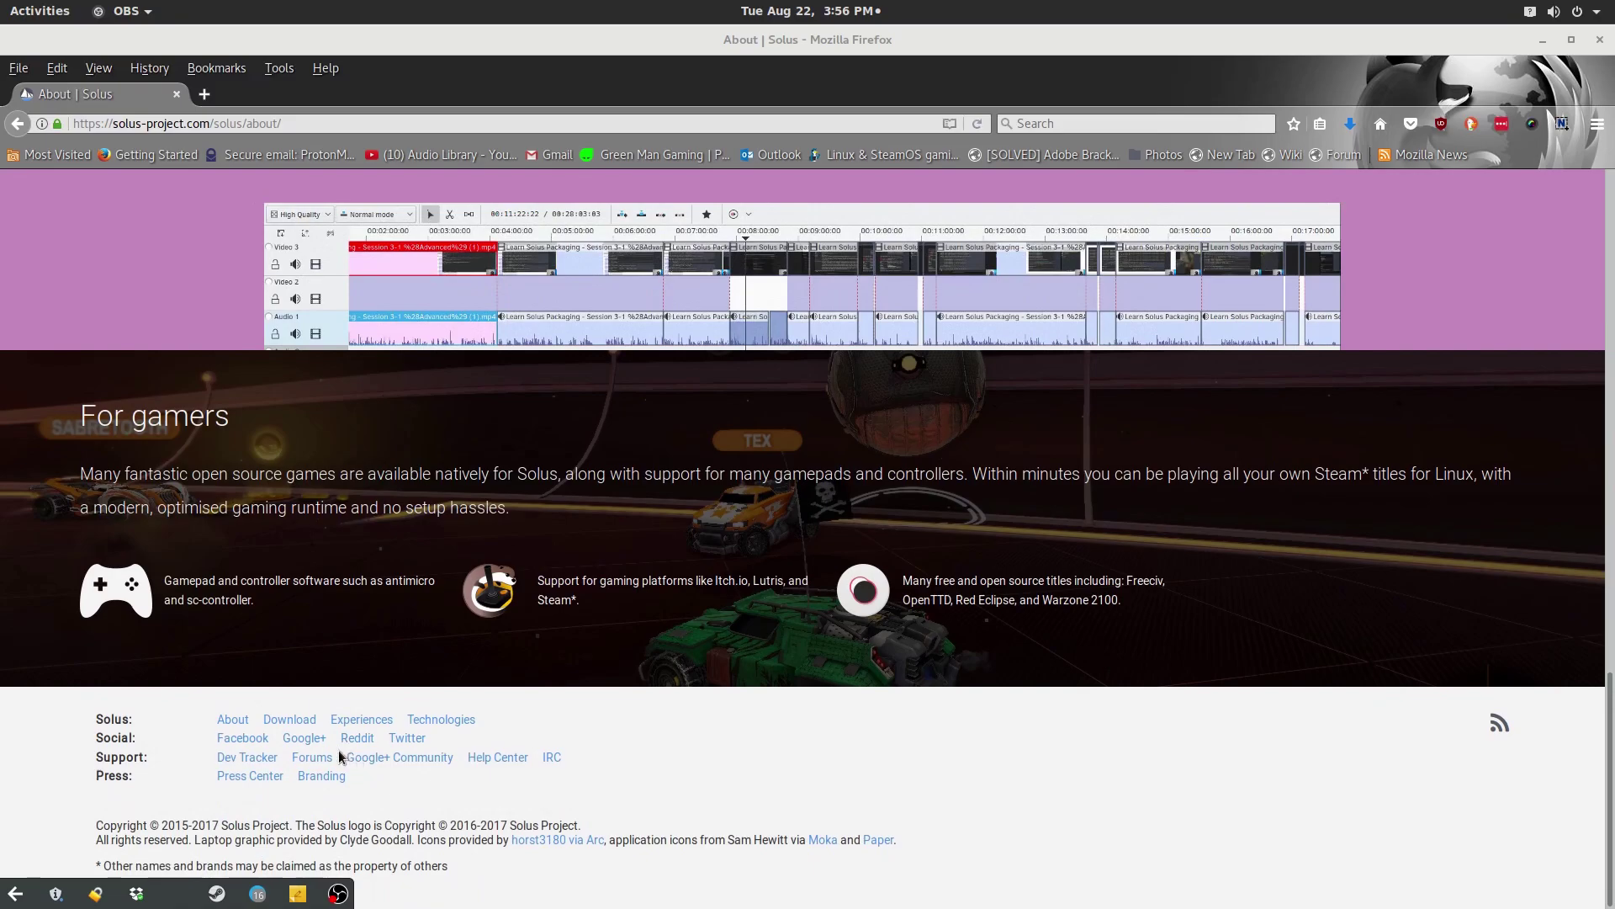
scroll(291, 729, up, 15)
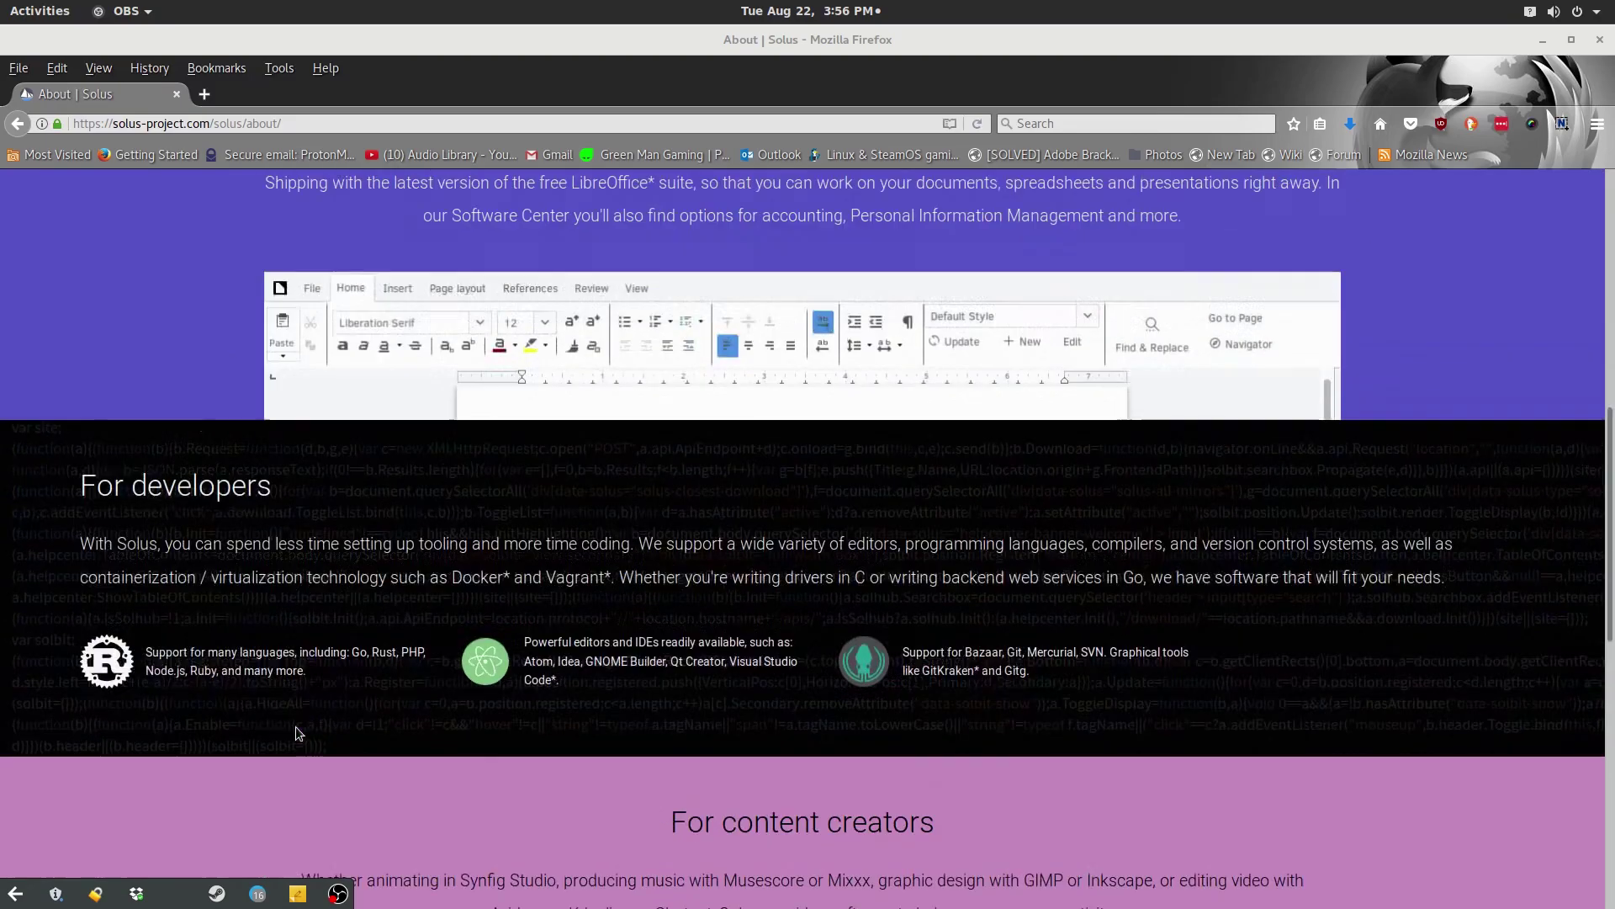
scroll(296, 725, up, 5)
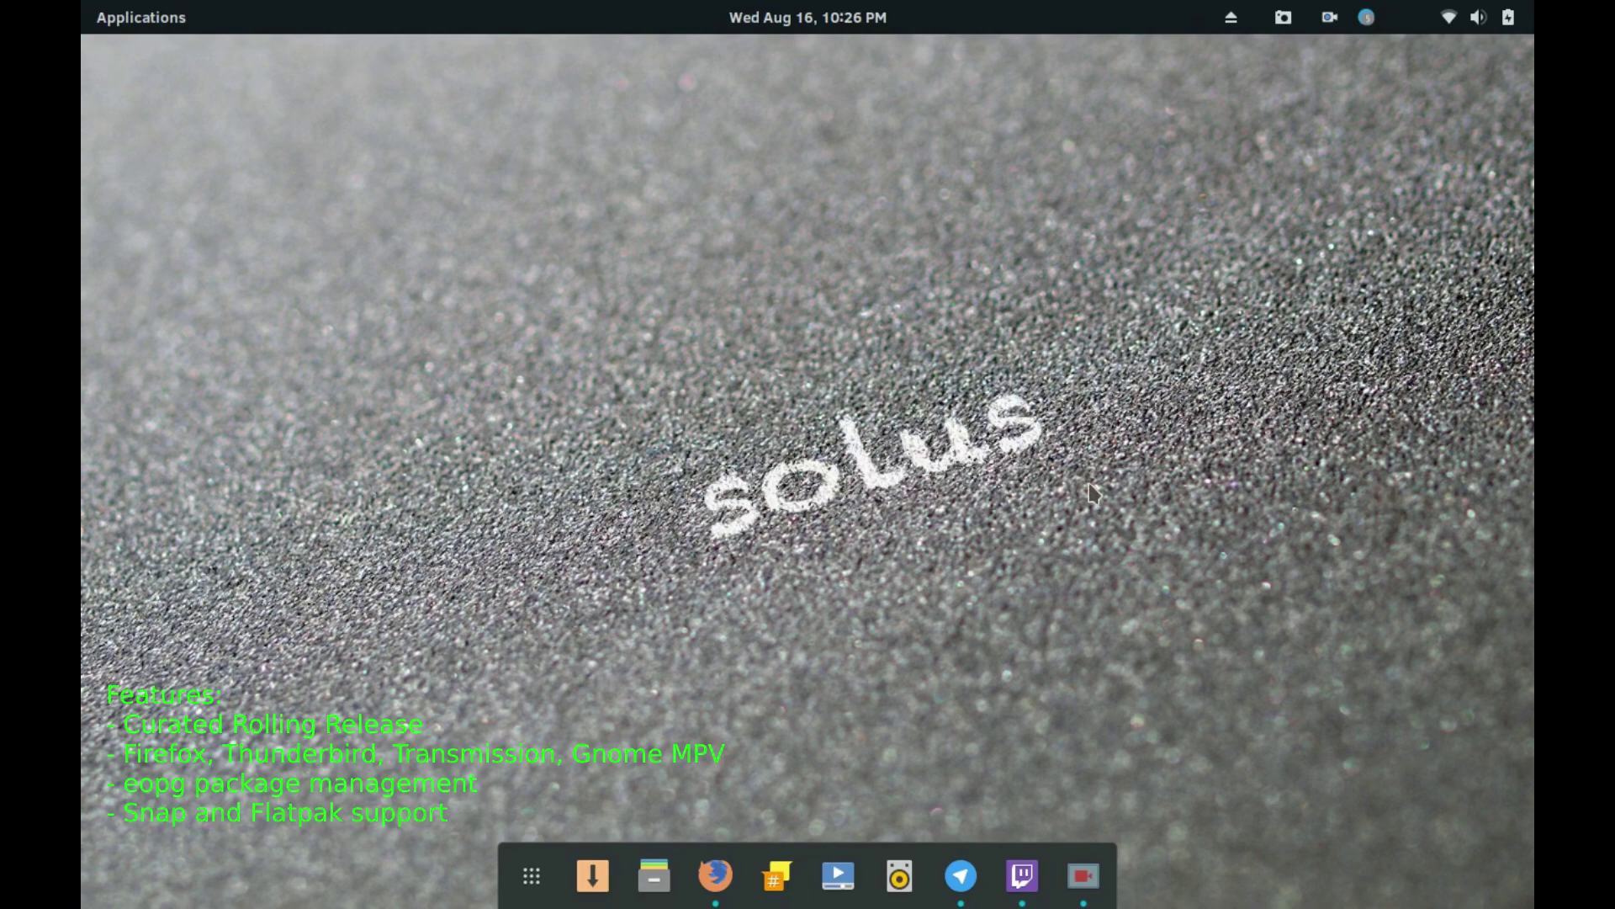
- Glance at the notifications and calendar panel, then the screenshot options, dismissing each
click(858, 30)
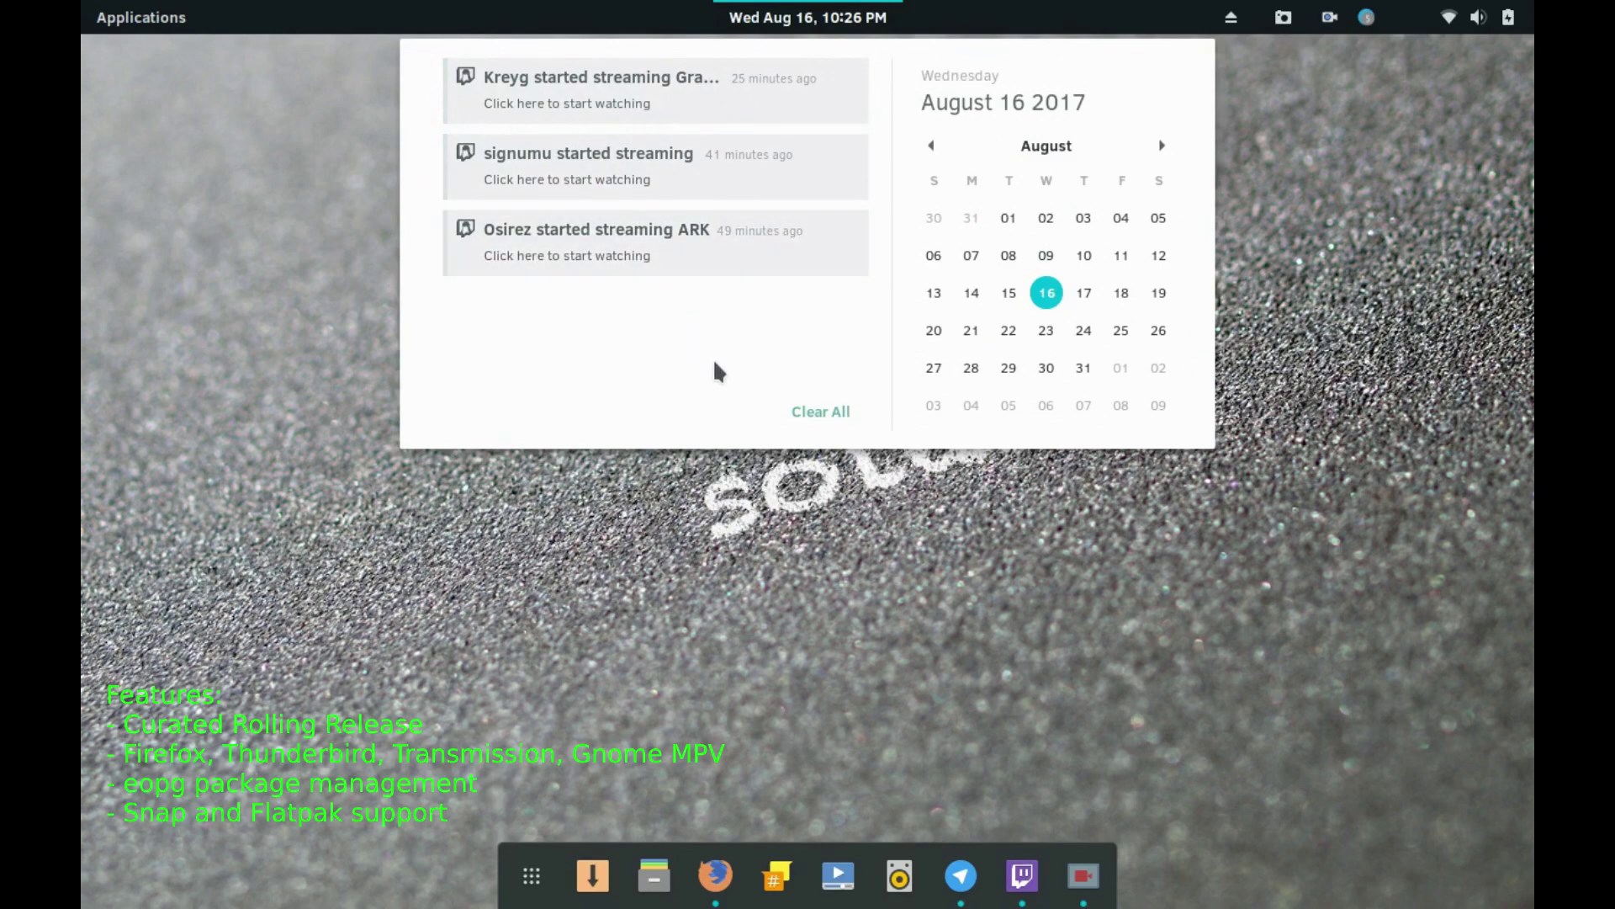
click(1336, 136)
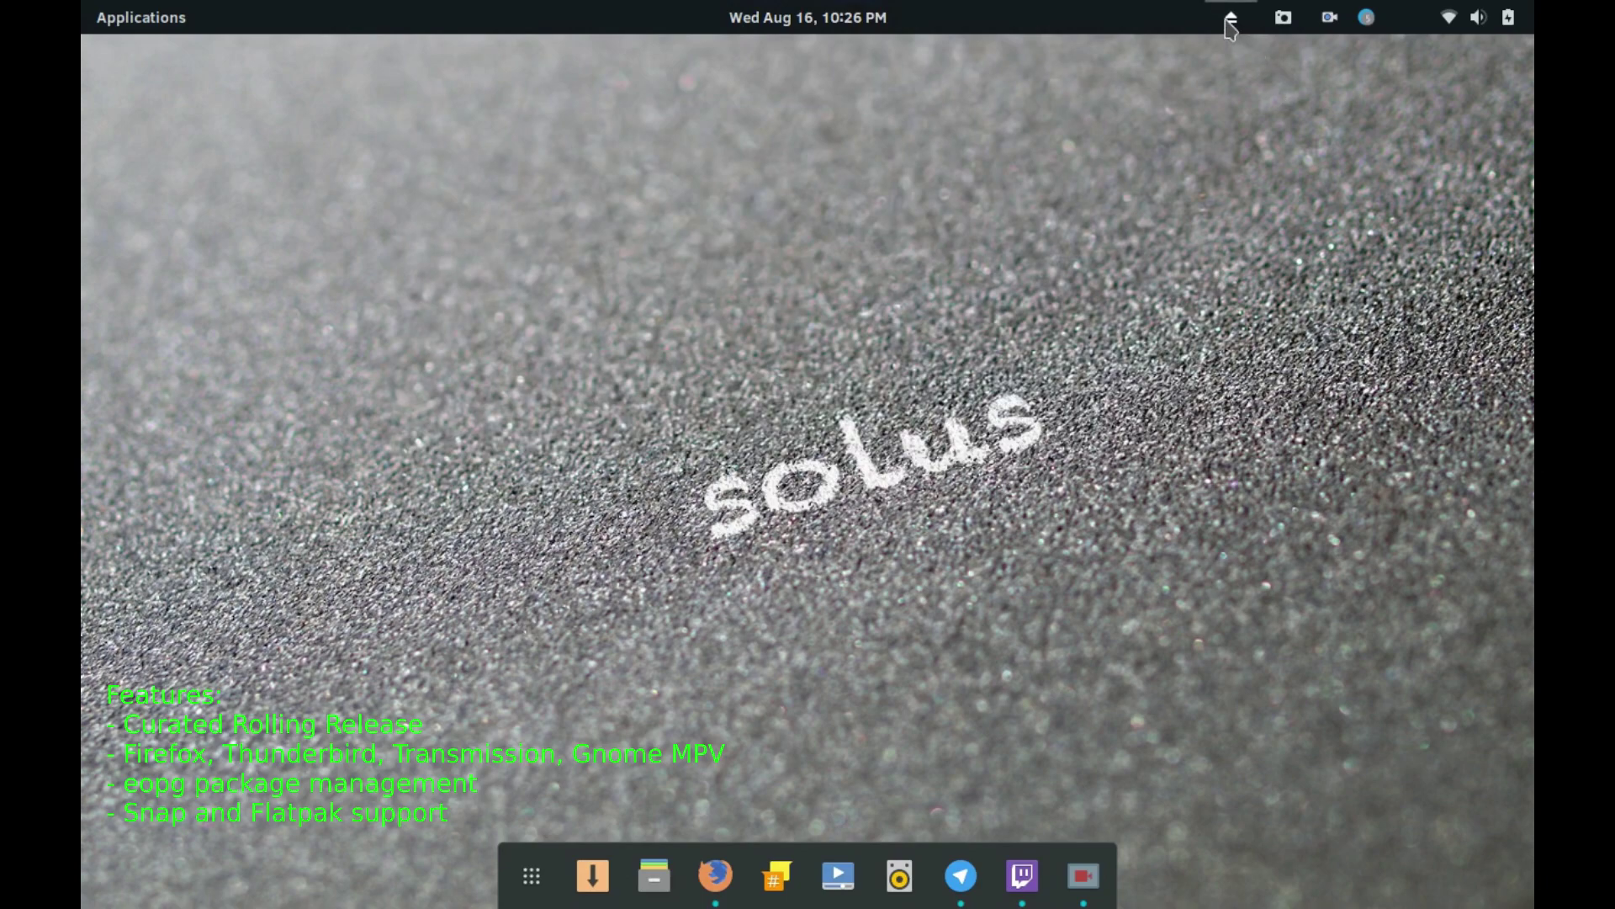
click(1283, 27)
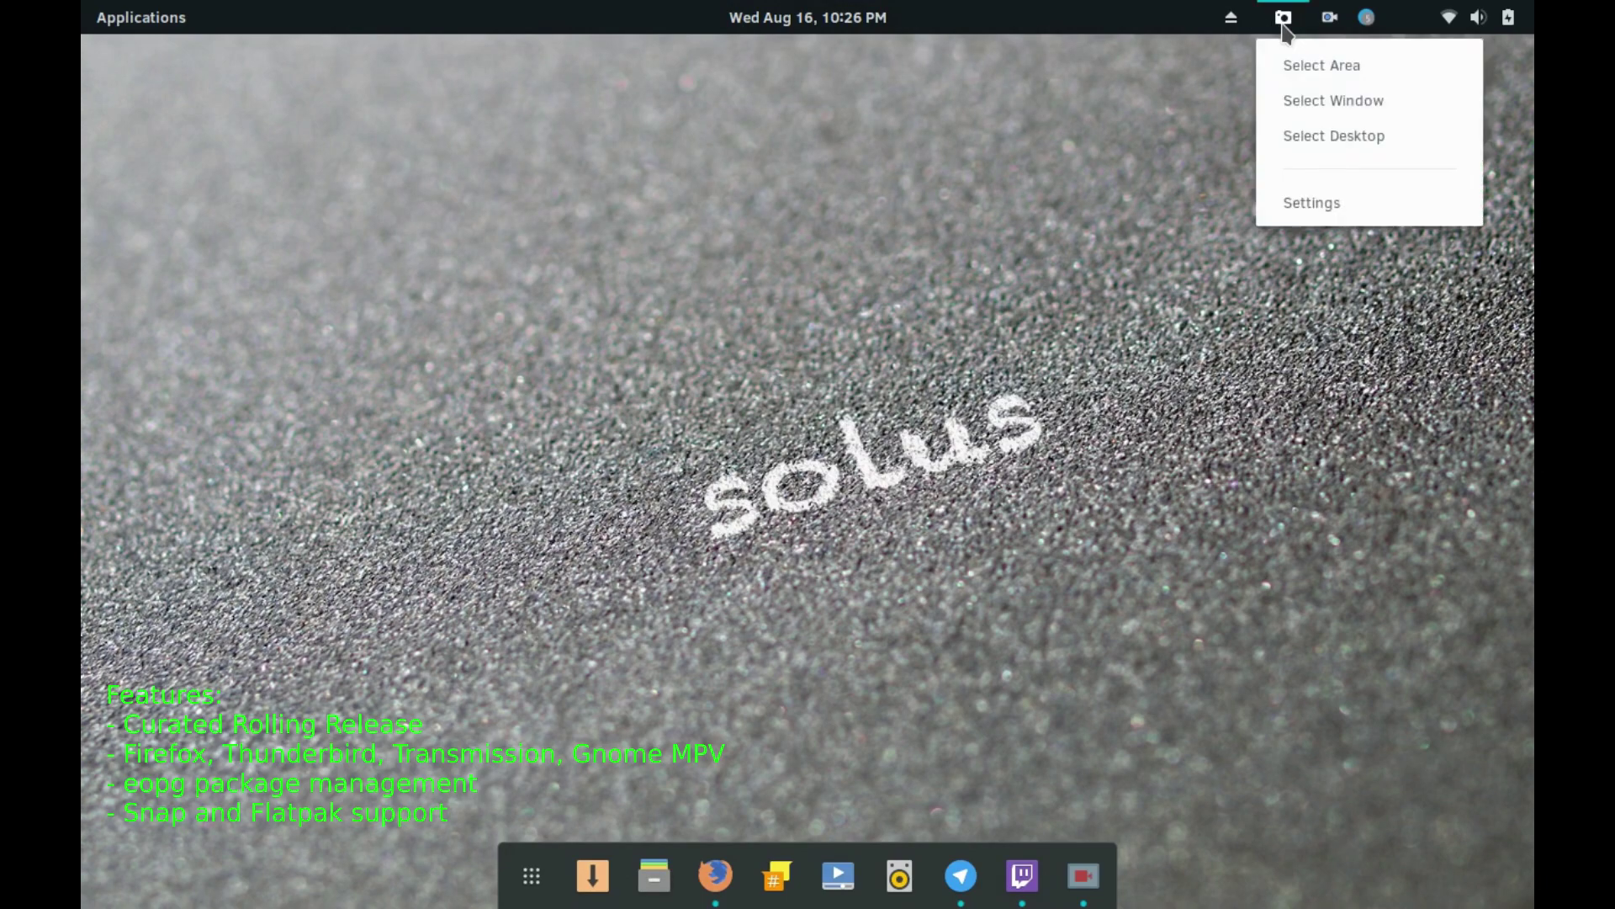
click(1123, 107)
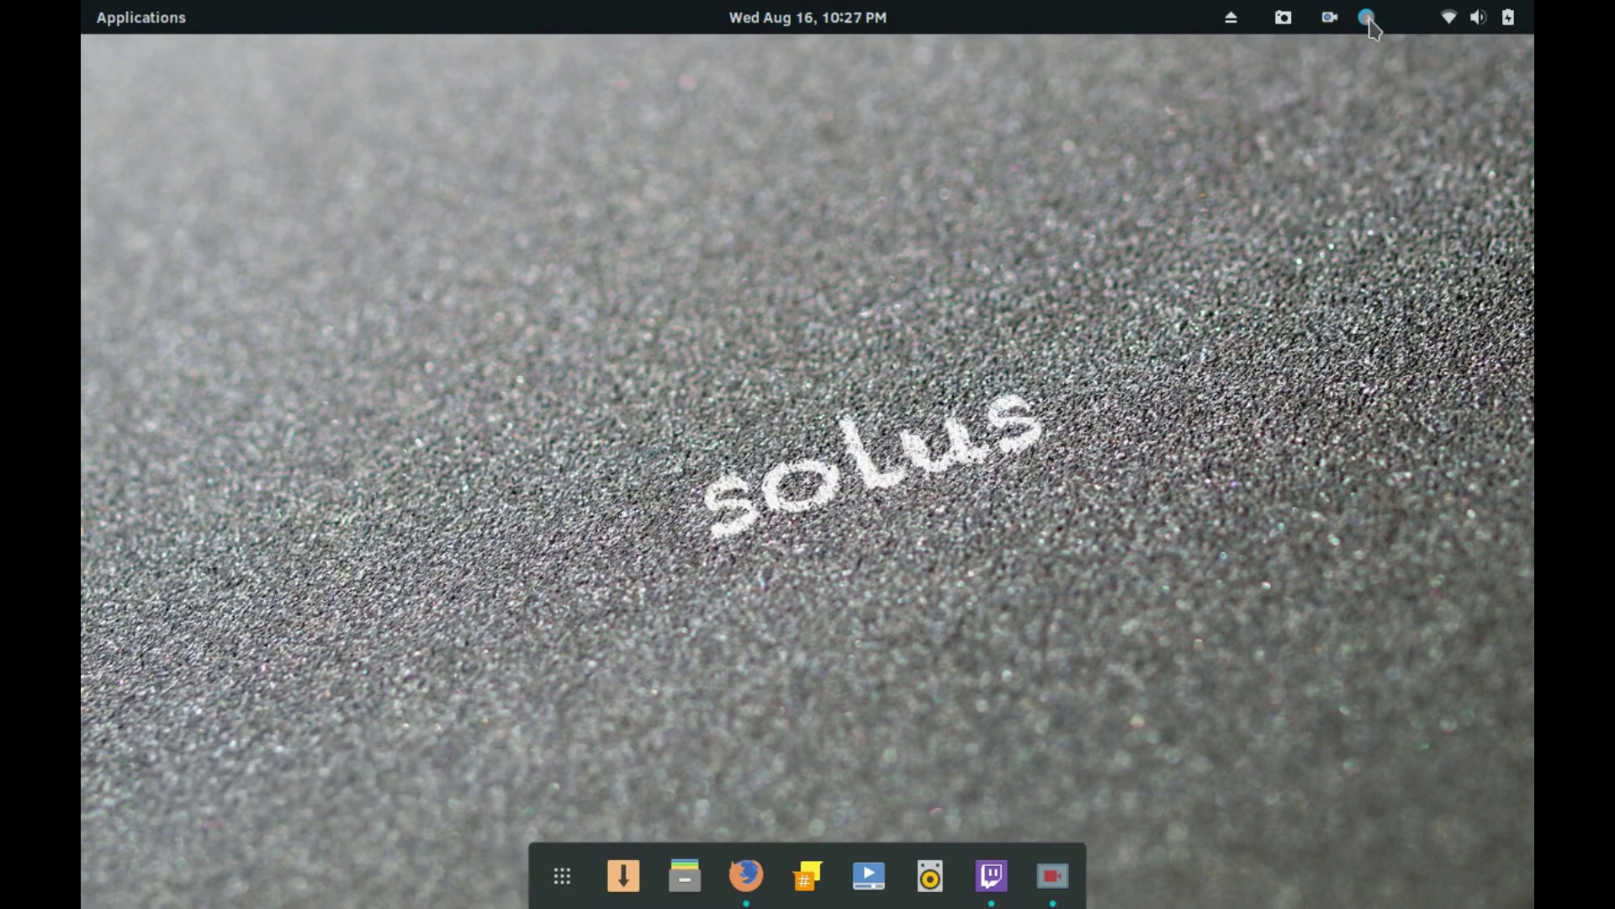
- From the system status panel, view audio outputs and open Account Settings for the user
click(1507, 24)
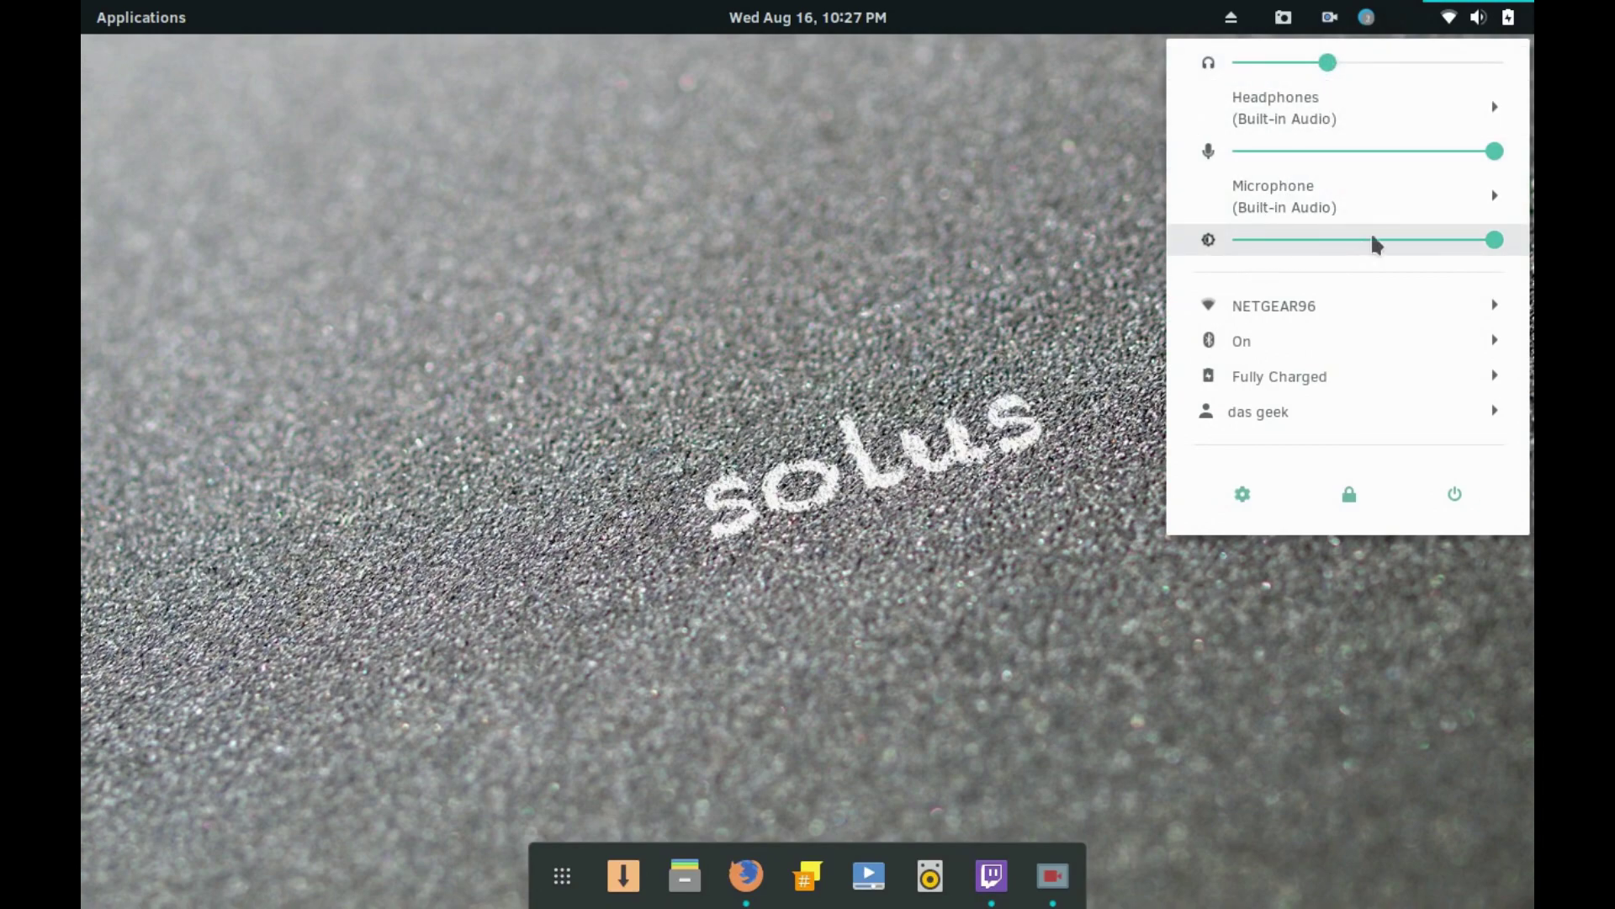
click(1485, 118)
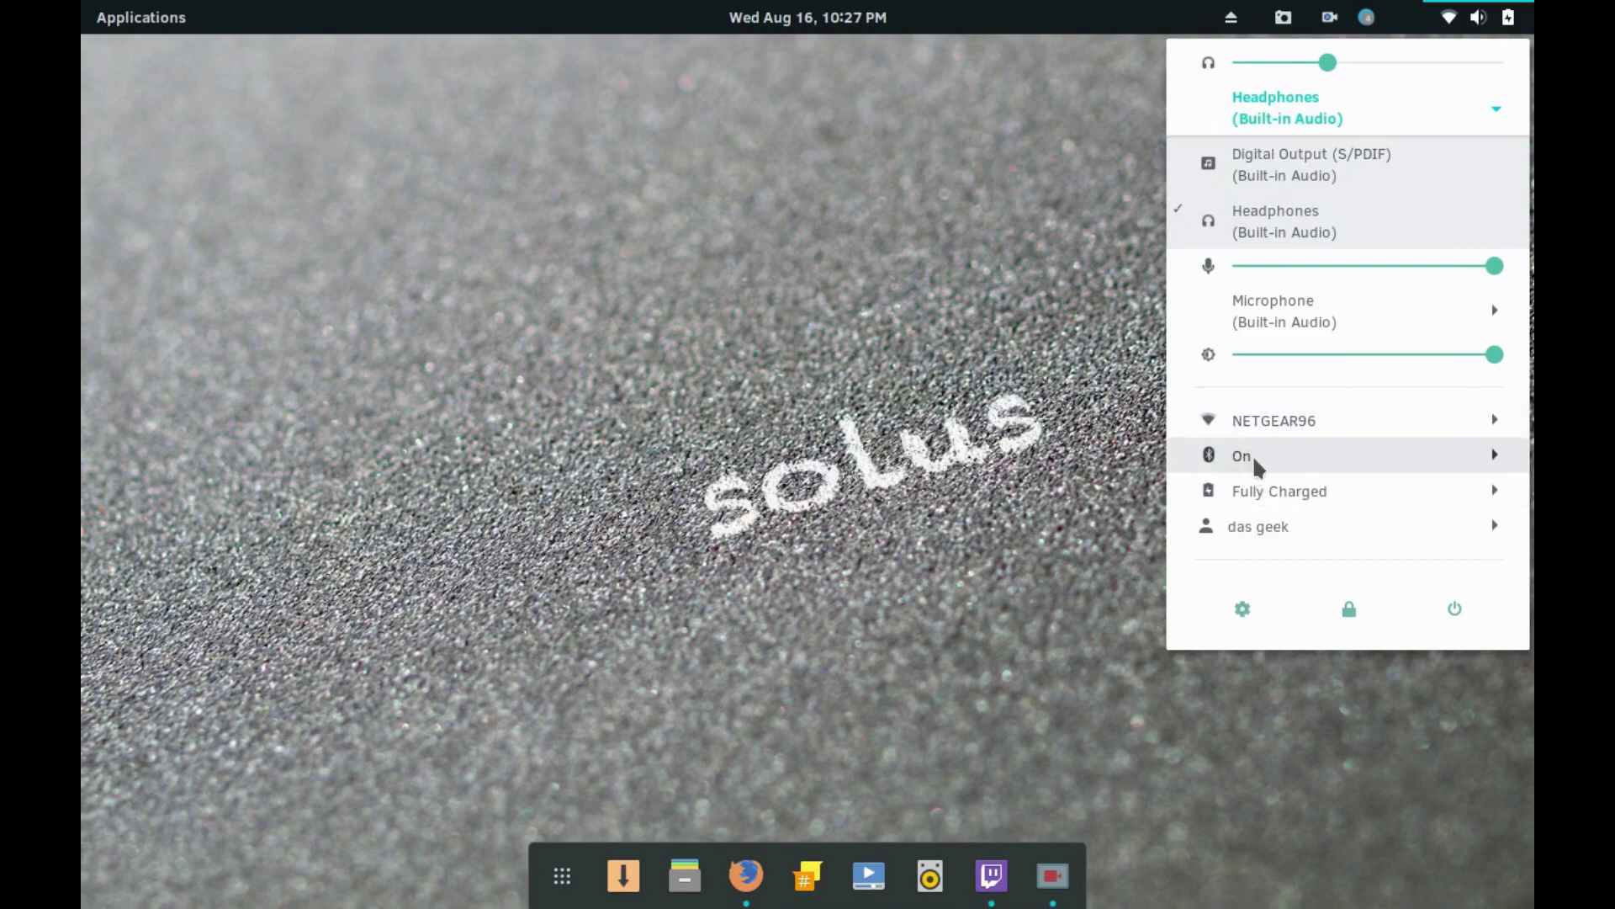
click(1257, 528)
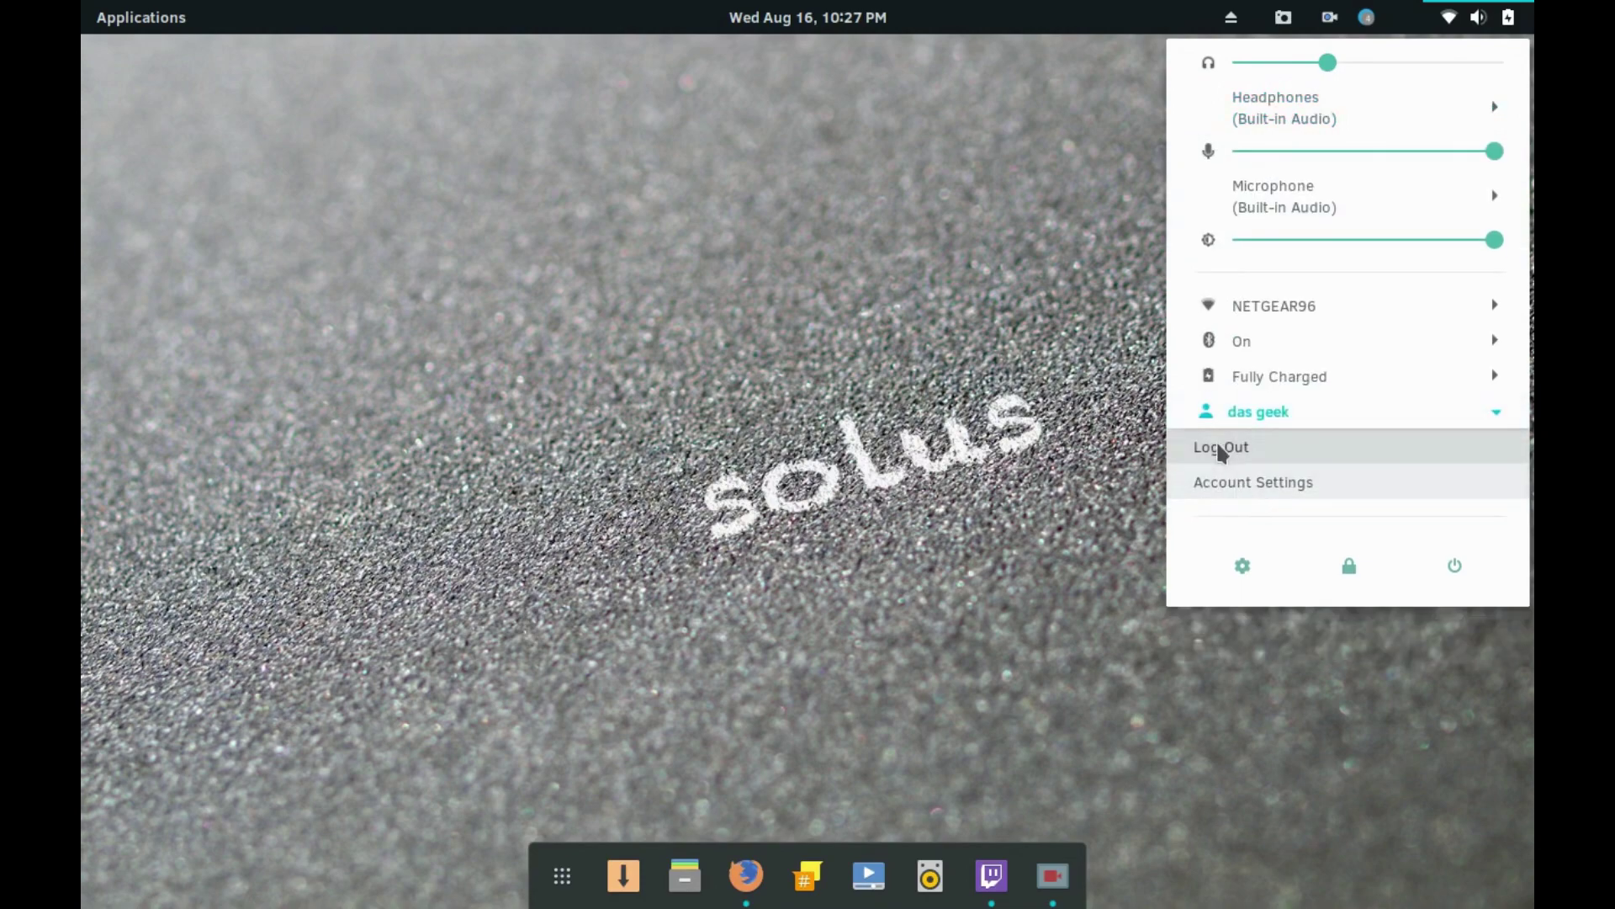
click(1215, 483)
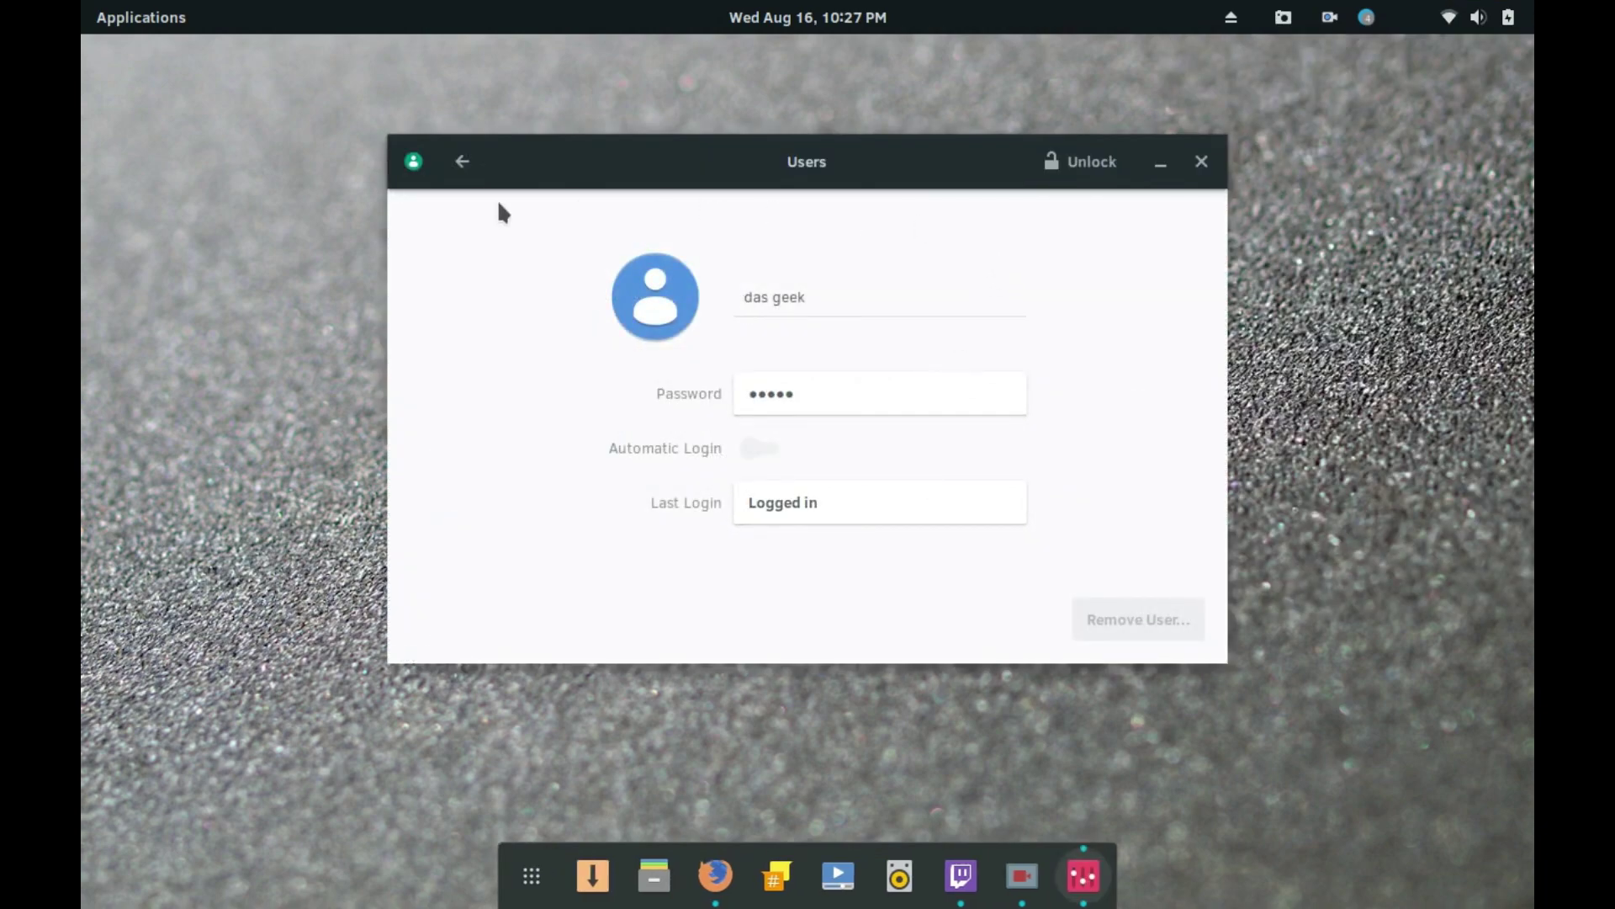
- Close Settings from the overview and reopen it through the desktop's right-click Settings entry
click(461, 164)
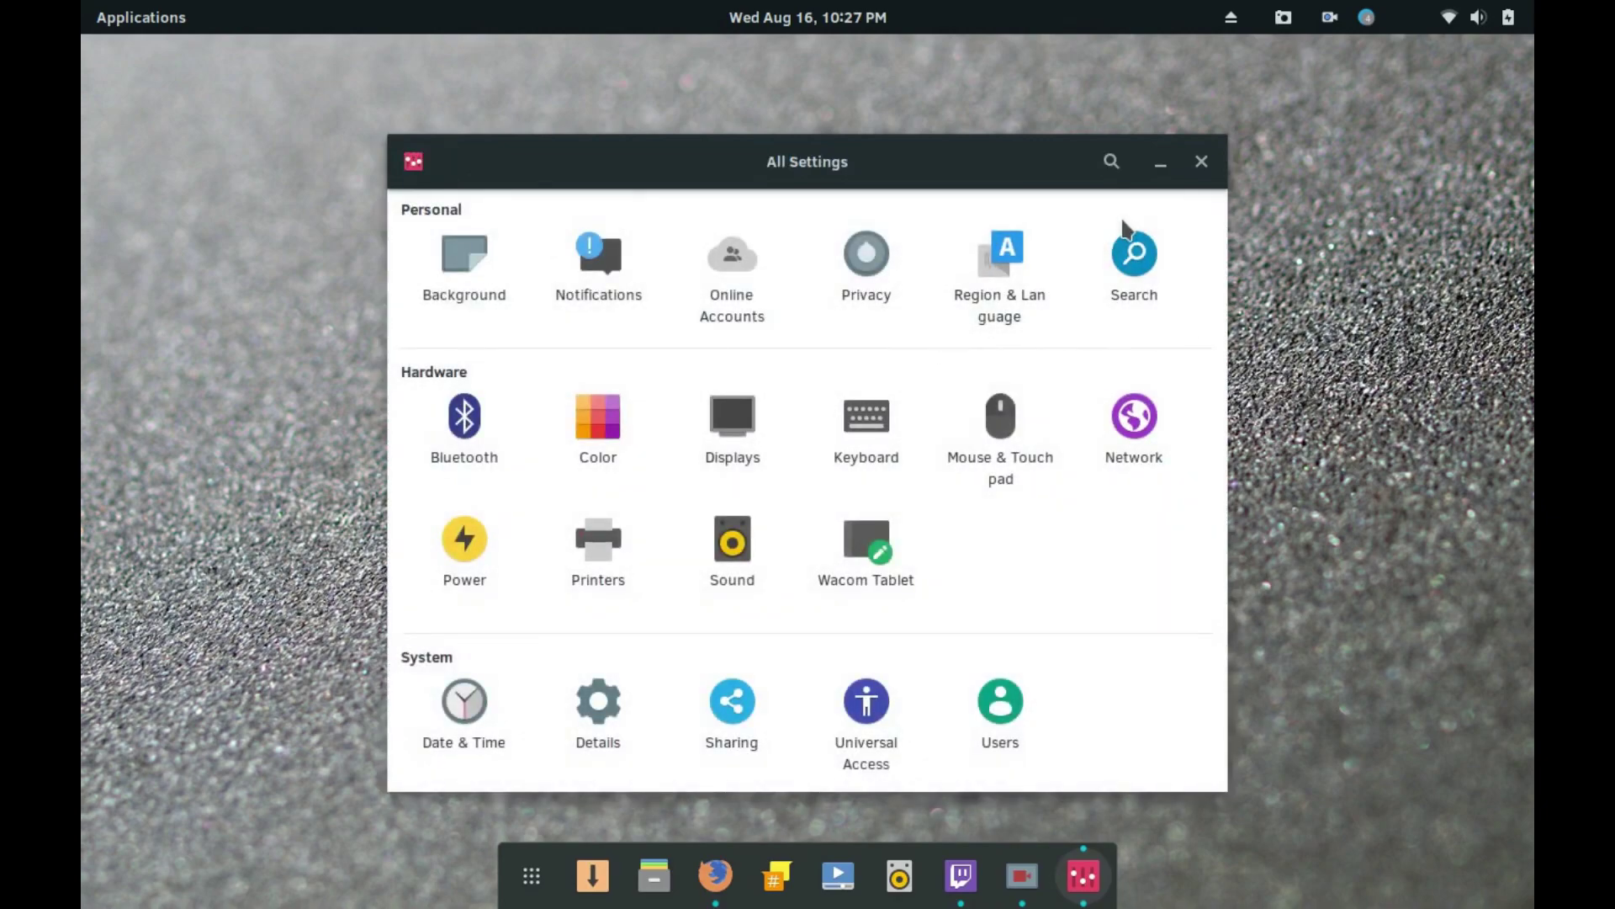
click(1201, 161)
right_click(884, 241)
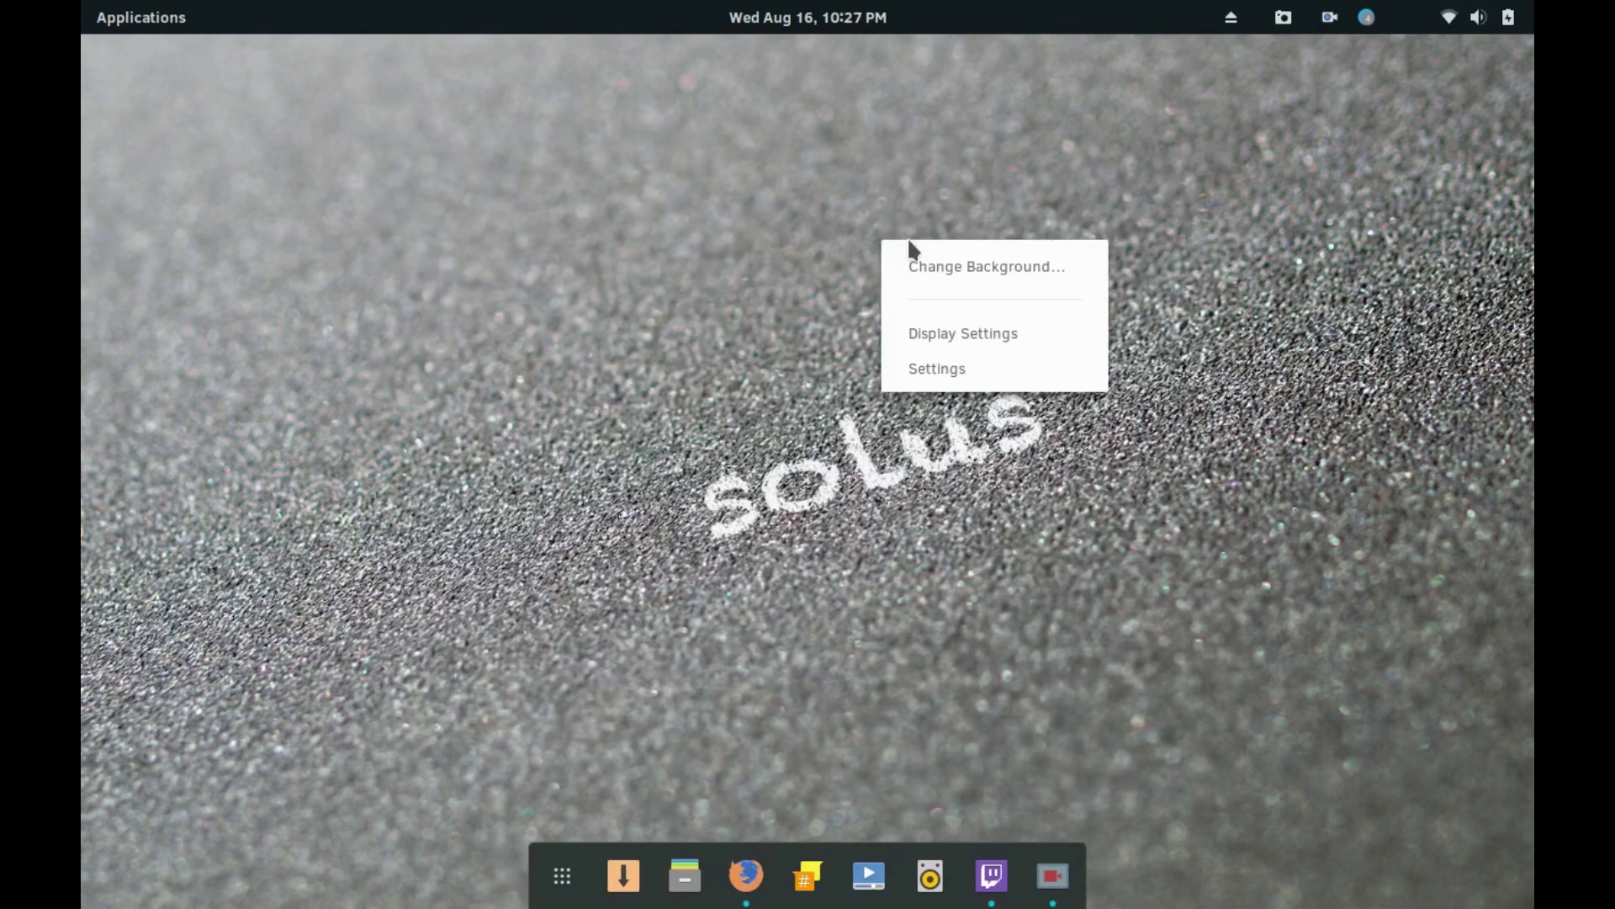
click(930, 361)
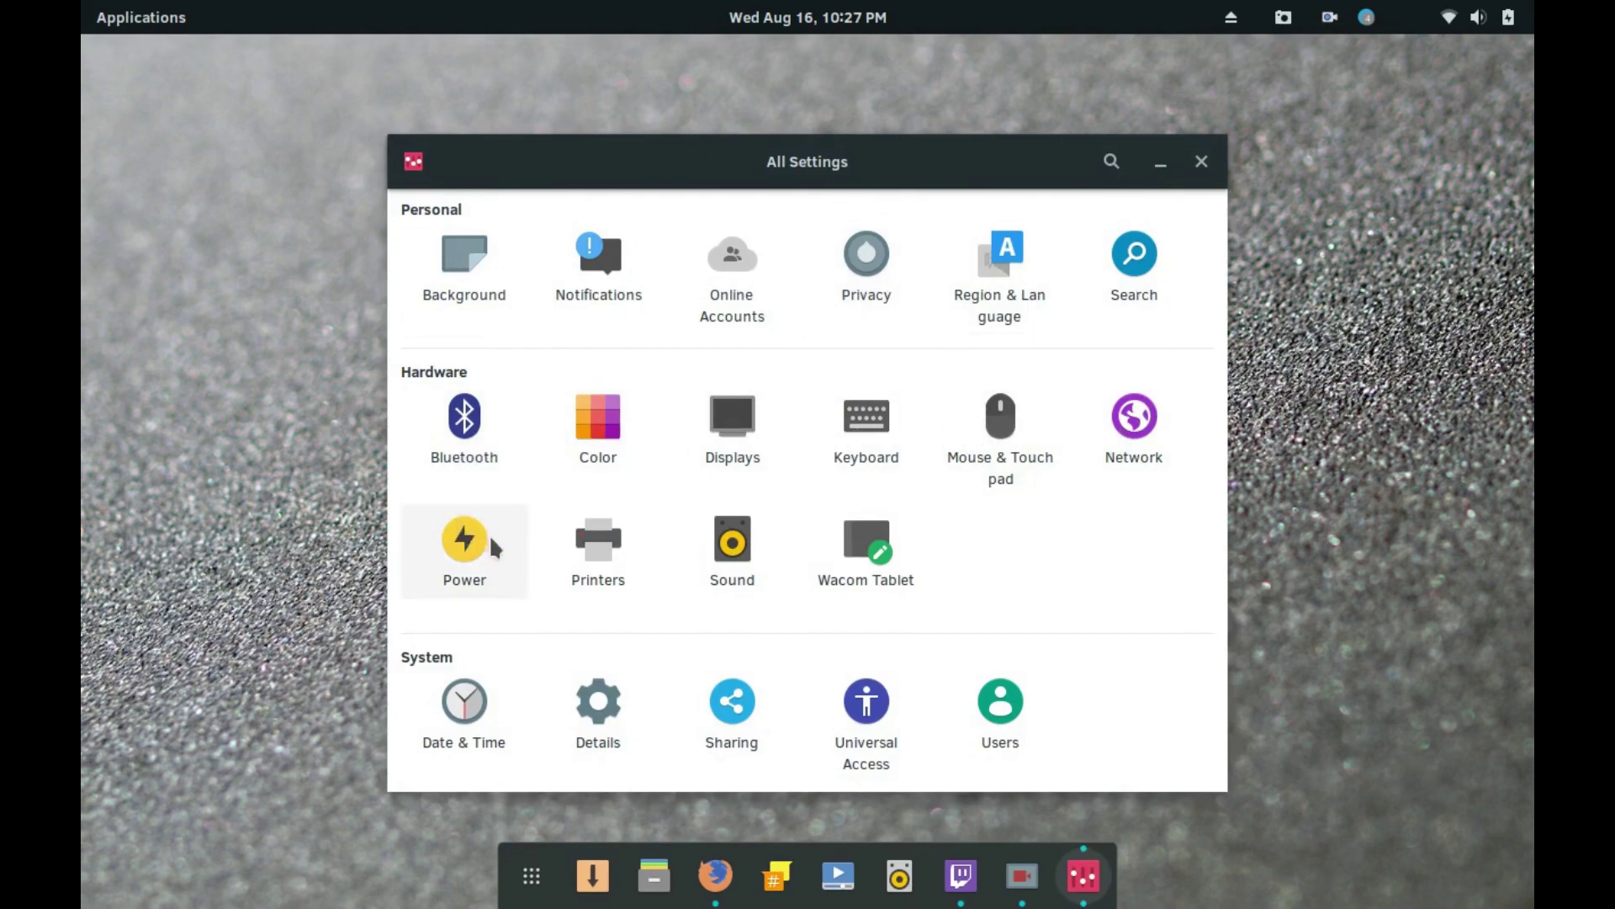
- View the Details pages for Default Applications and Removable Media, then close Settings
click(598, 711)
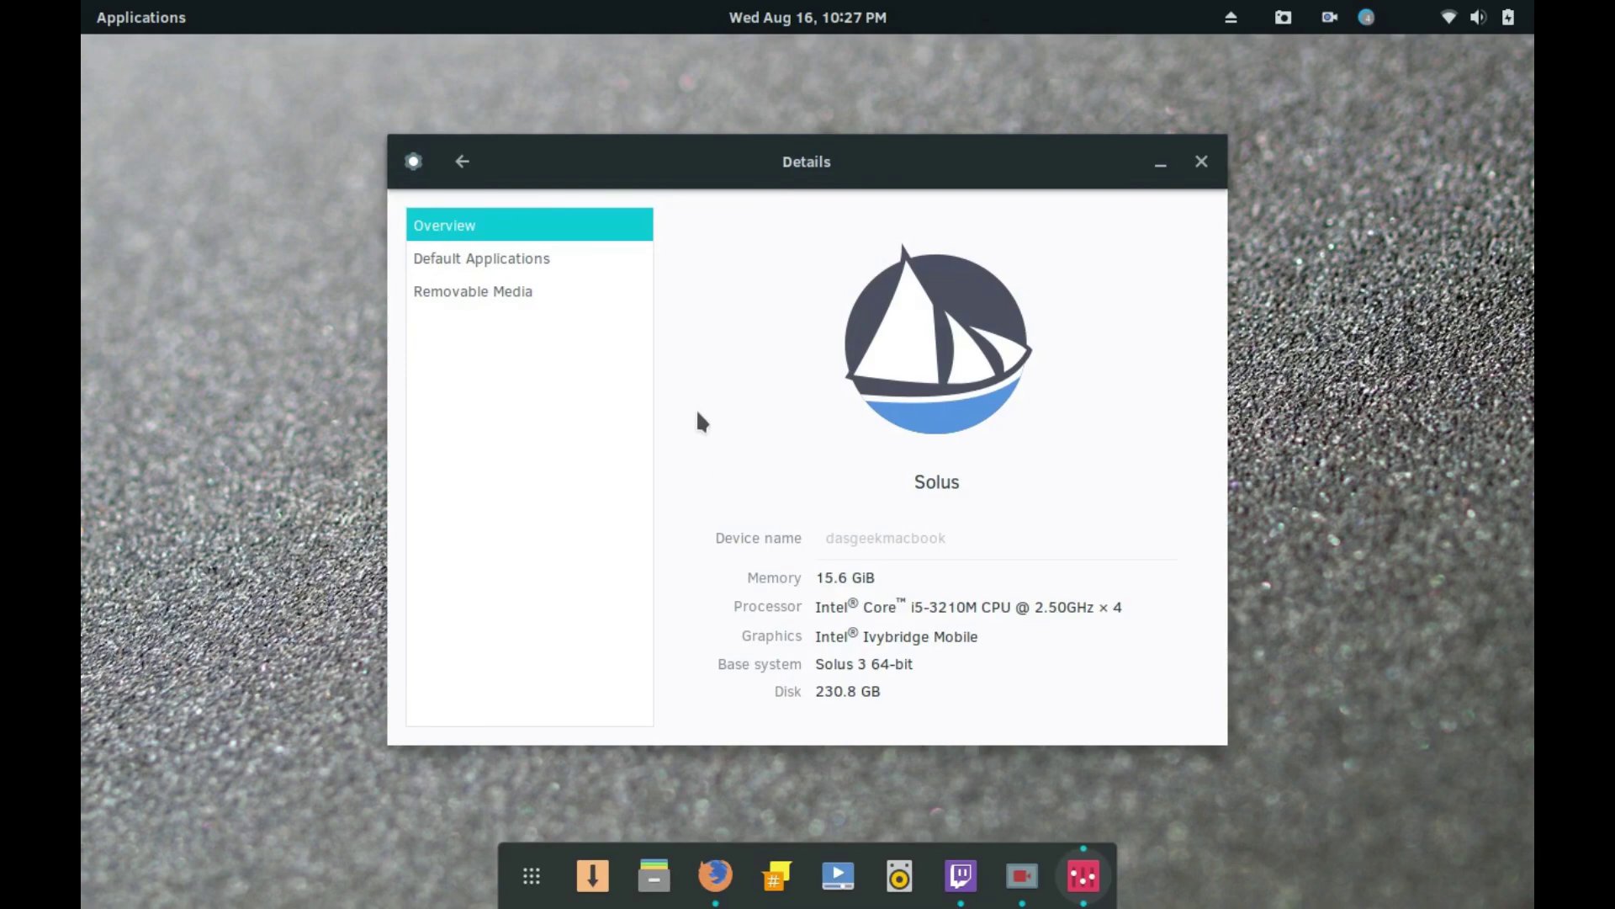
click(540, 259)
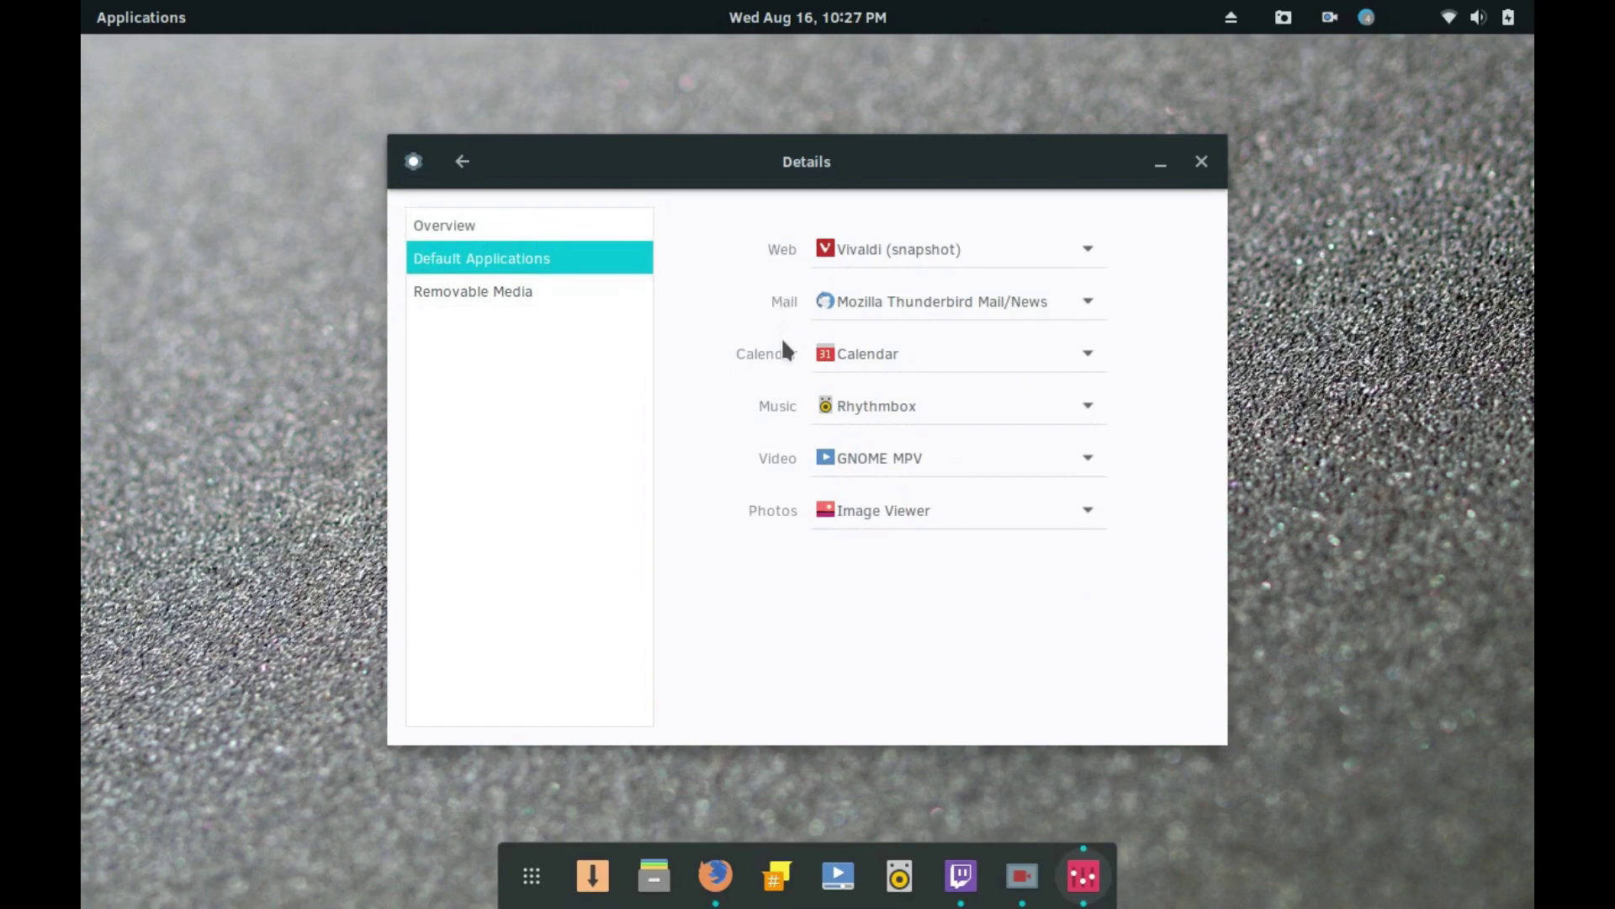
click(572, 294)
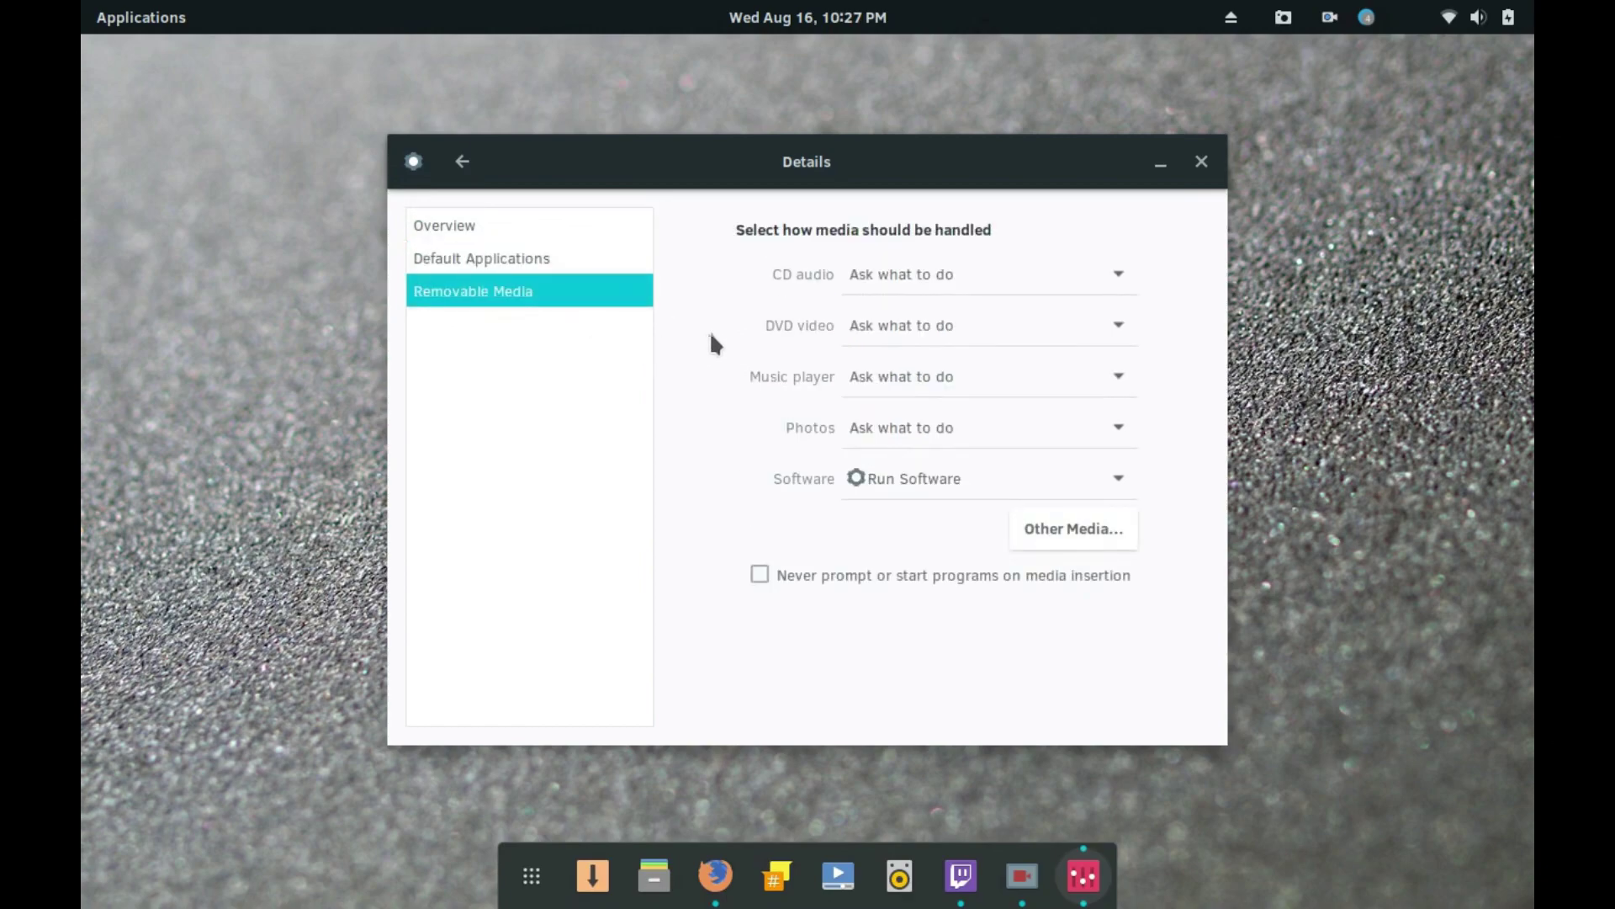
click(1202, 163)
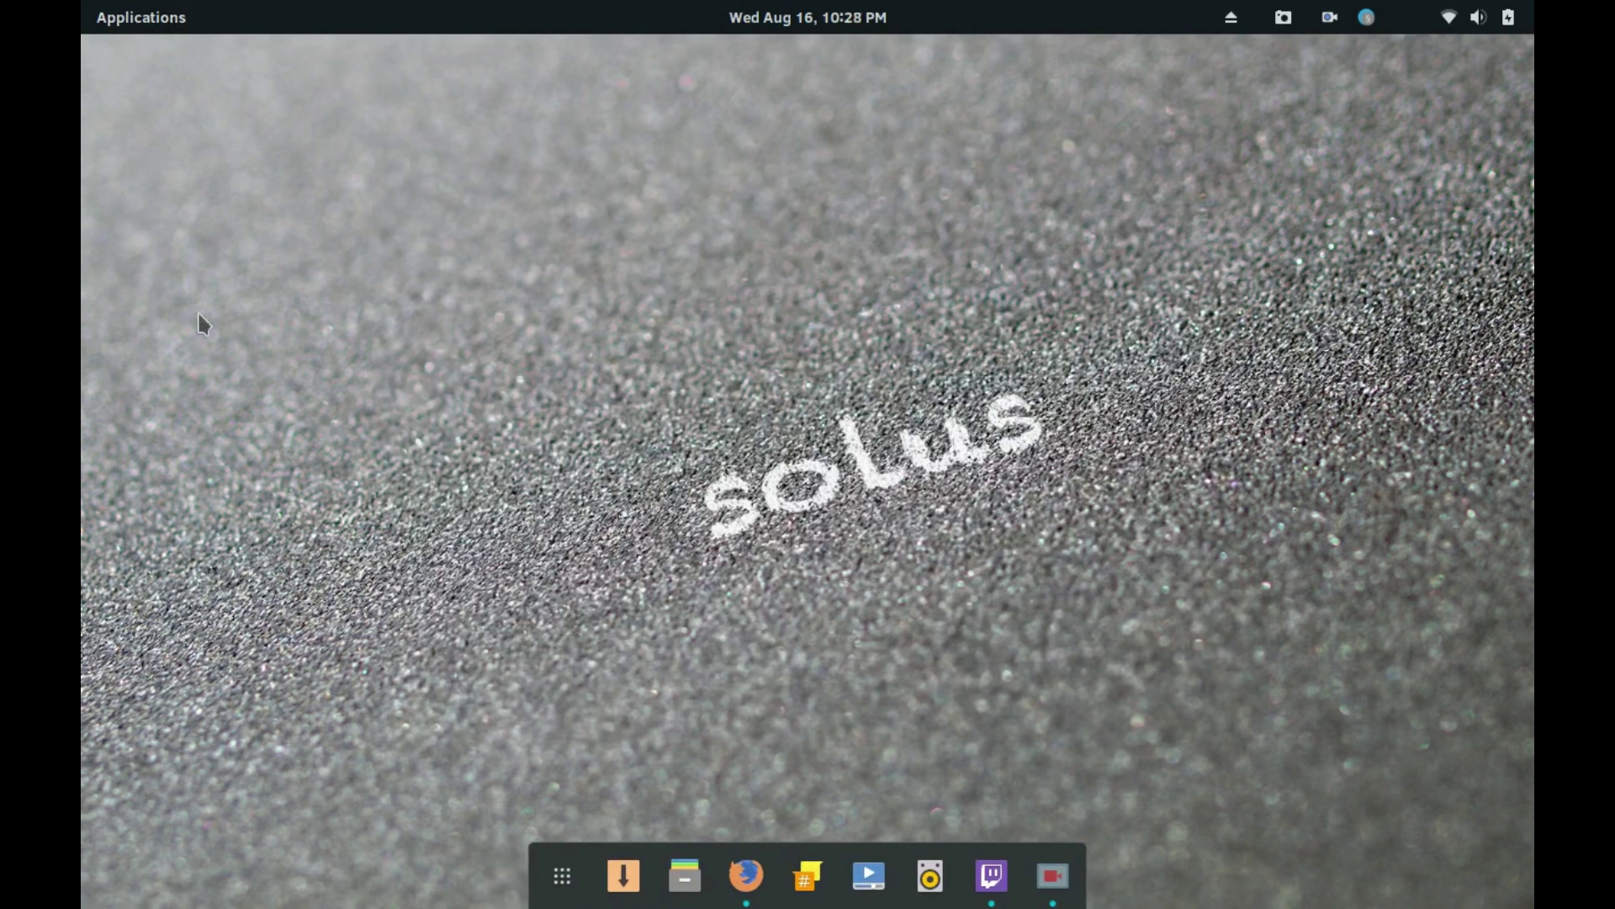
- Launch Software Center and browse Desktop Software & Theming and Multimedia & Graphics graphics apps
click(622, 879)
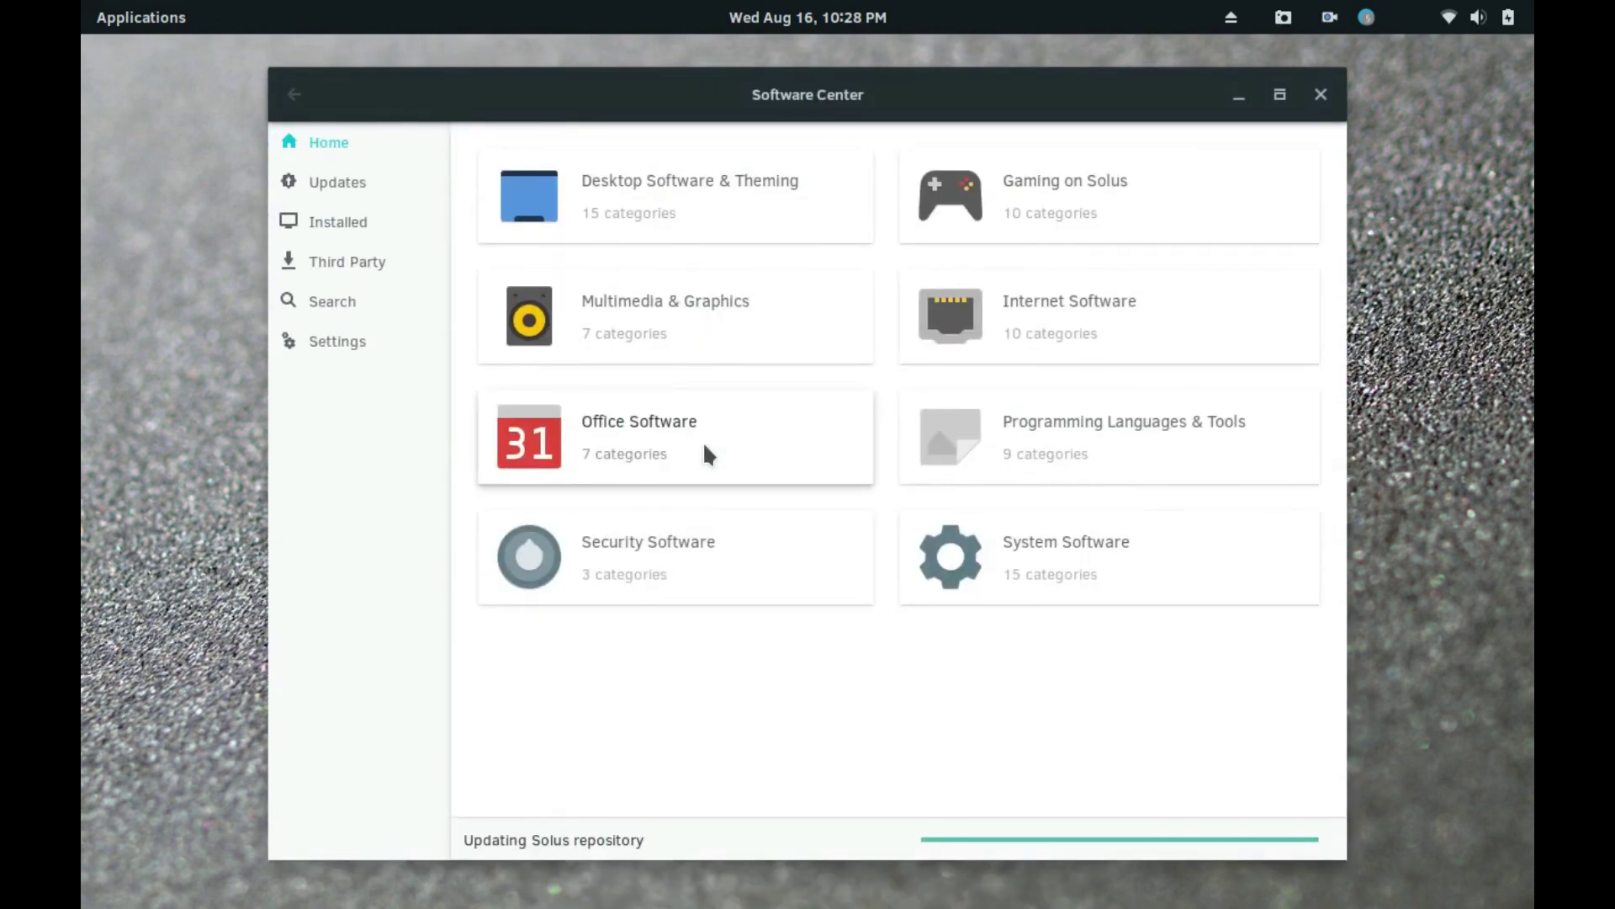
click(655, 187)
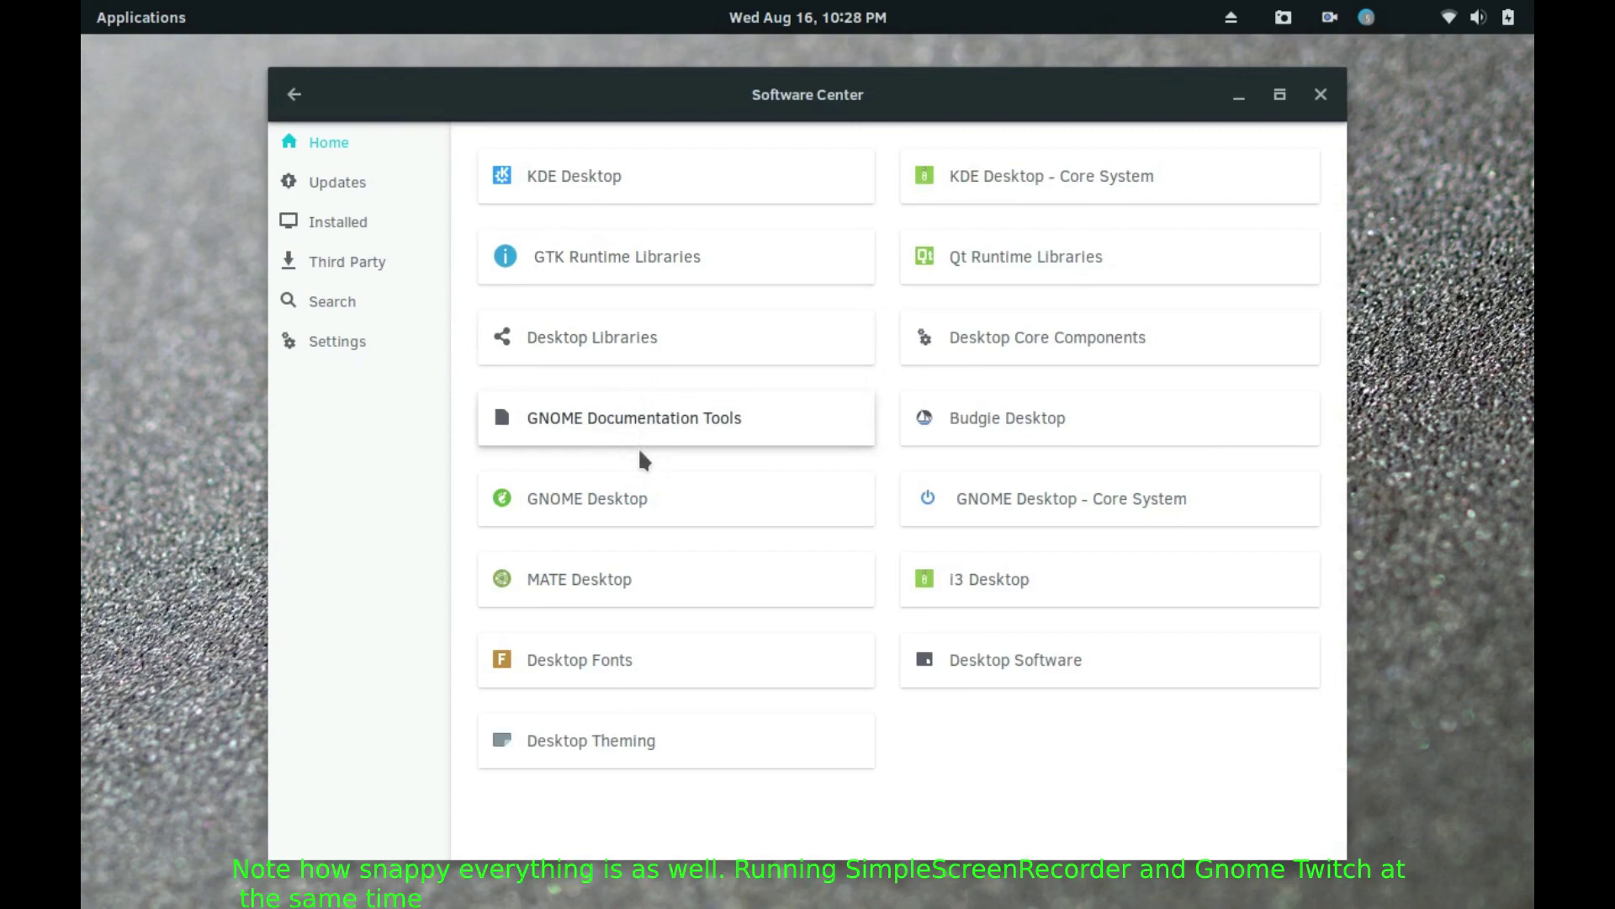
click(296, 96)
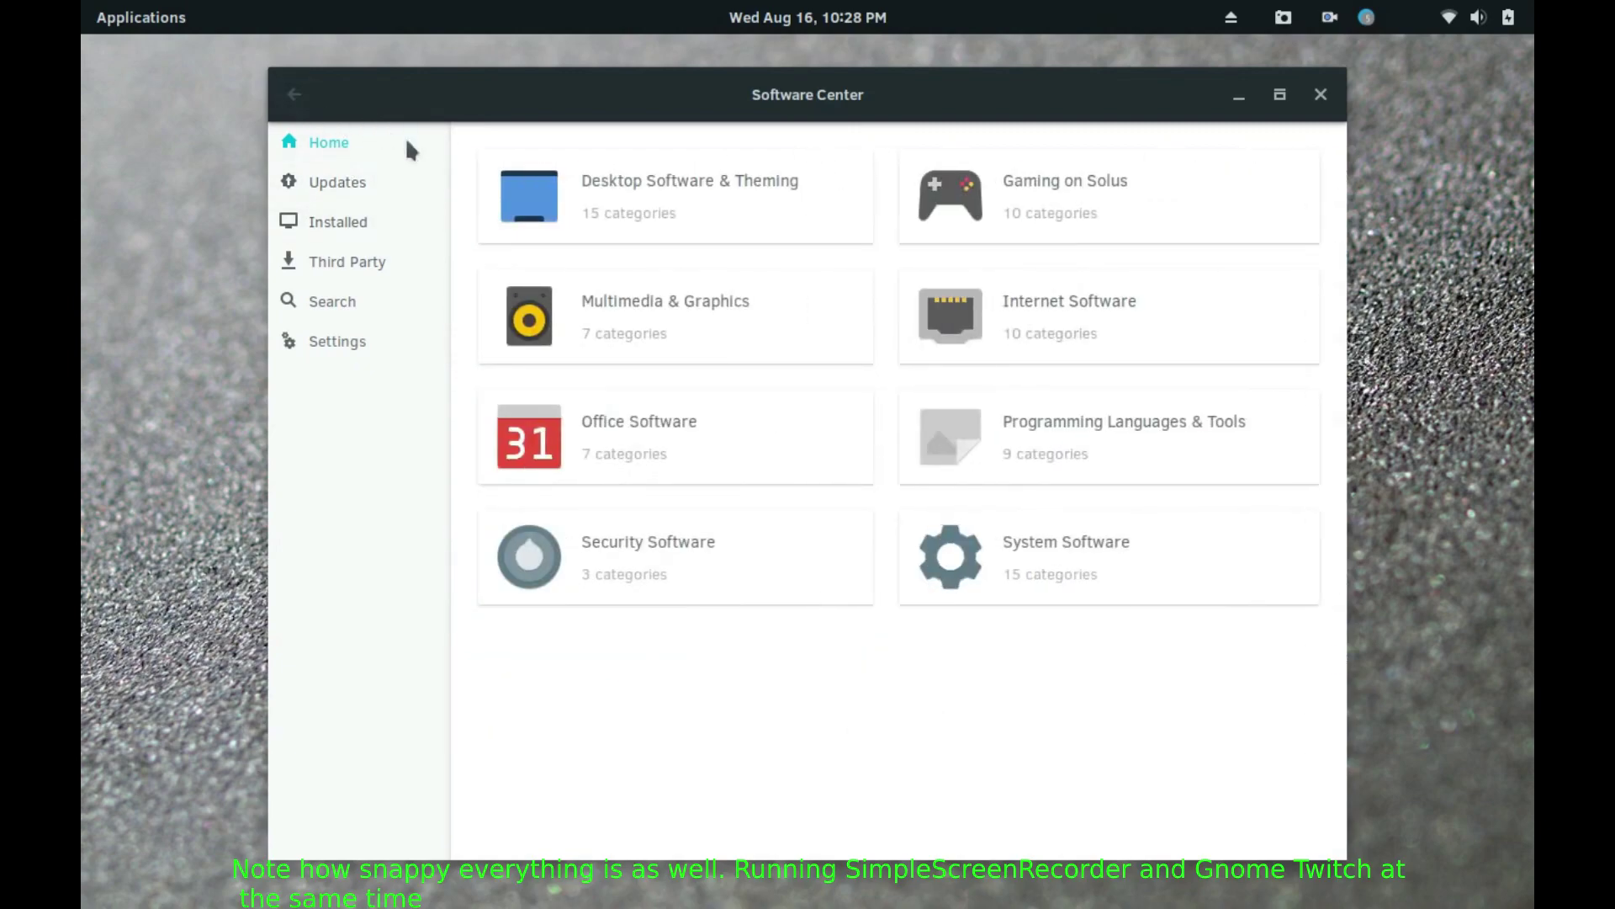
click(617, 316)
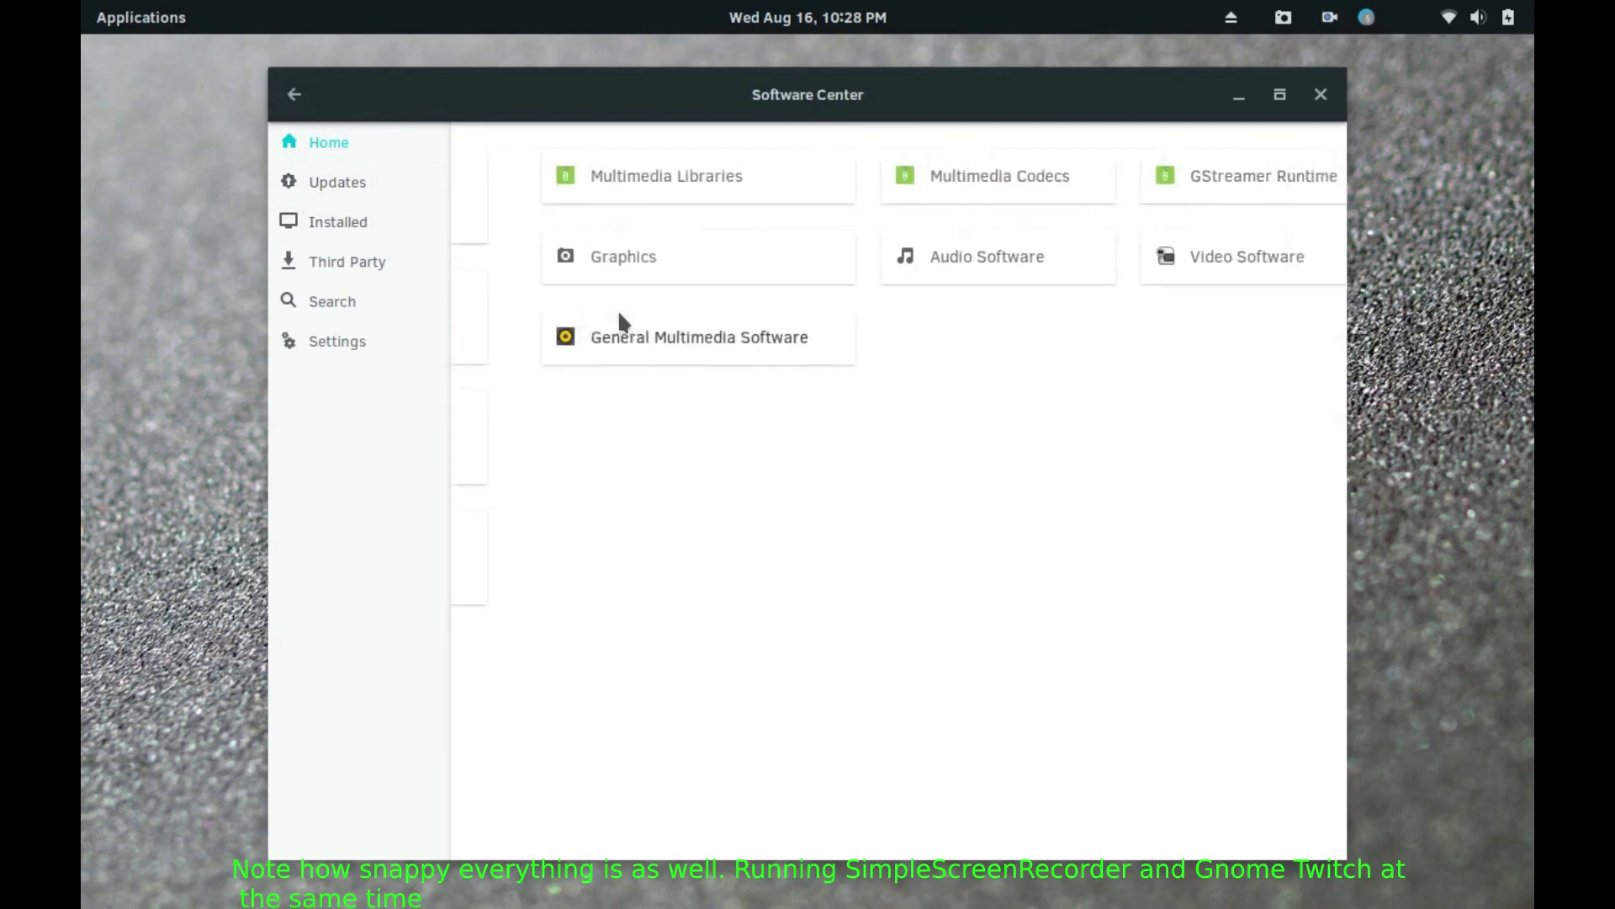
click(608, 251)
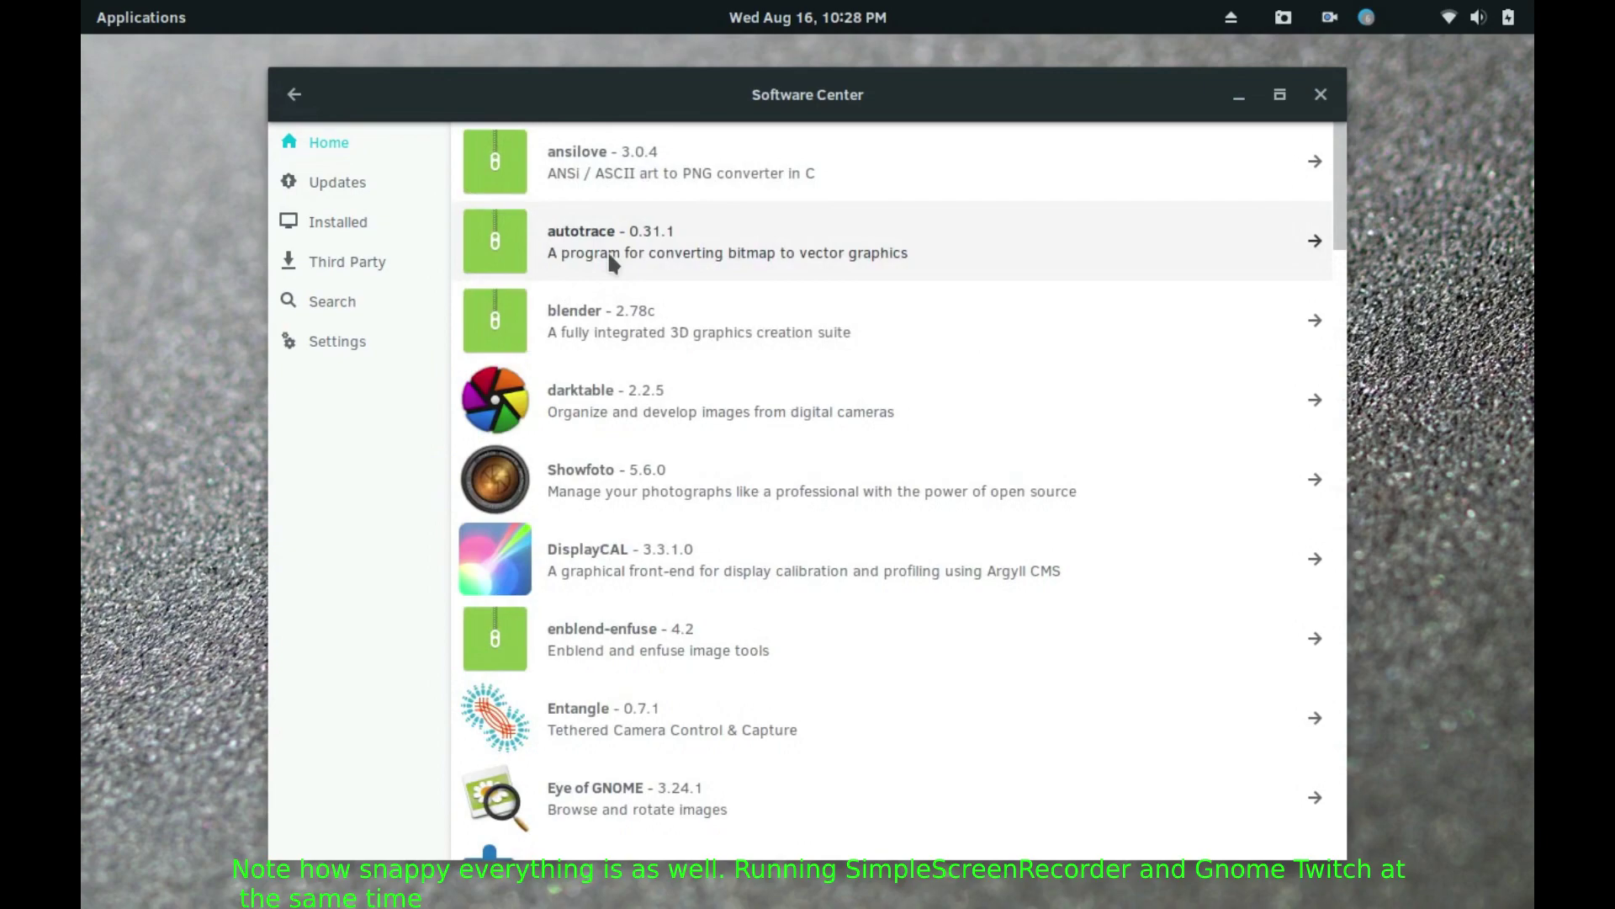
scroll(625, 310, down, 8)
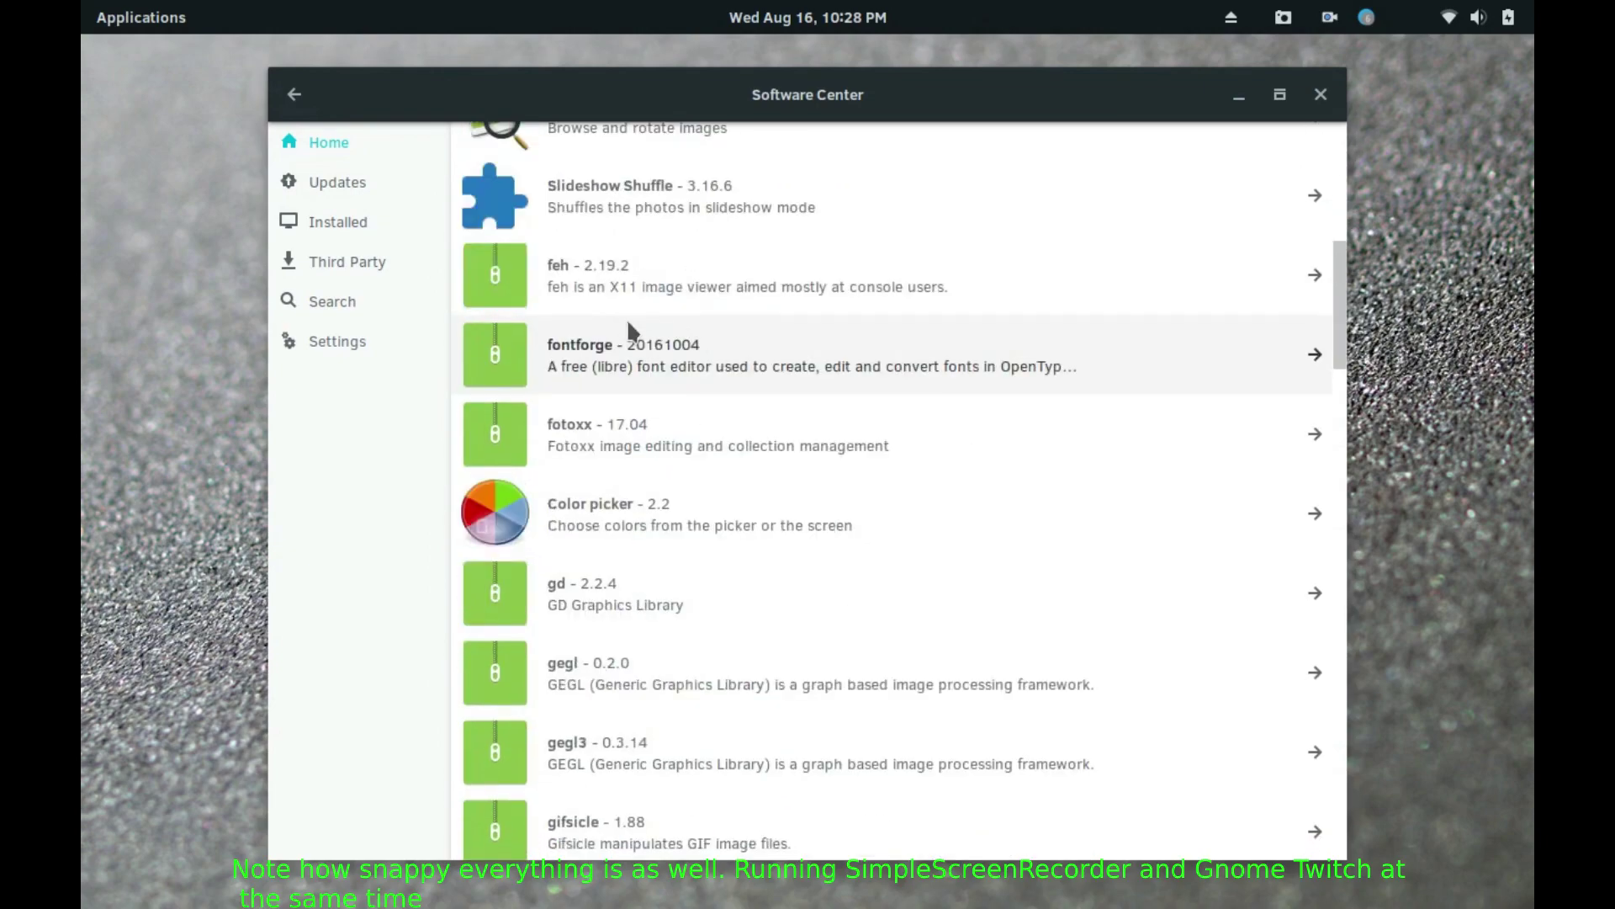
click(294, 96)
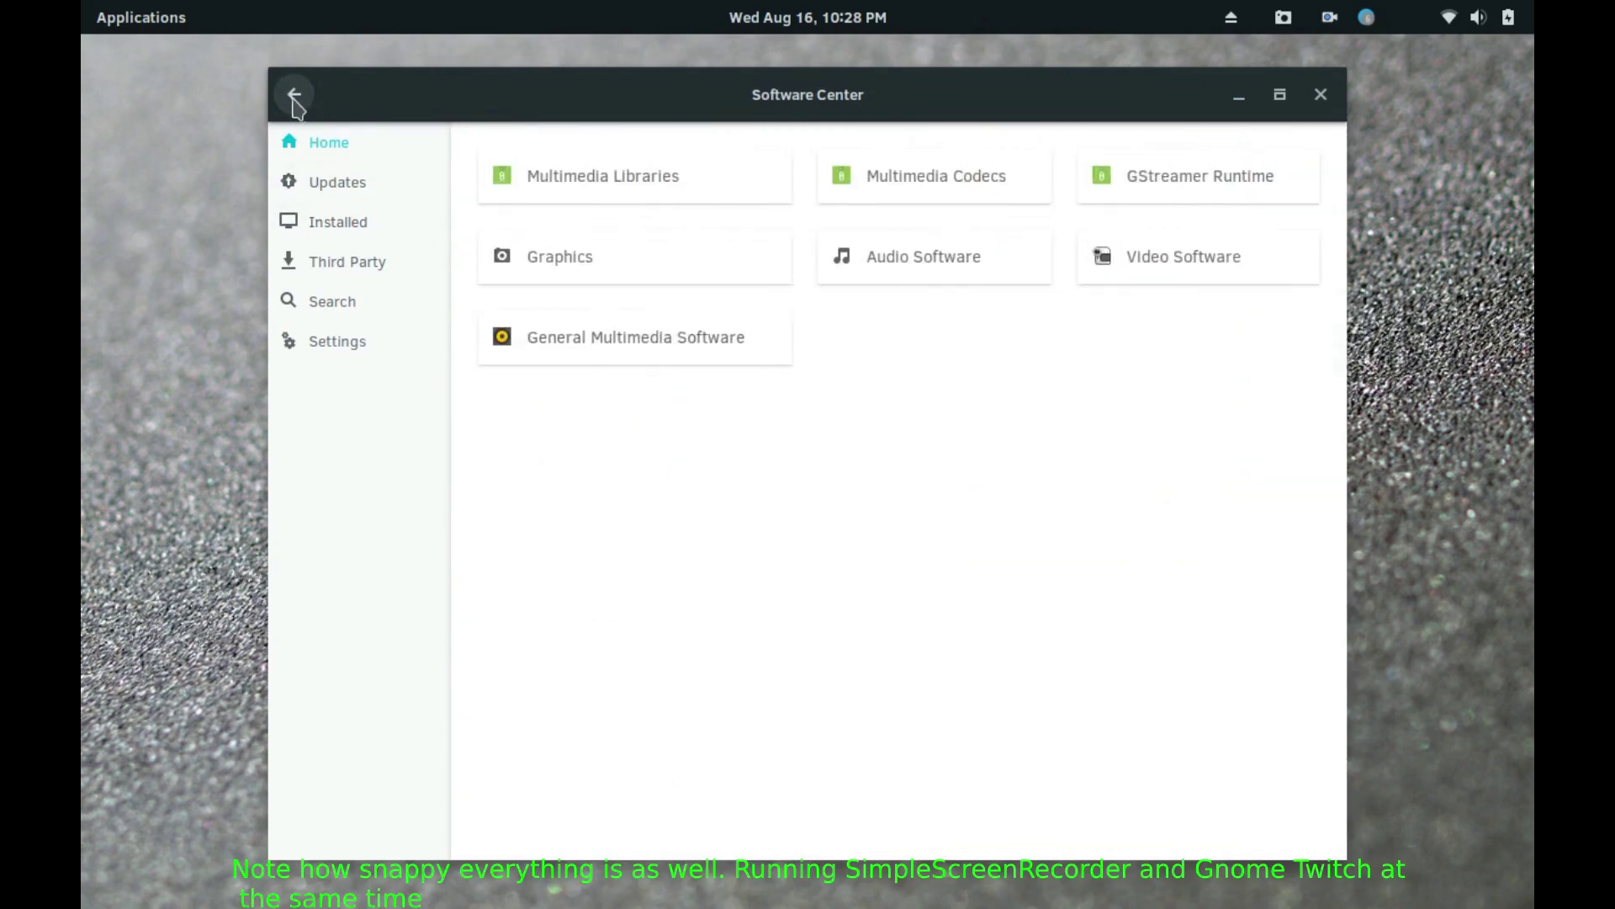
- View the installed packages list, then scroll through the Third Party apps list
click(338, 236)
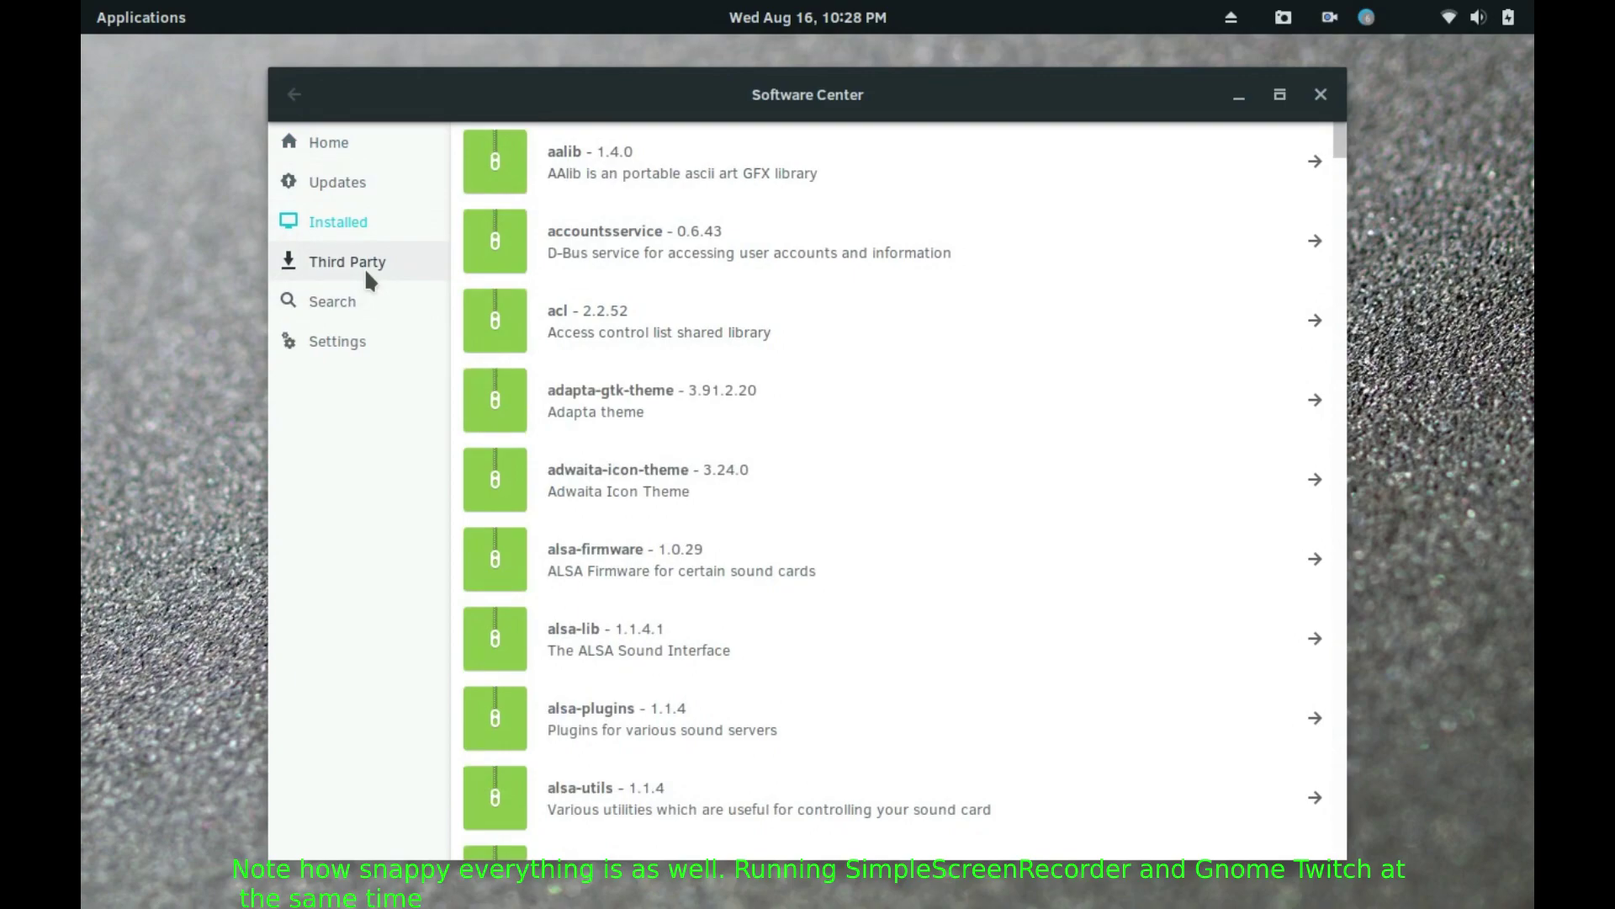
click(365, 266)
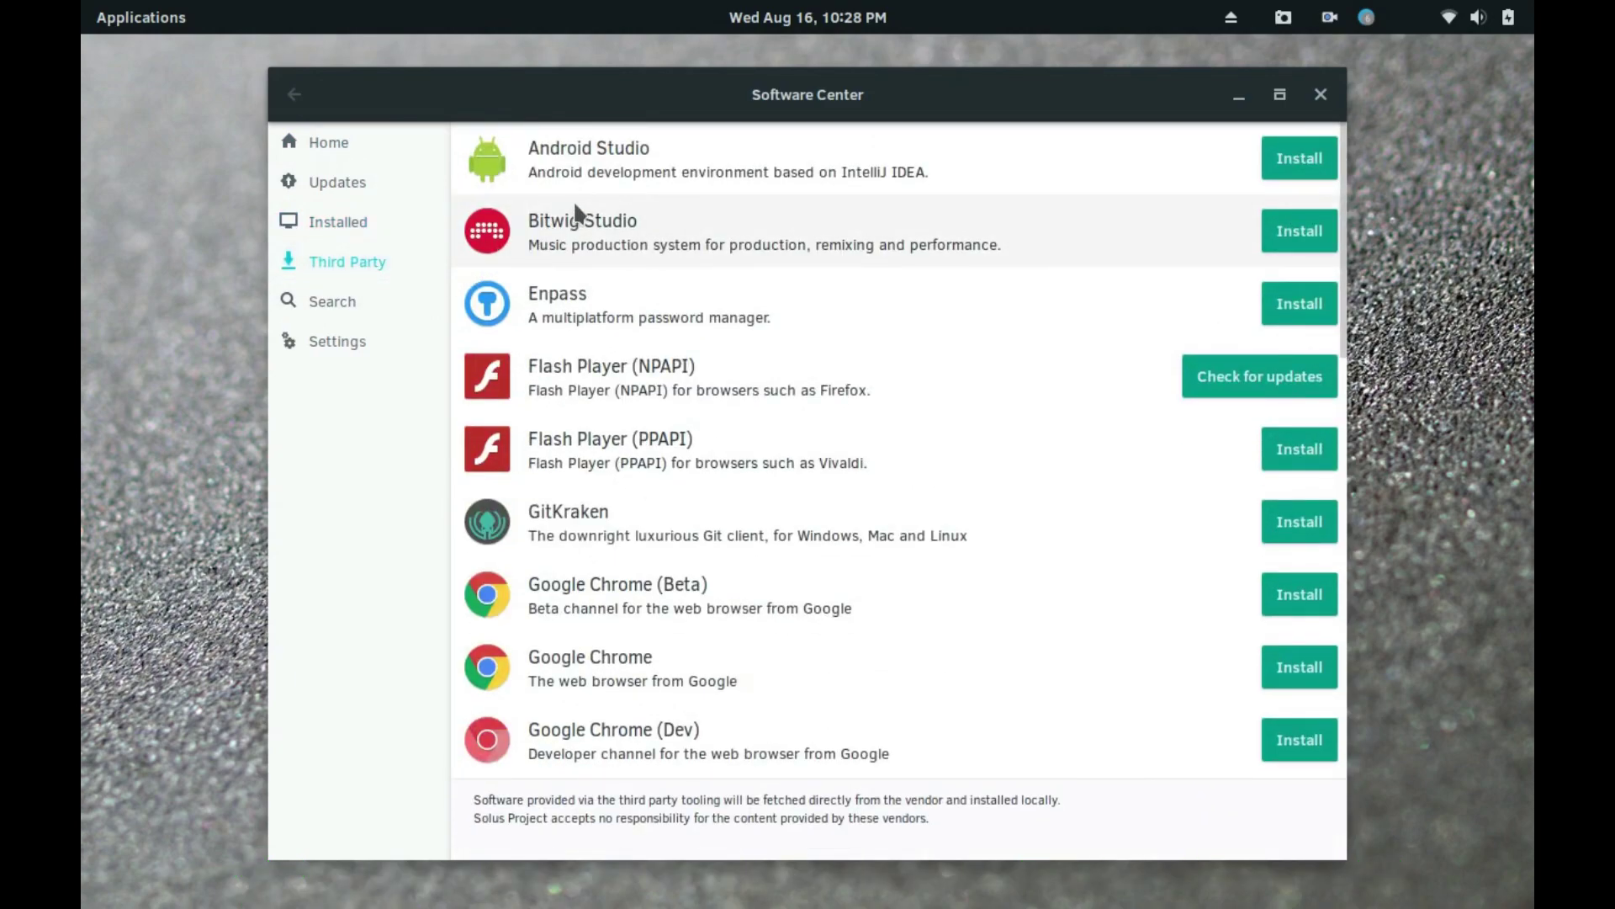
scroll(576, 217, down, 5)
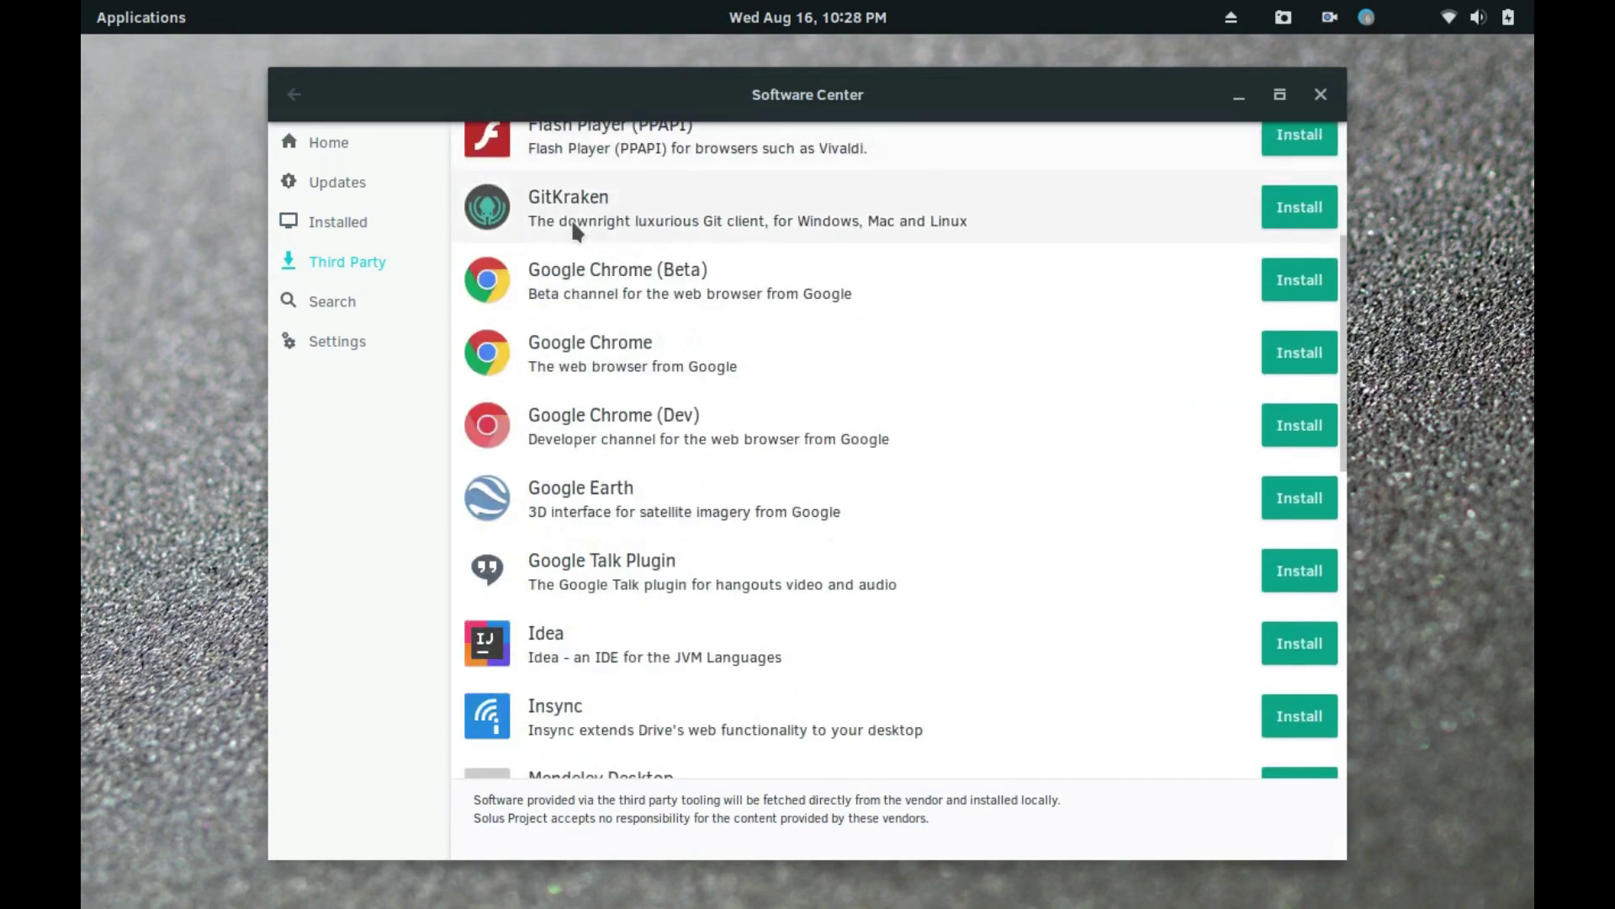
scroll(573, 224, down, 6)
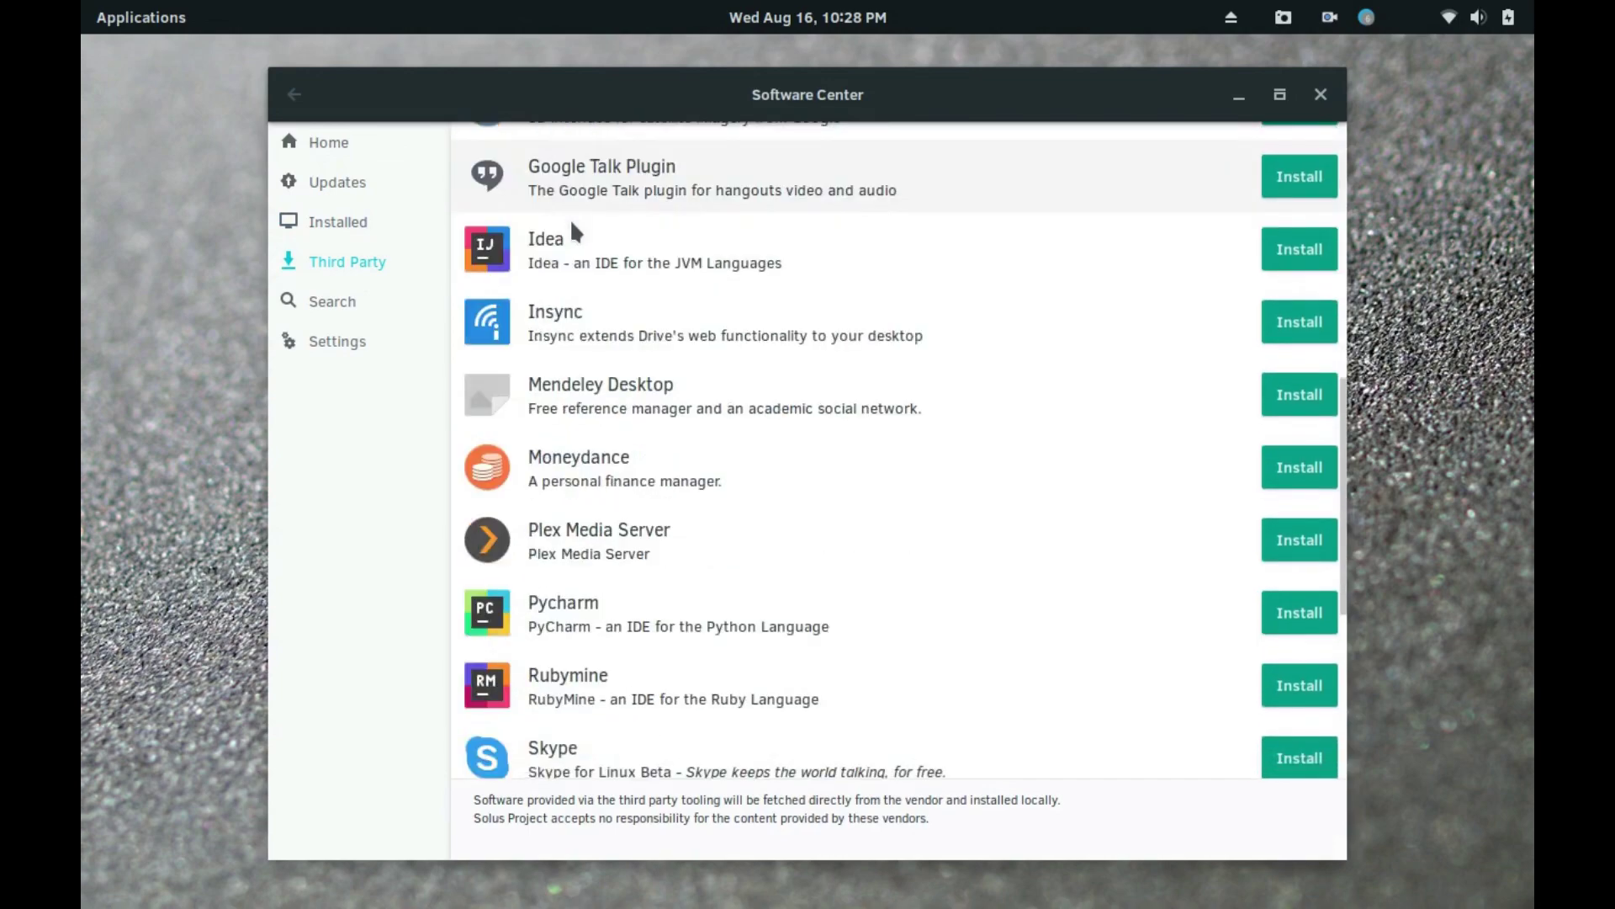
scroll(573, 229, down, 7)
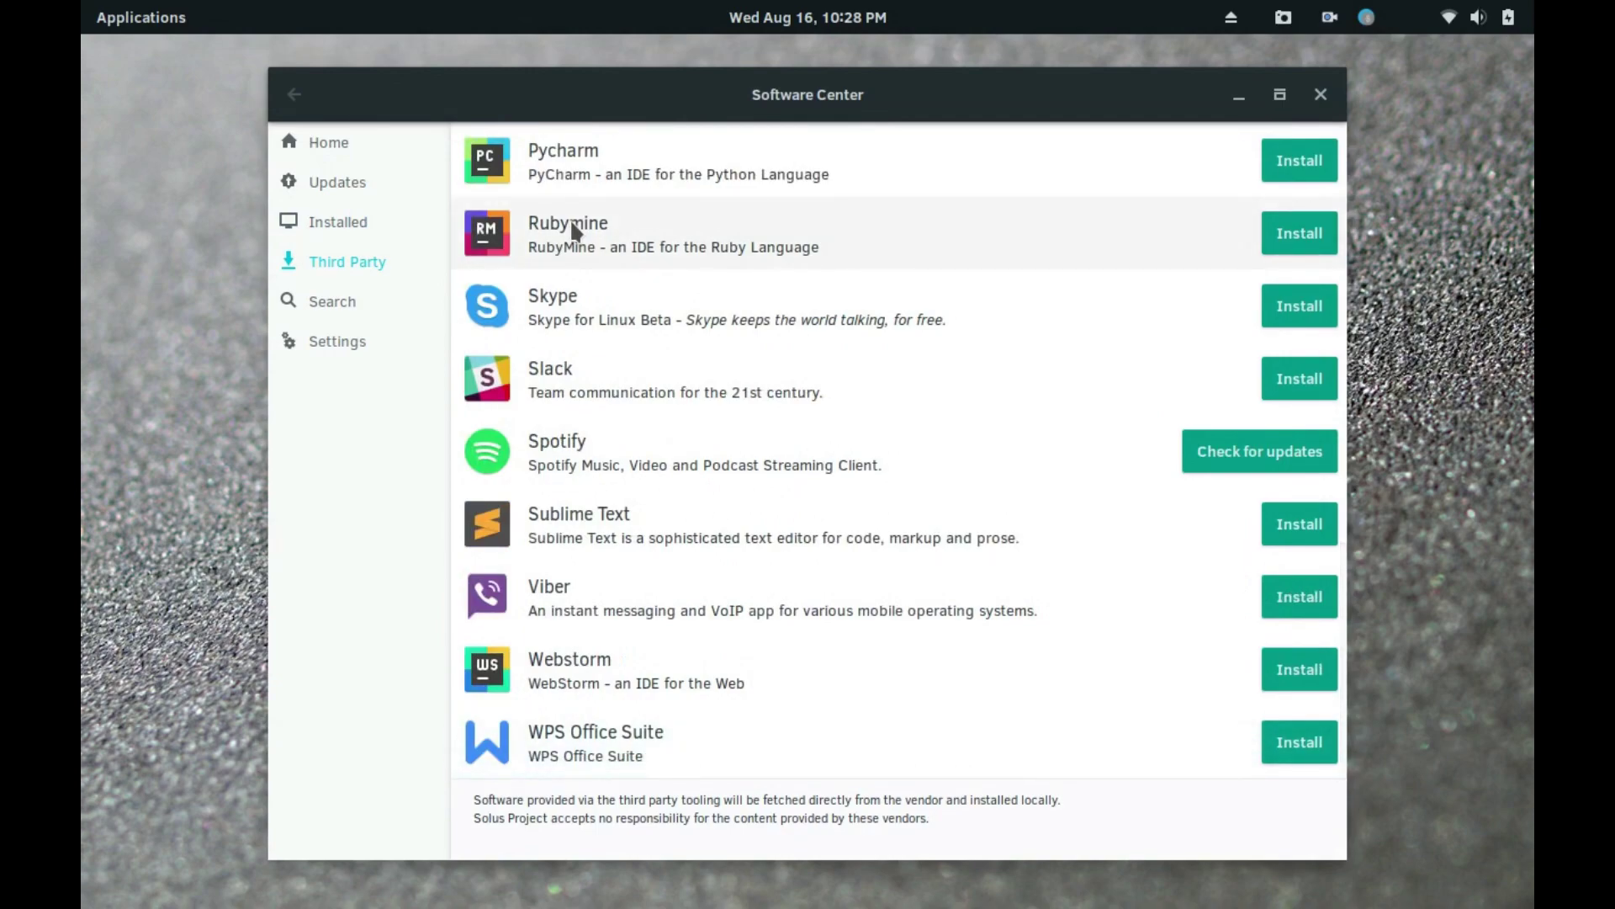
scroll(571, 224, up, 7)
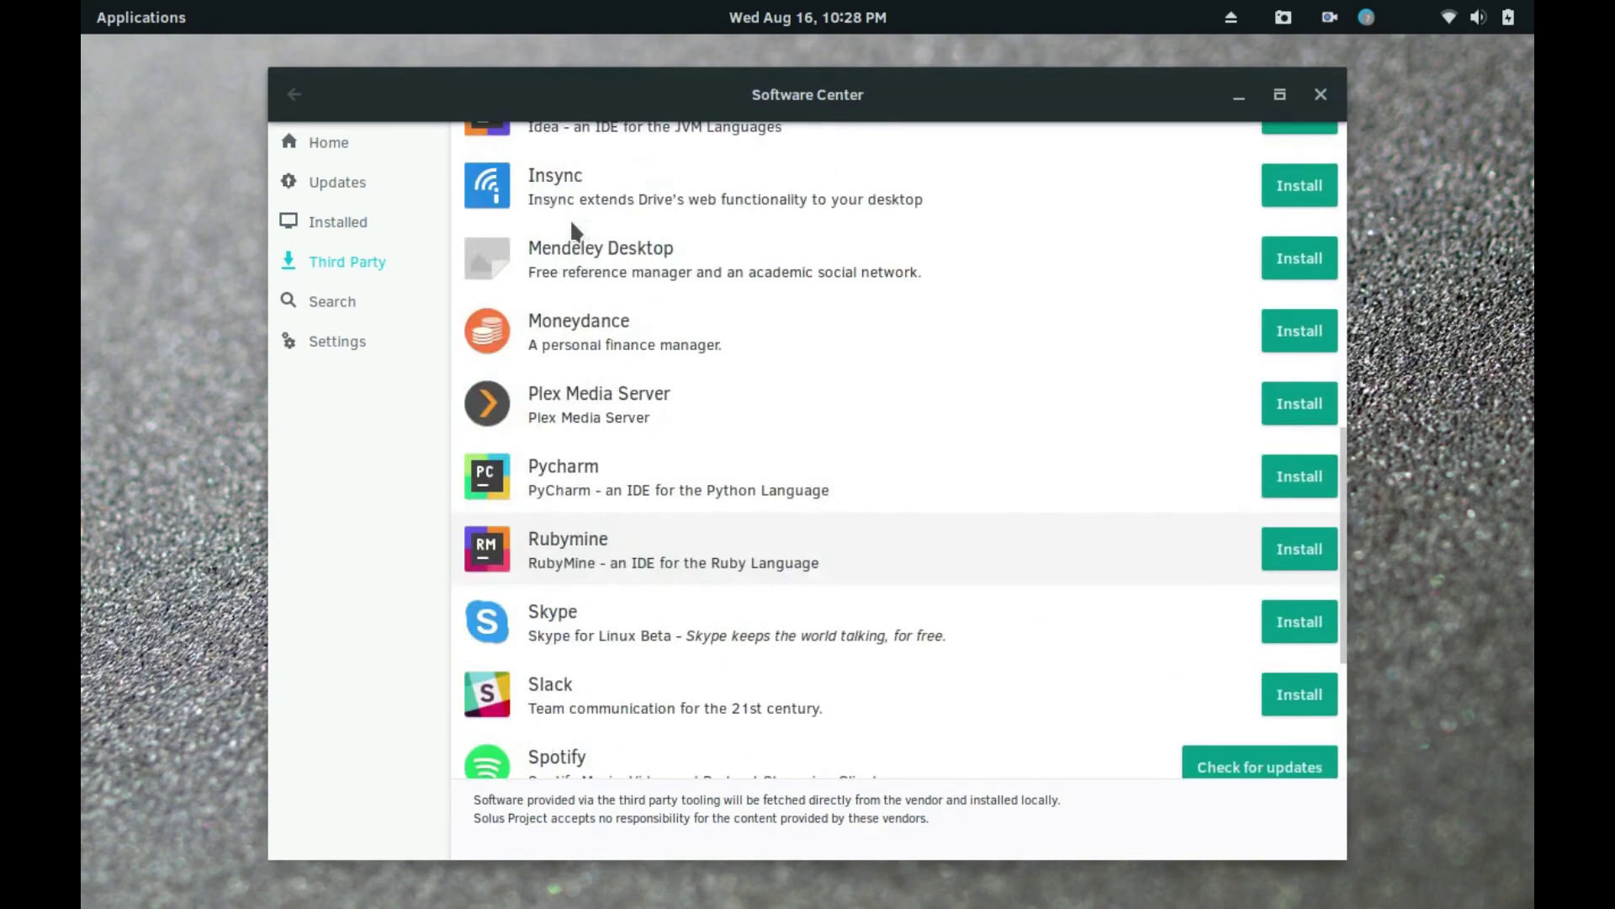
scroll(572, 227, up, 10)
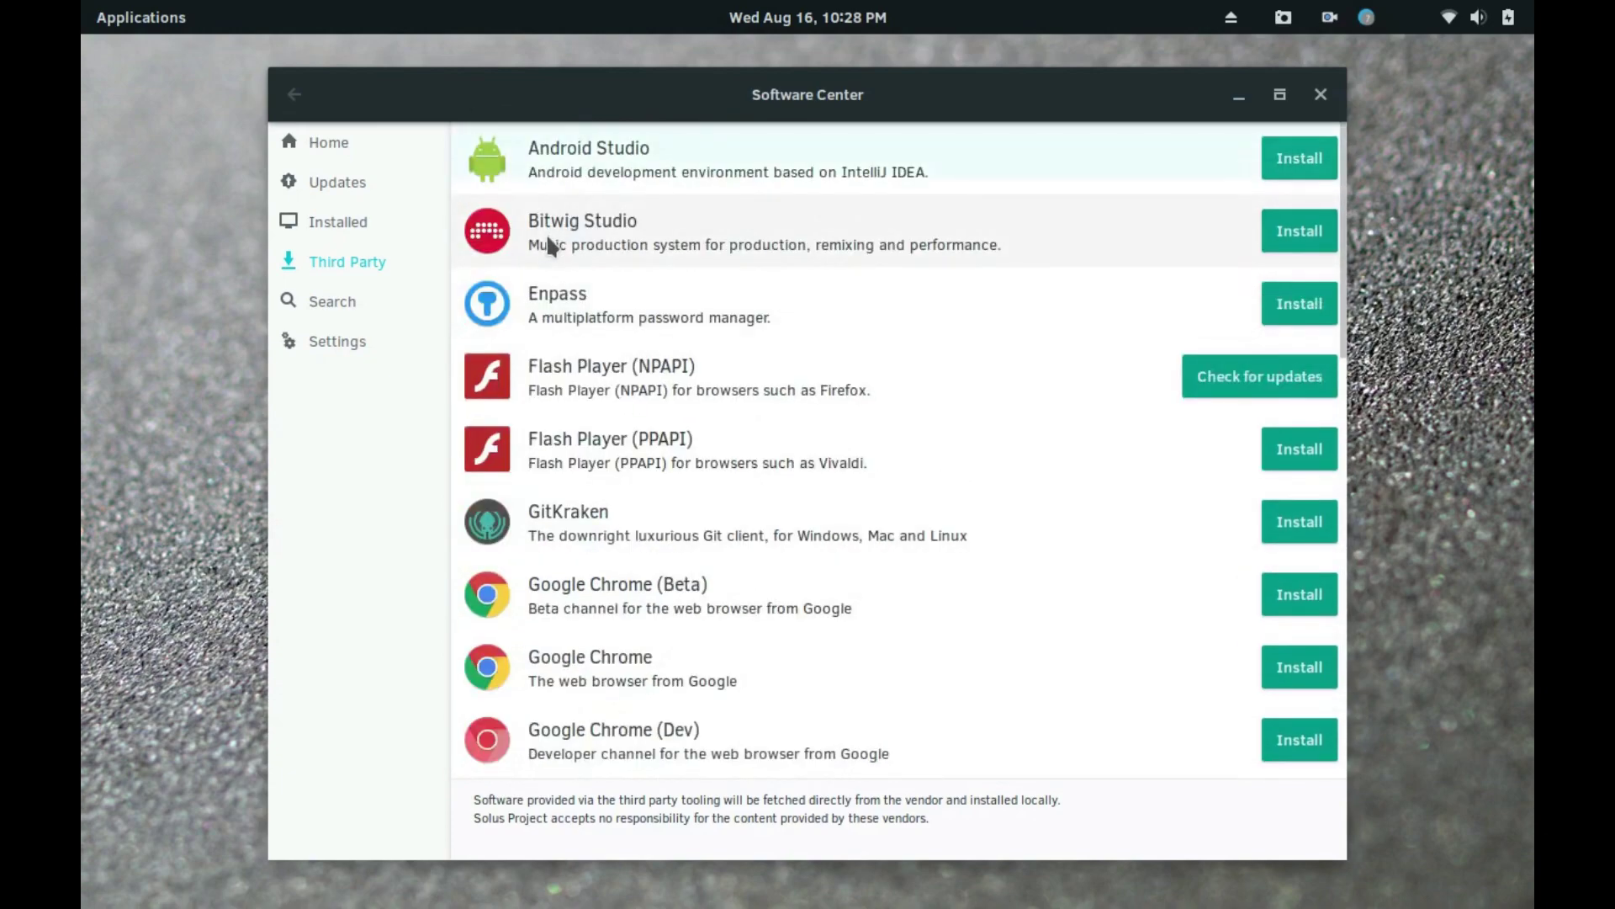
- Check the Search view and update preferences in Settings, then close Software Center
click(352, 312)
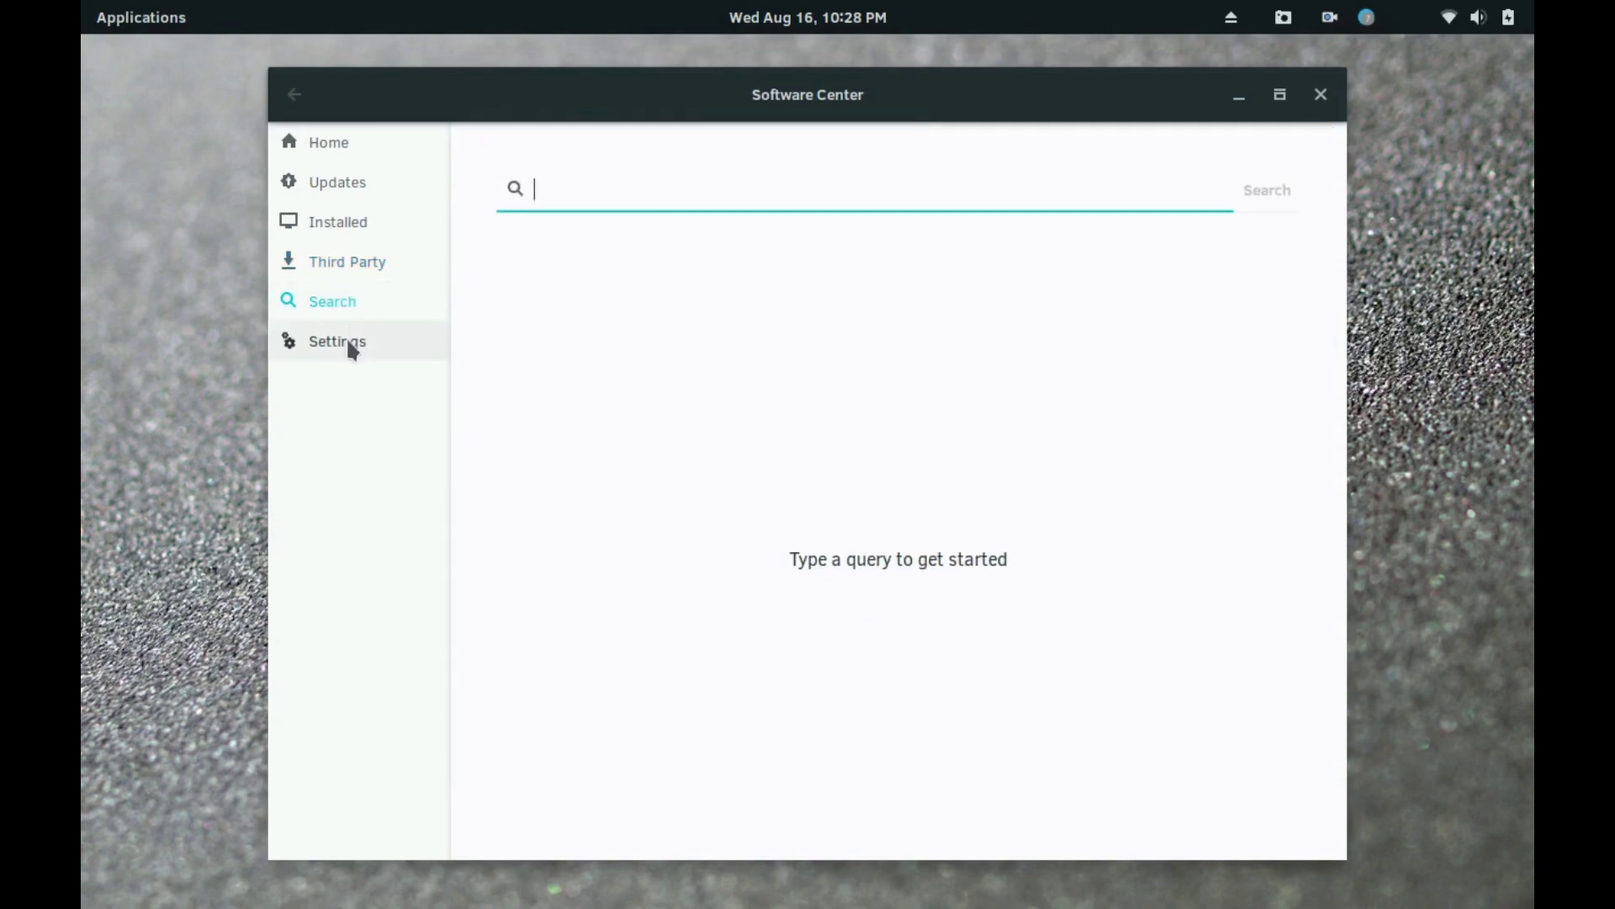
click(346, 338)
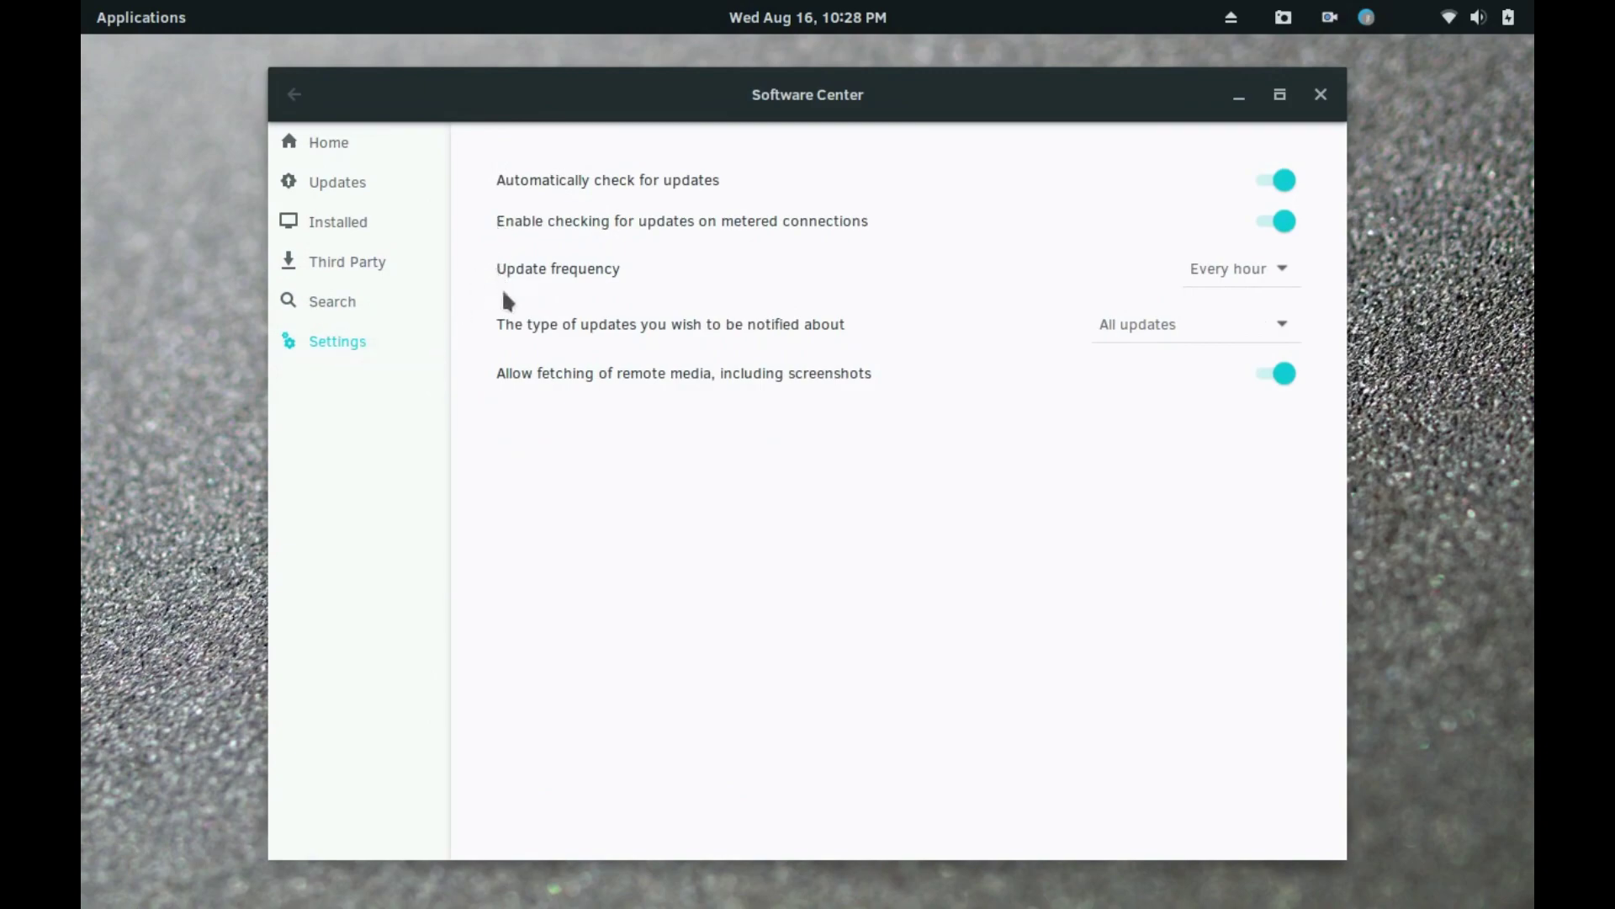
click(1325, 98)
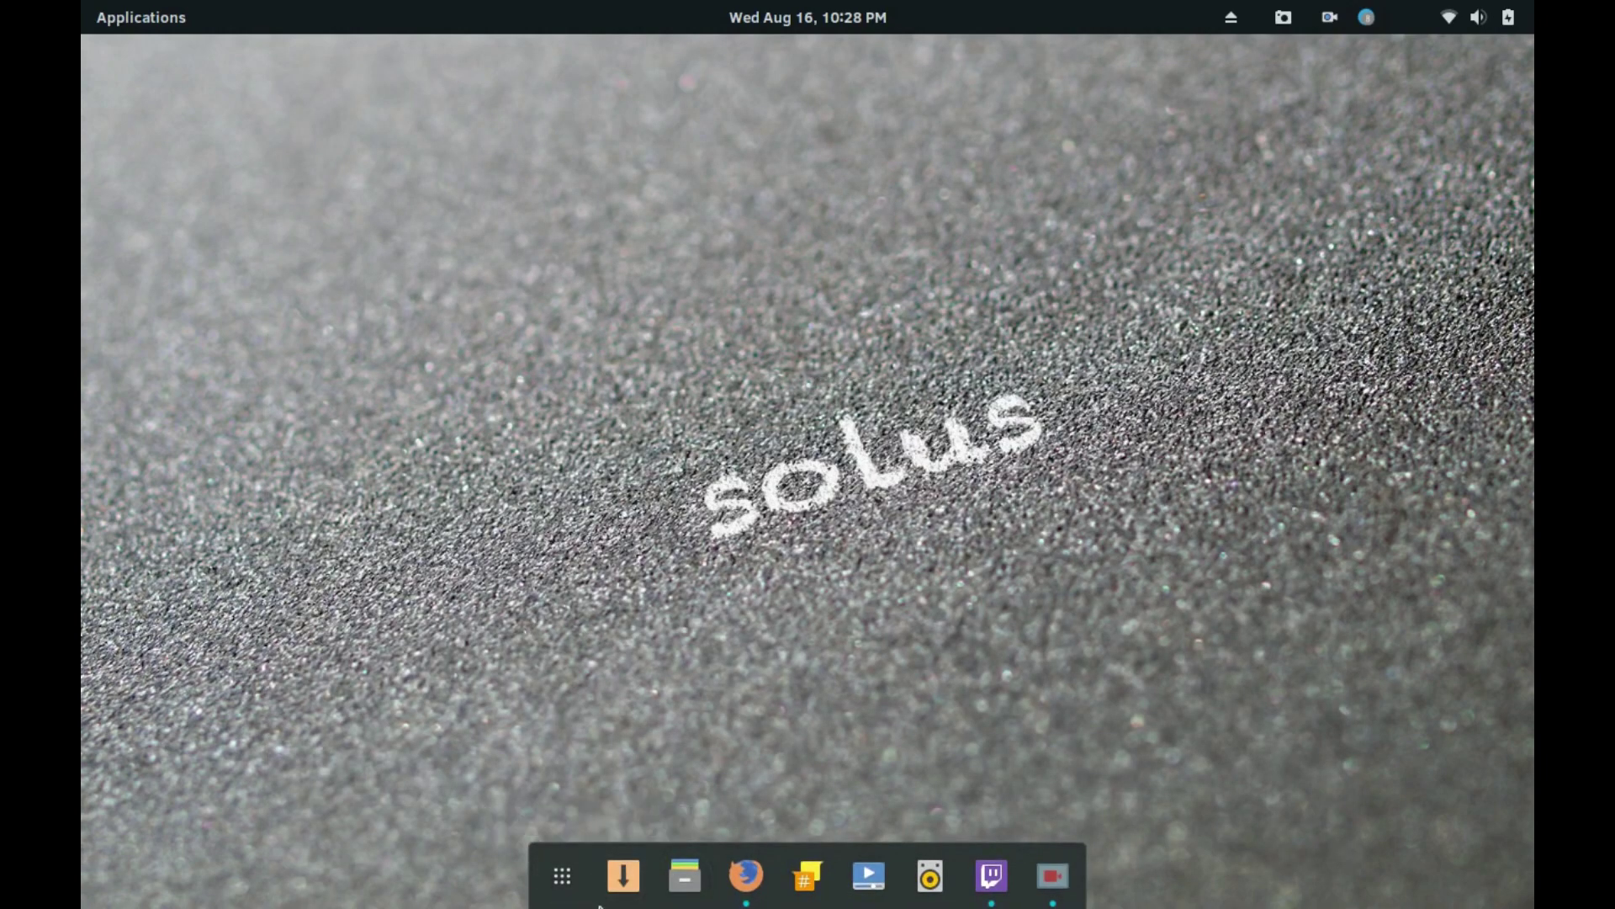
right_click(562, 875)
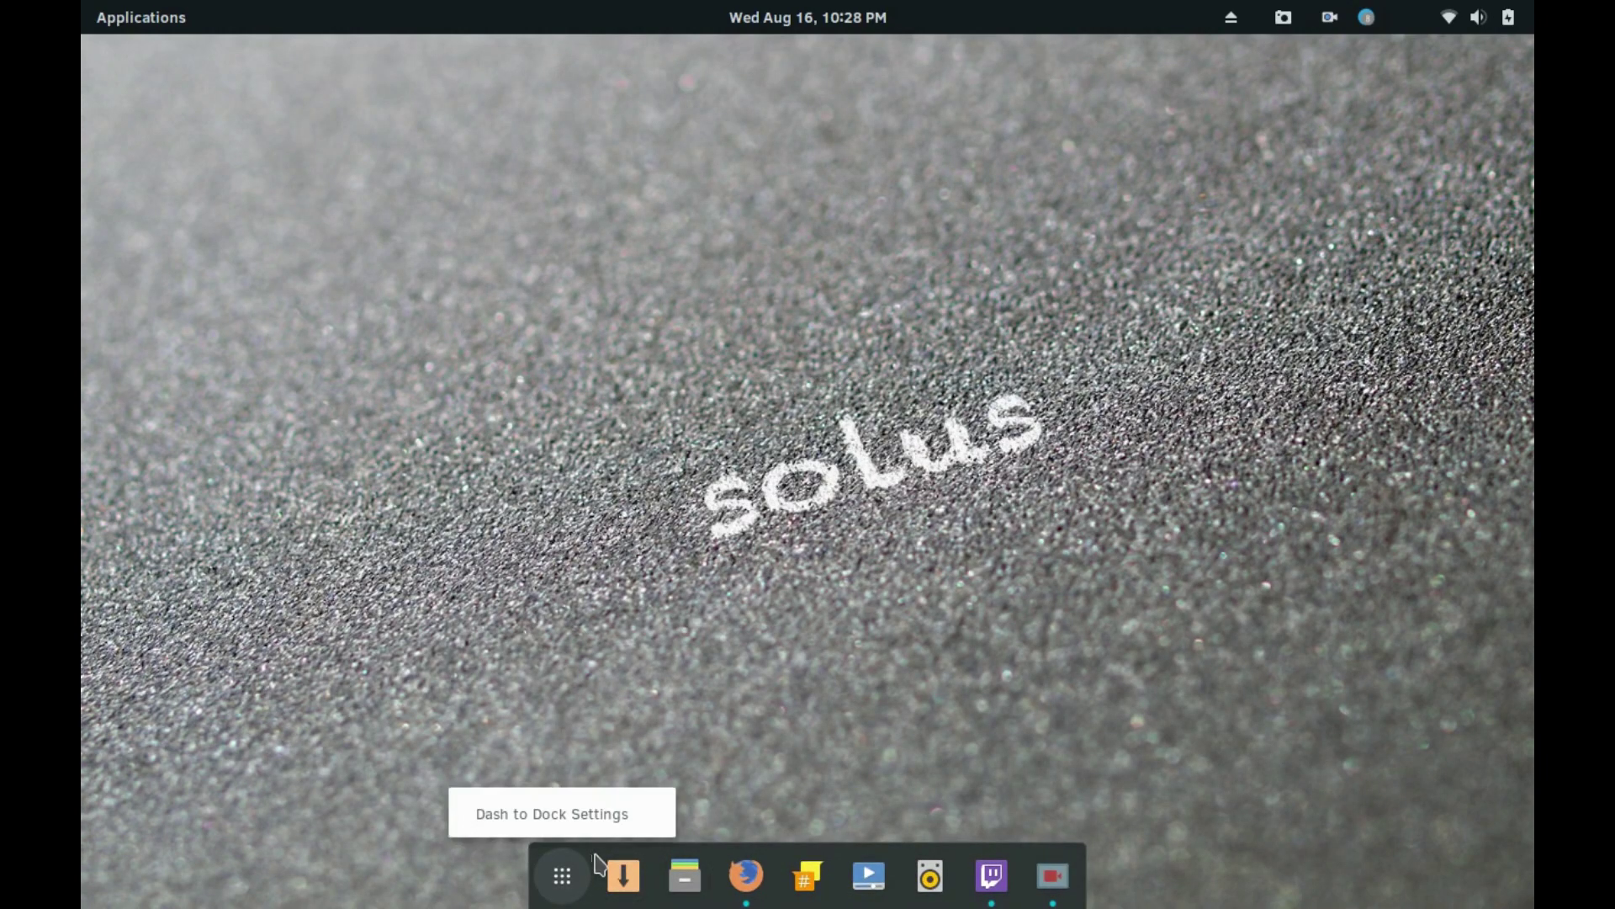
click(577, 815)
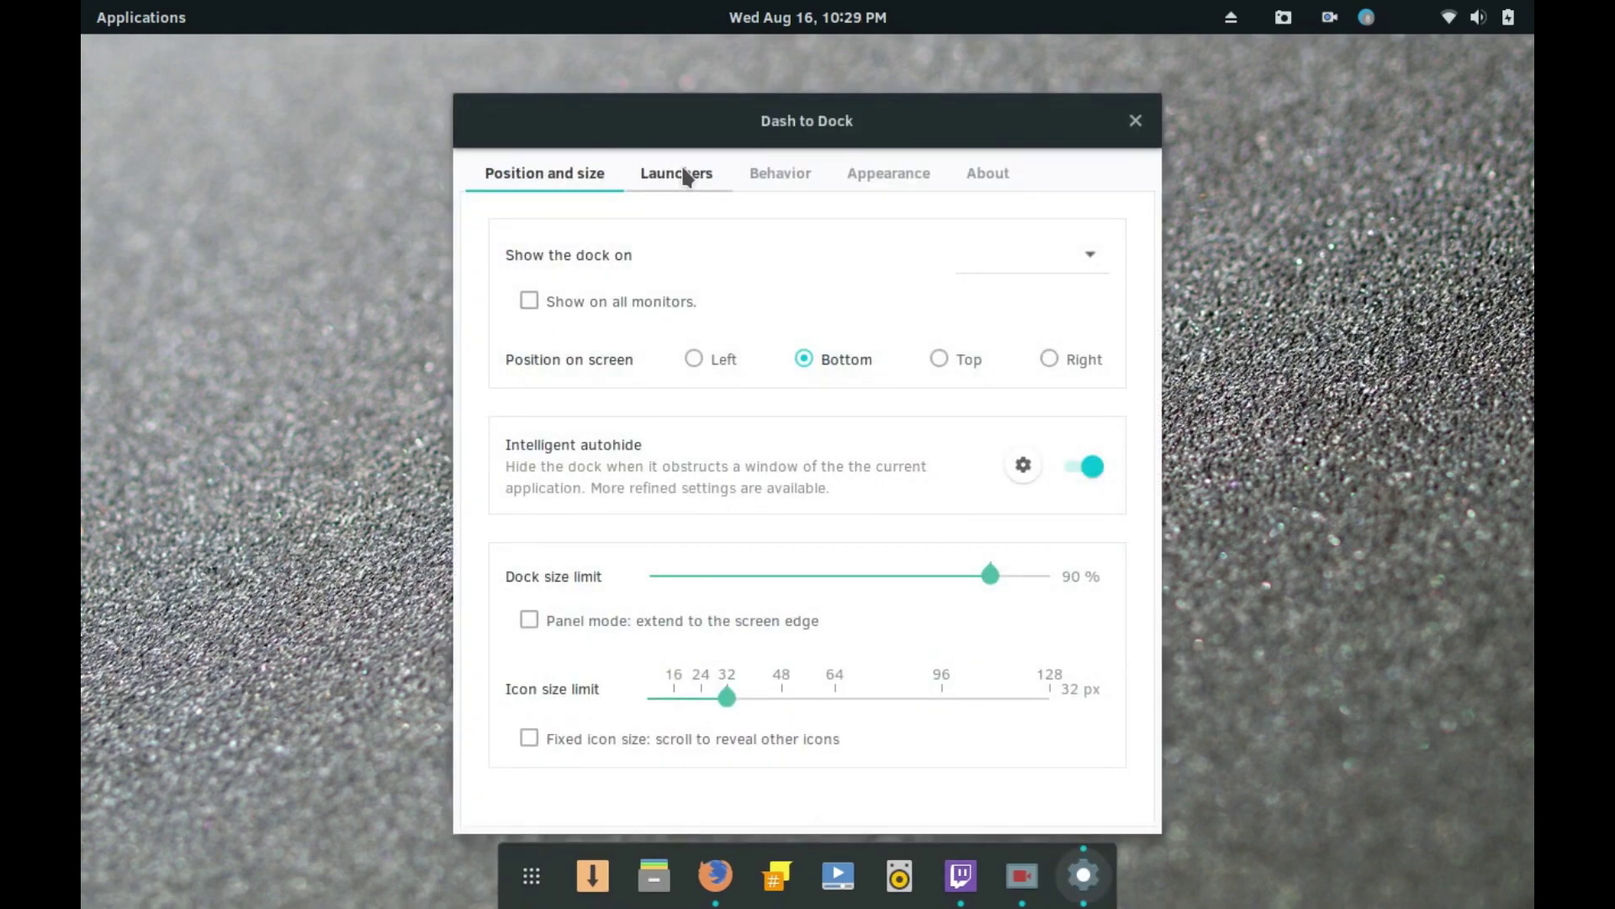
mouse_move(727, 697)
mouse_down()
mouse_move(783, 703)
mouse_move(727, 699)
mouse_up()
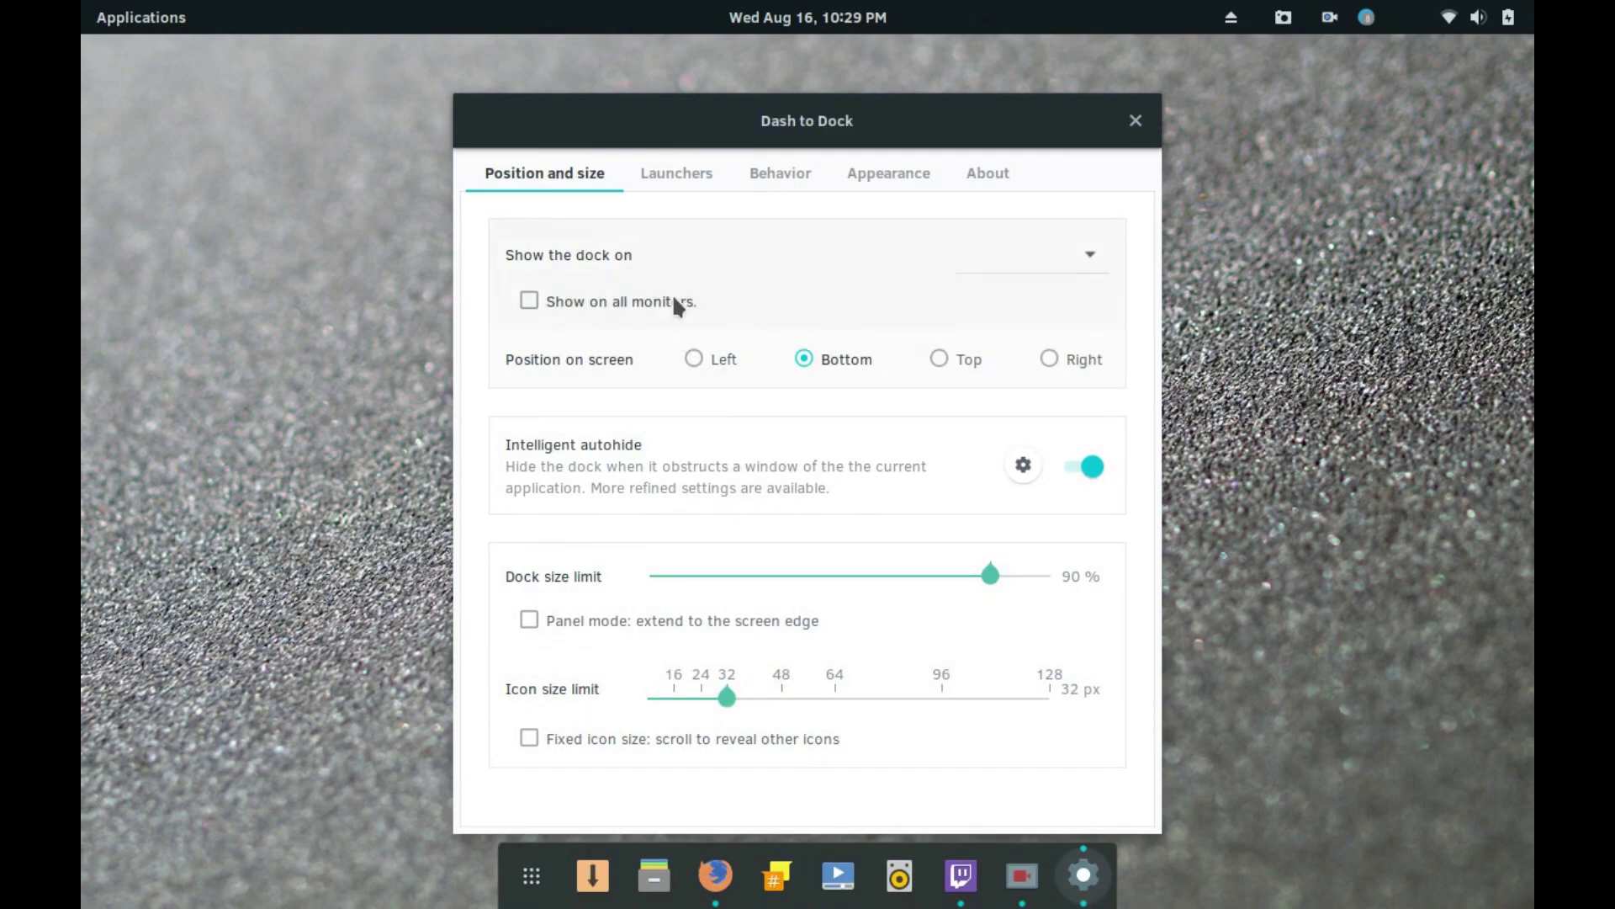
click(707, 172)
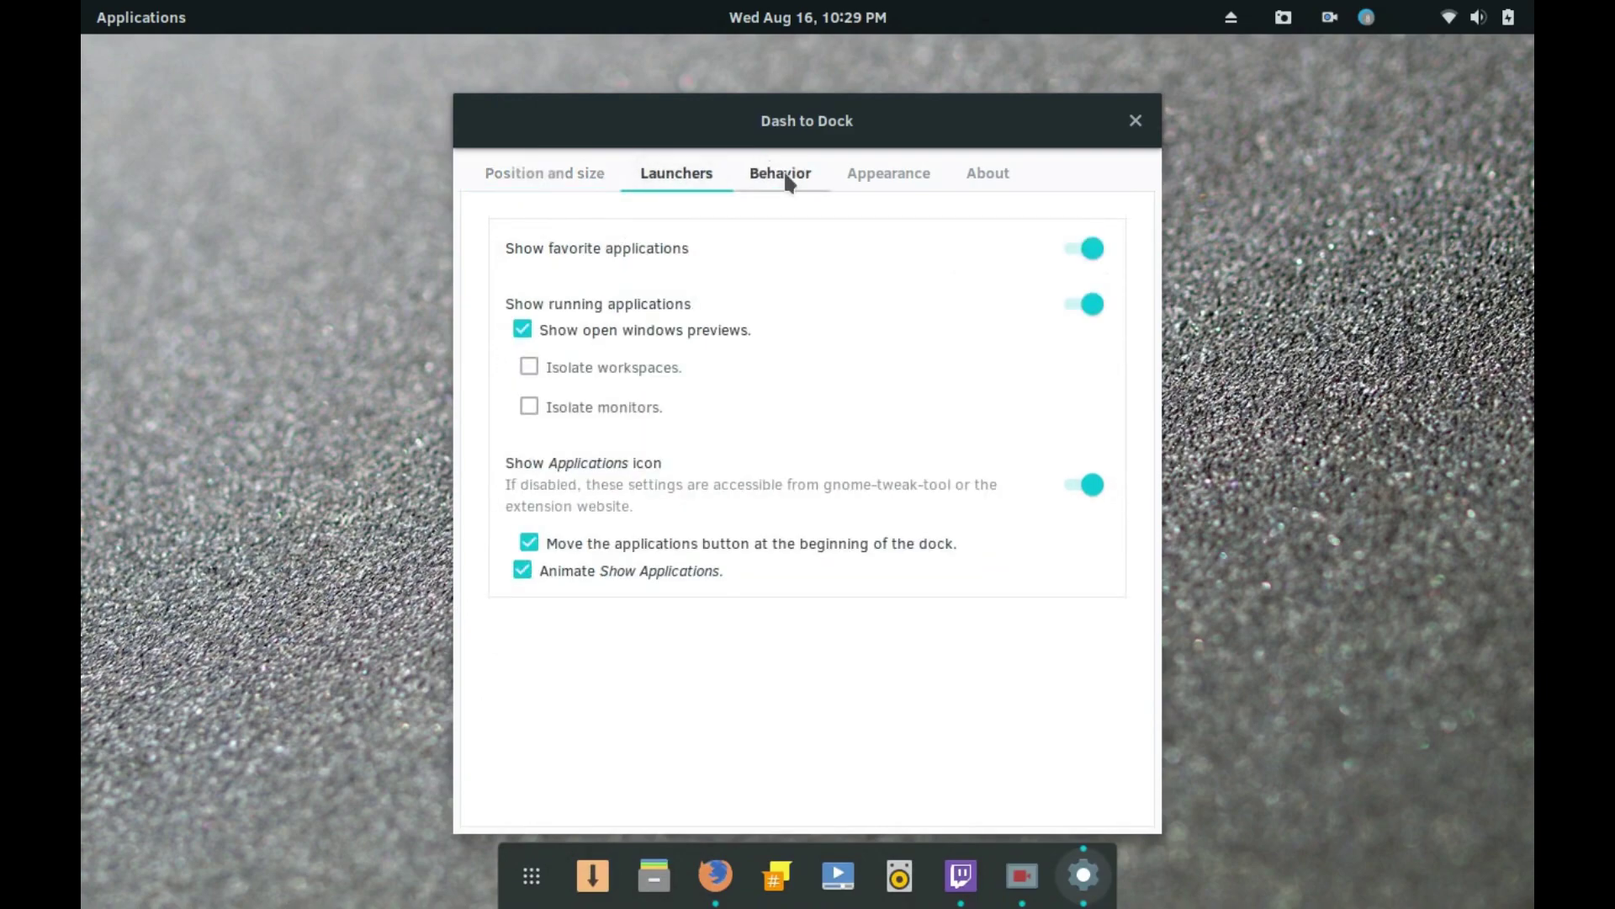
click(784, 171)
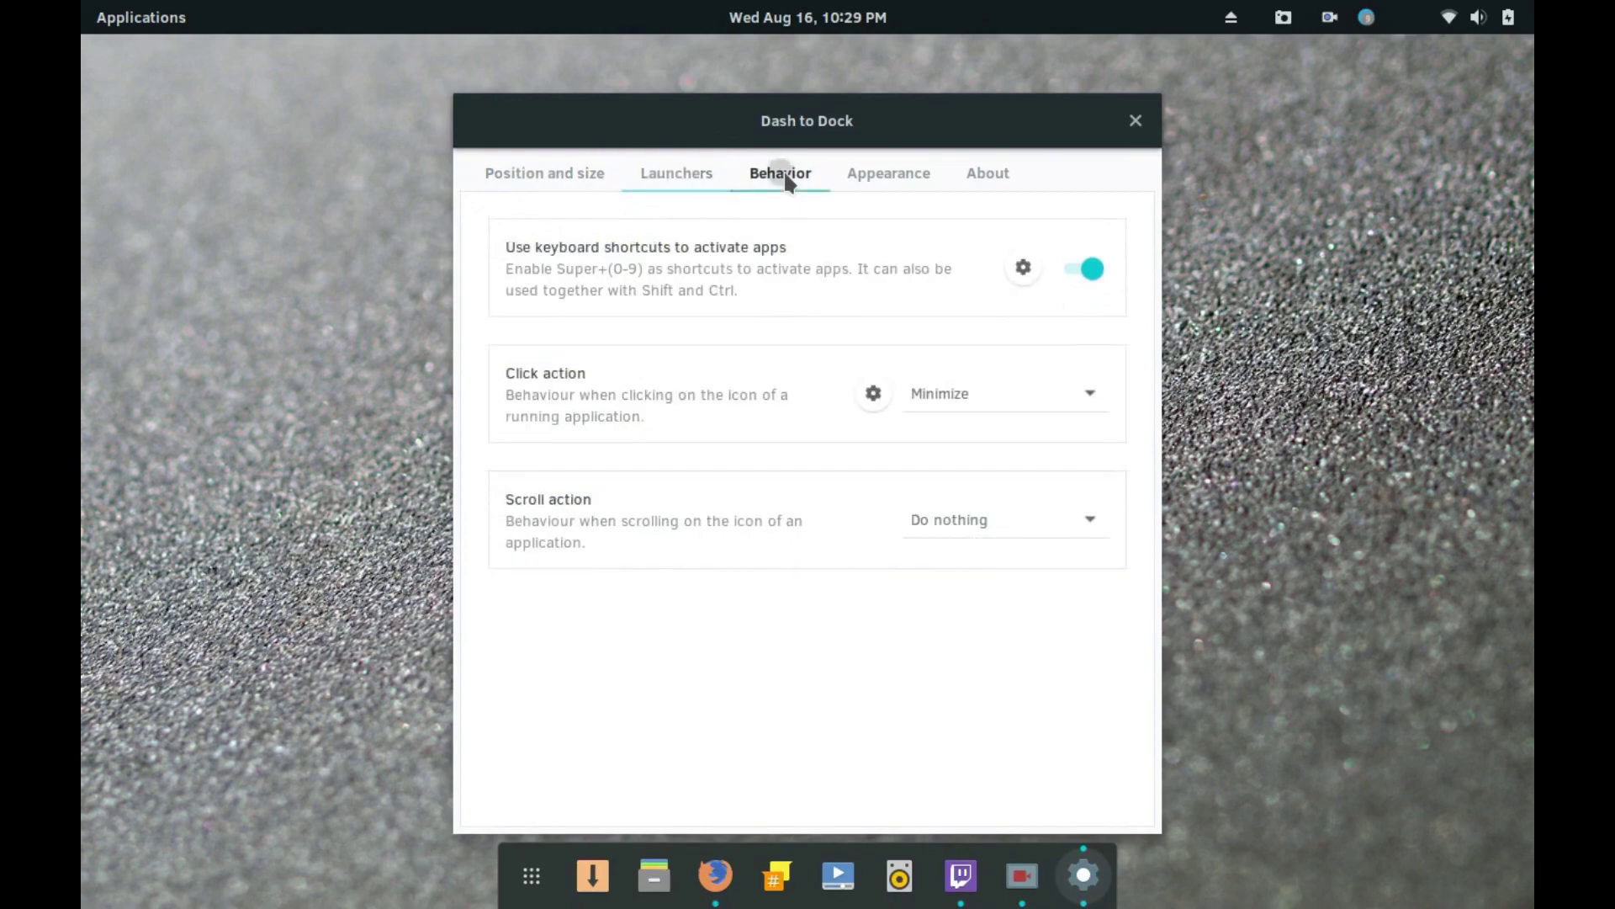
click(877, 176)
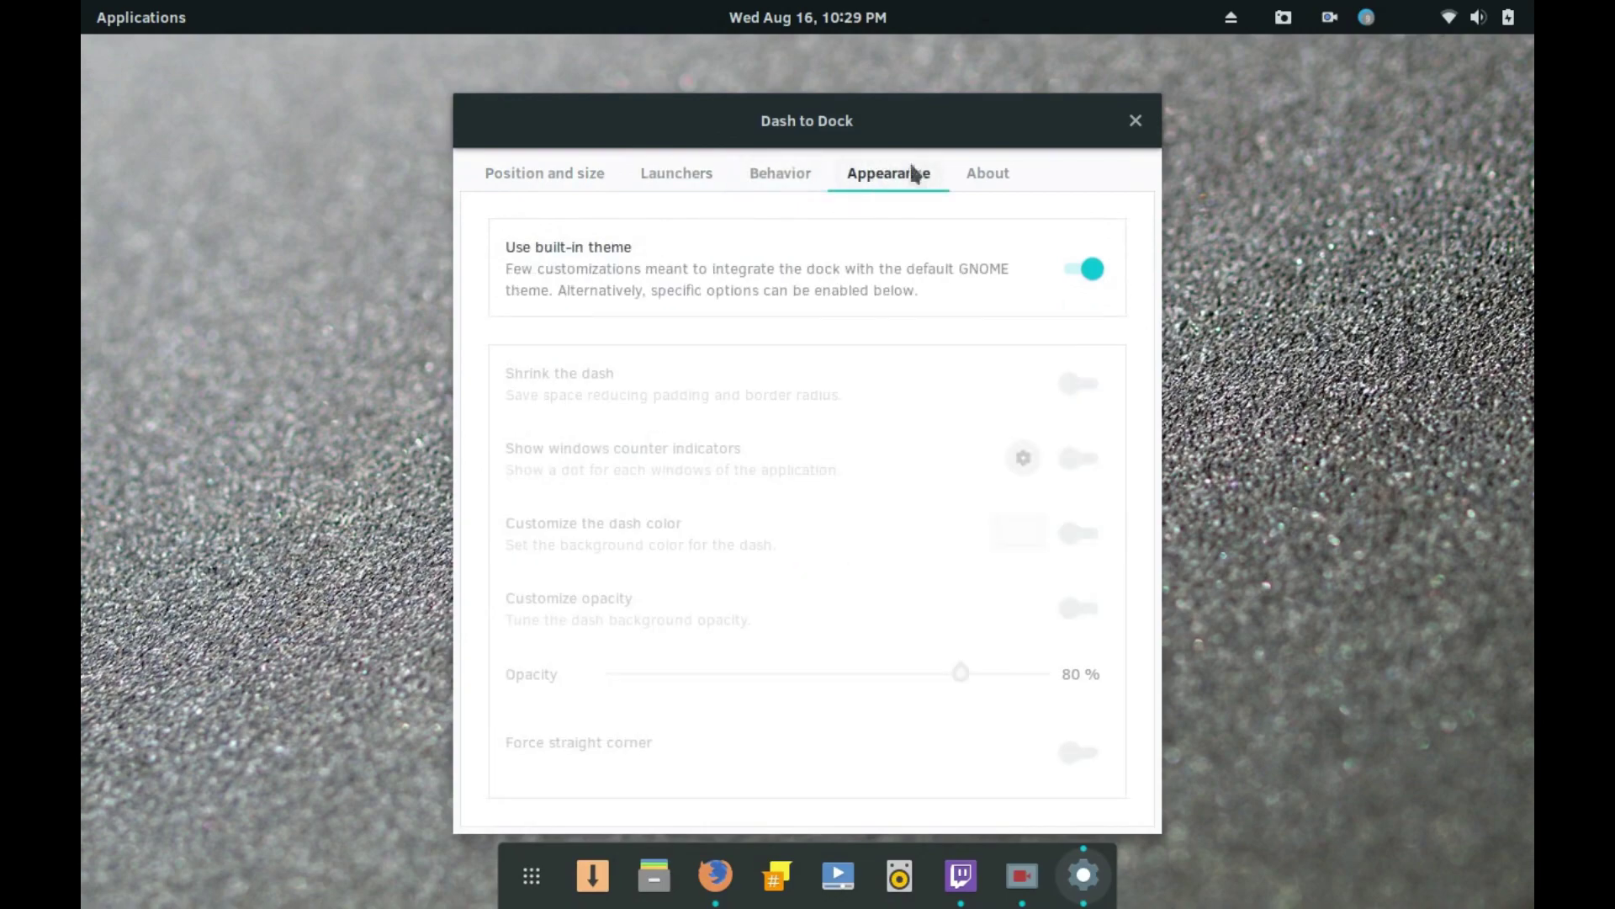
click(969, 171)
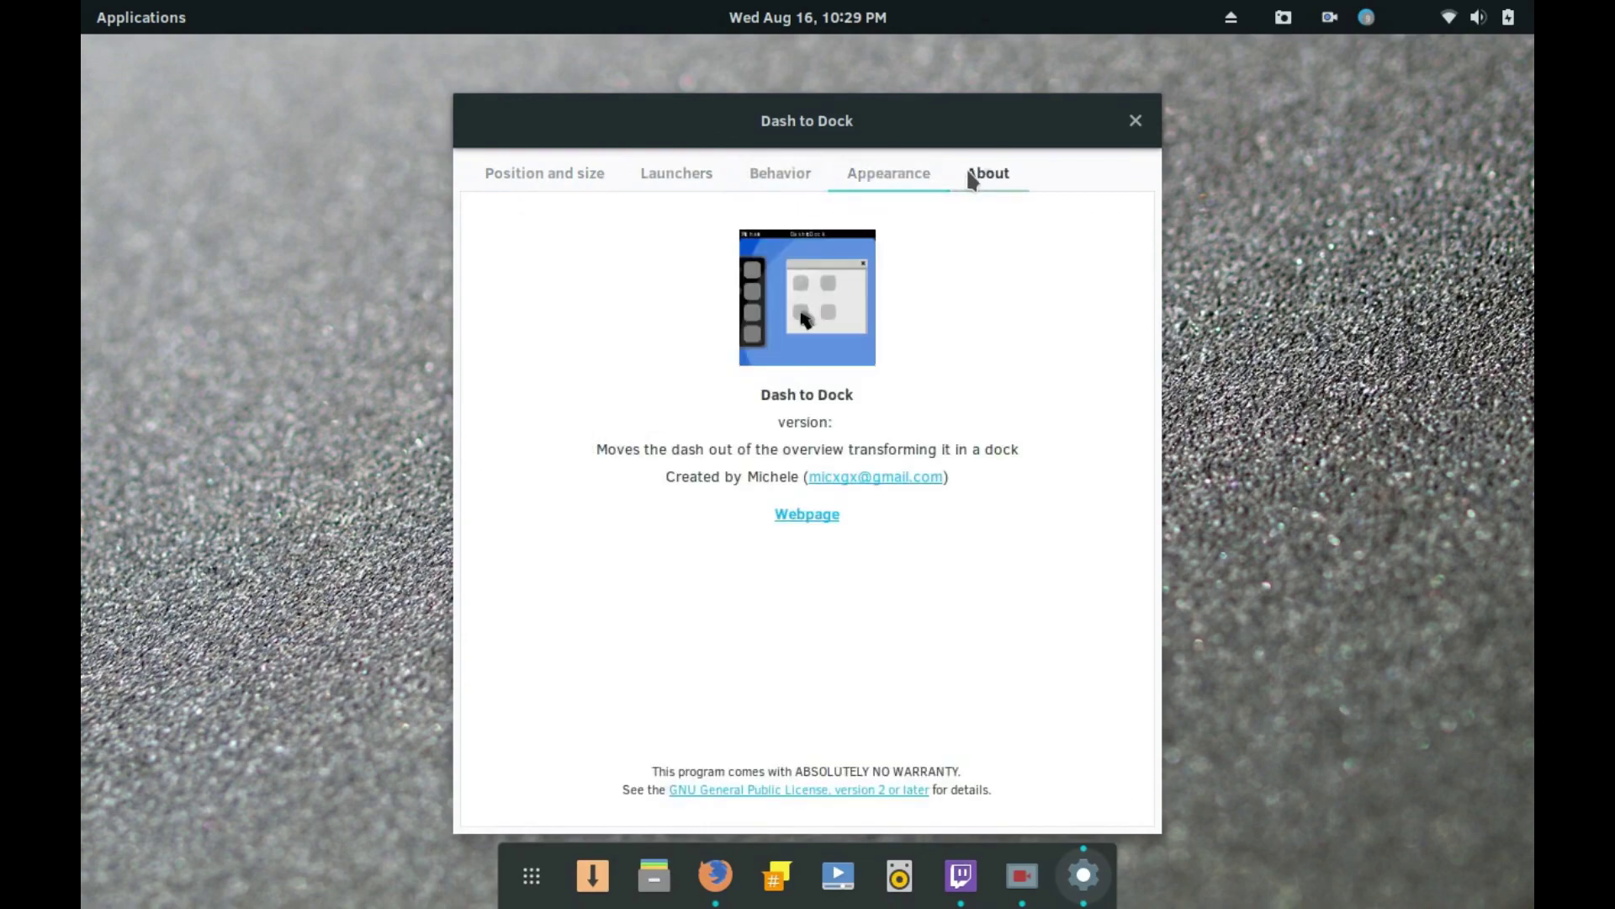
click(1132, 123)
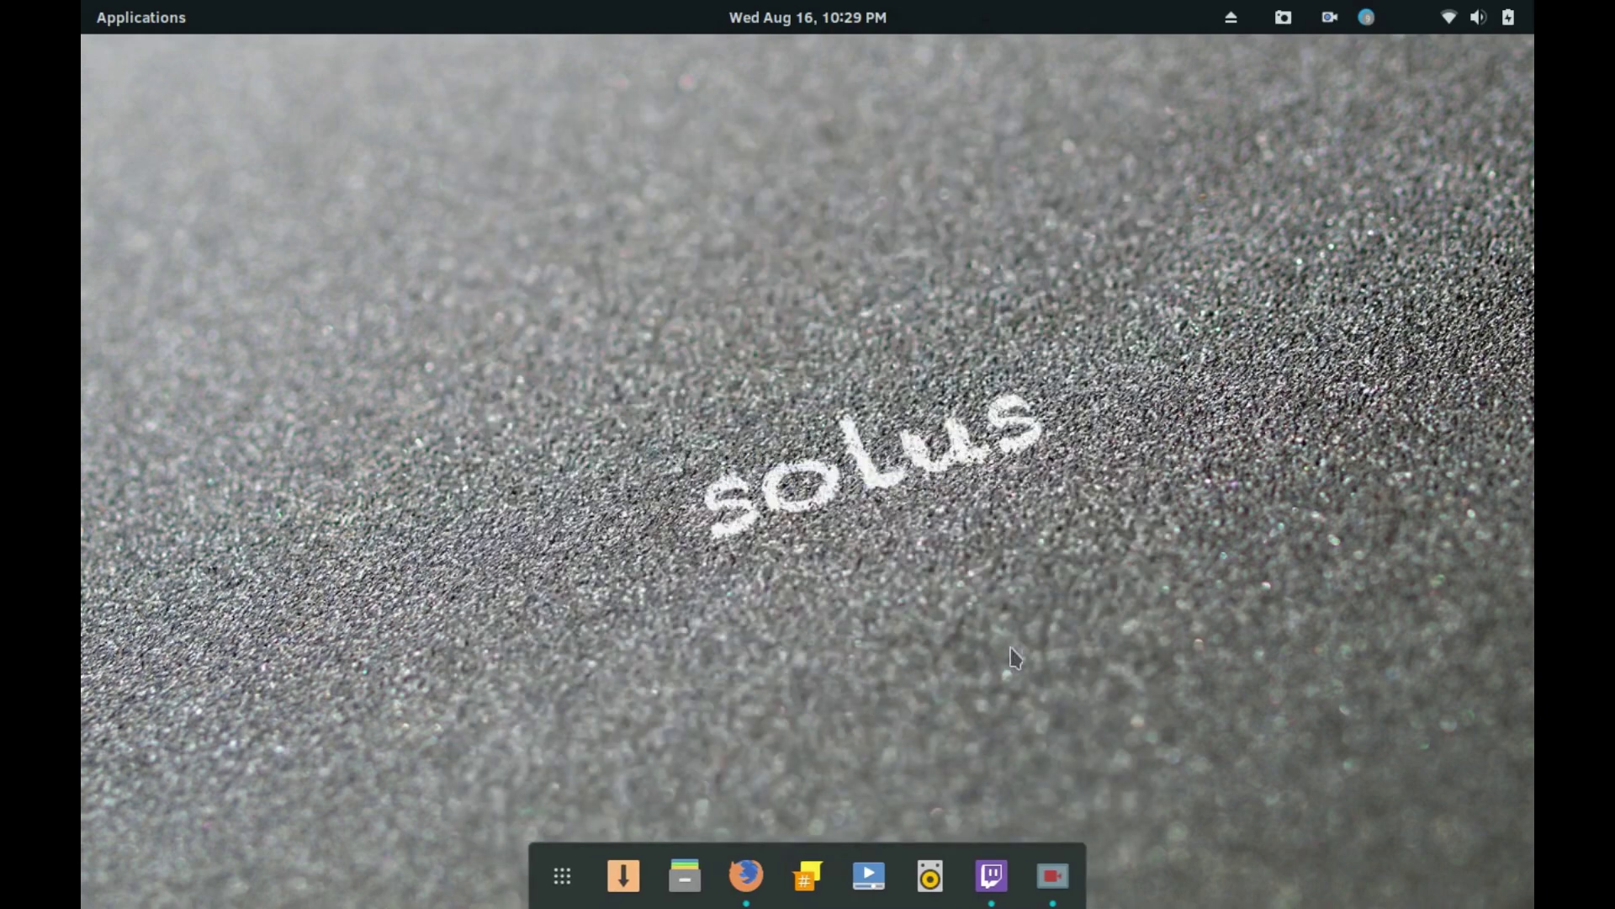
- Bring up the app grid with Super+A, go to the third page, and launch Tweak Tool
key(super+a)
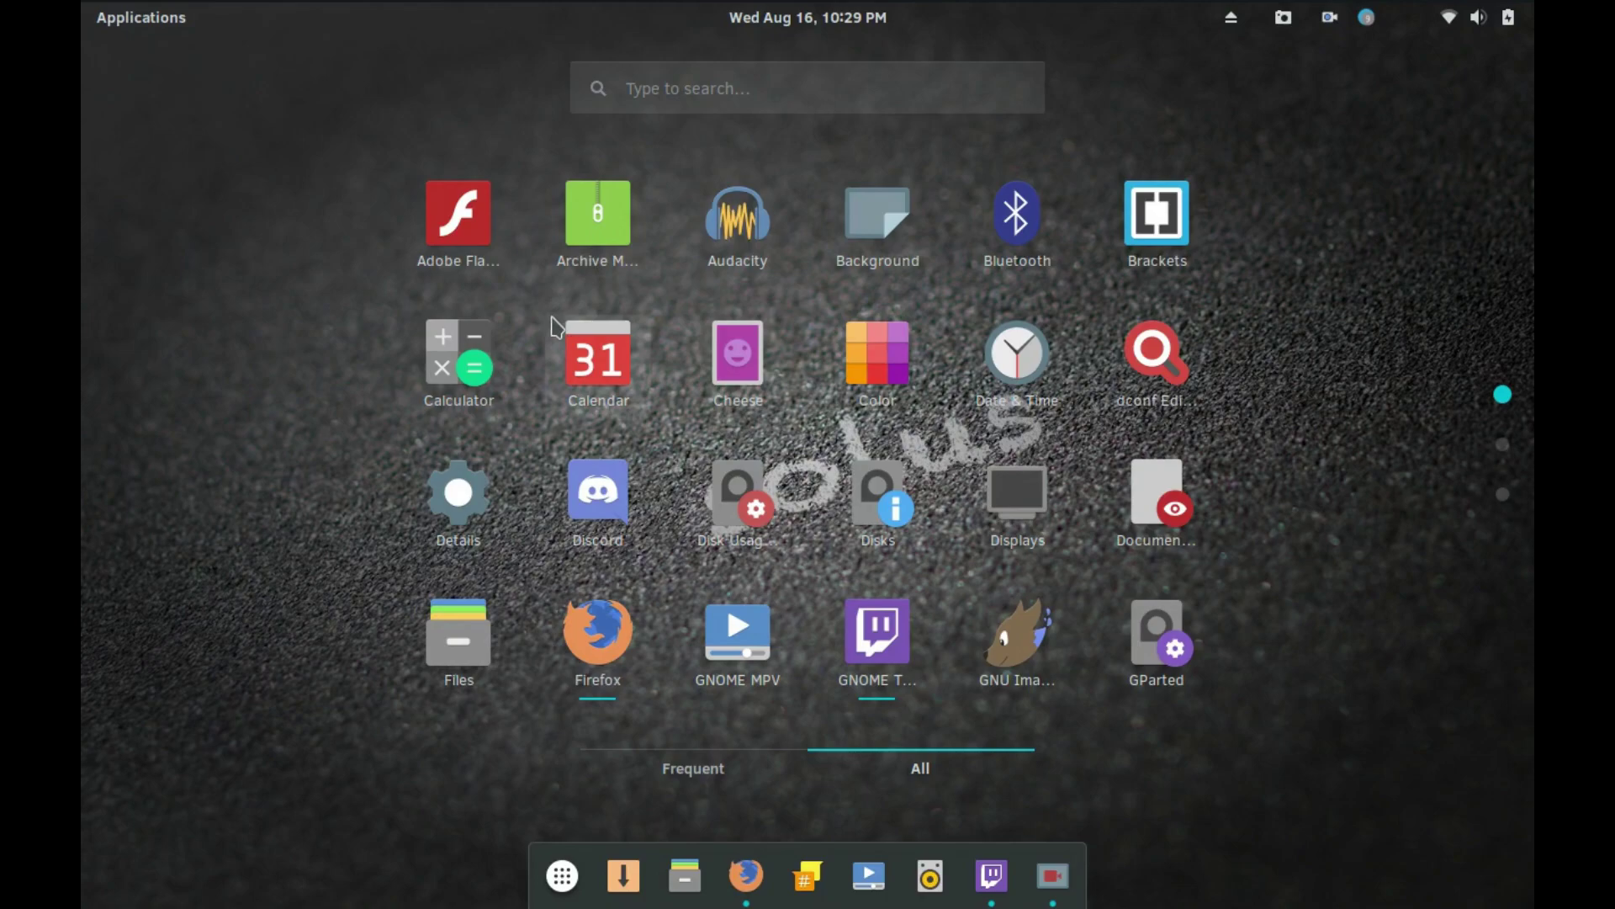
scroll(552, 330, down, 1)
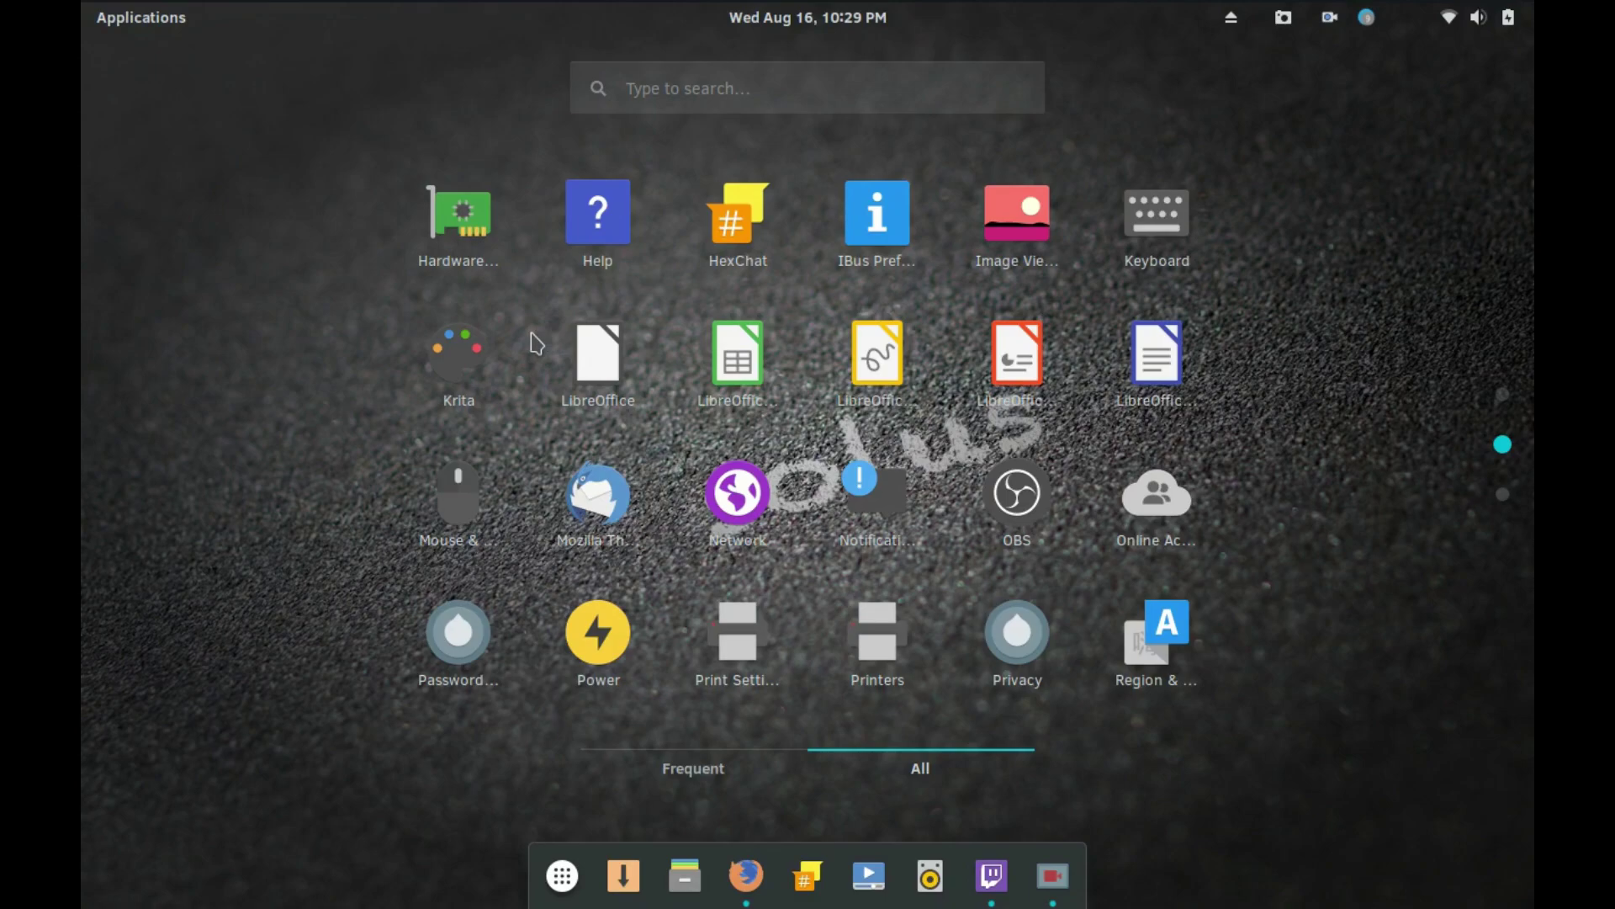
scroll(537, 344, down, 1)
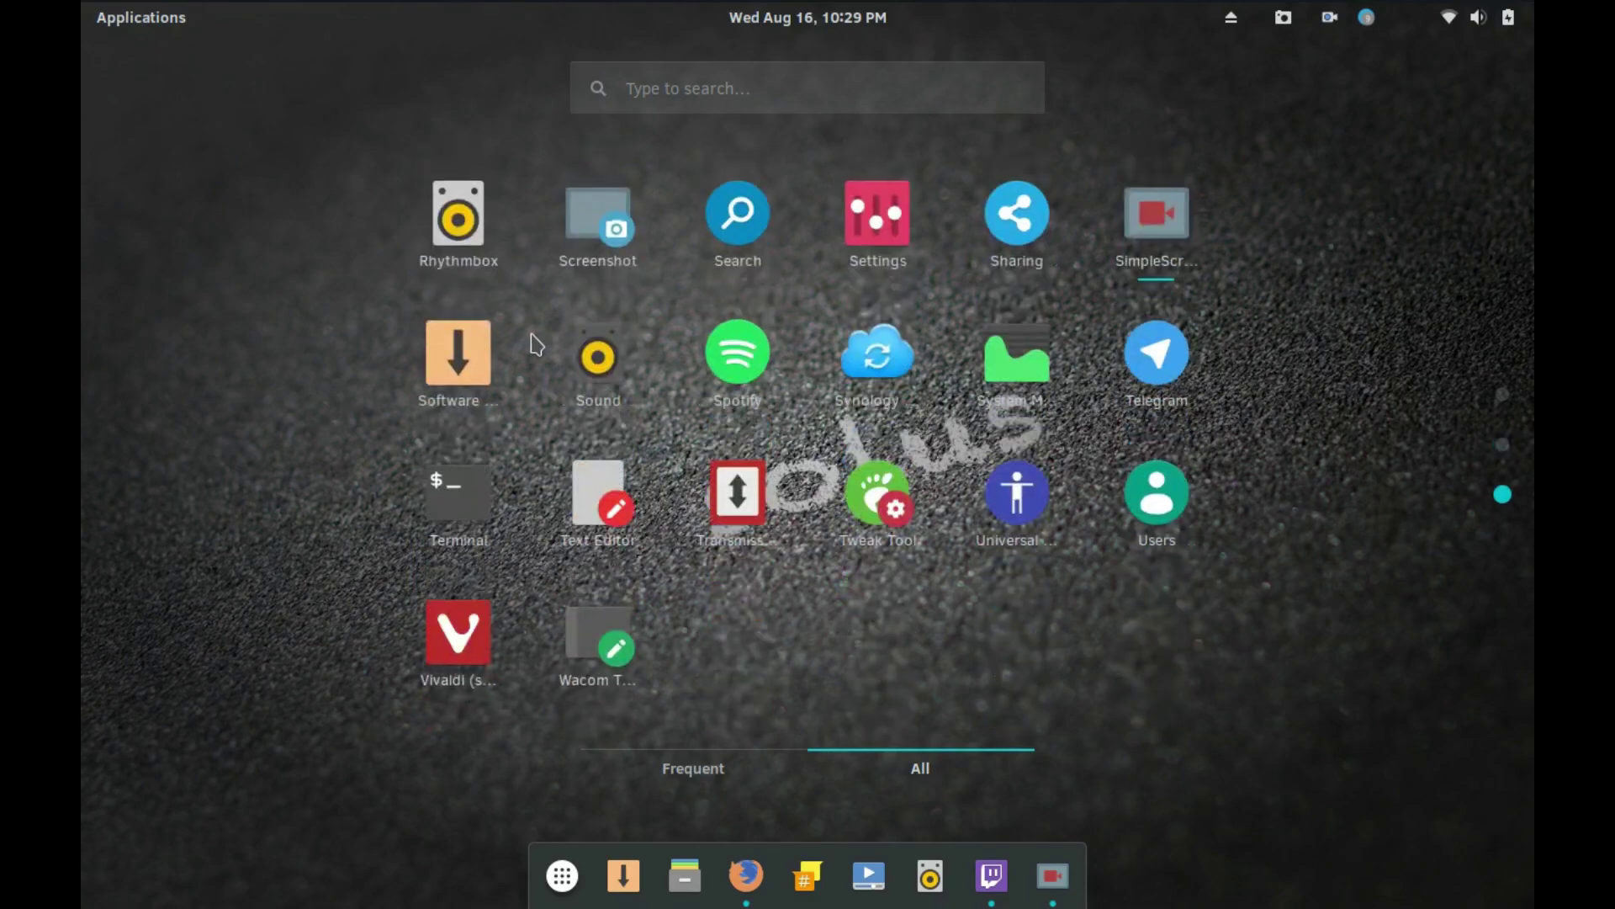
click(851, 496)
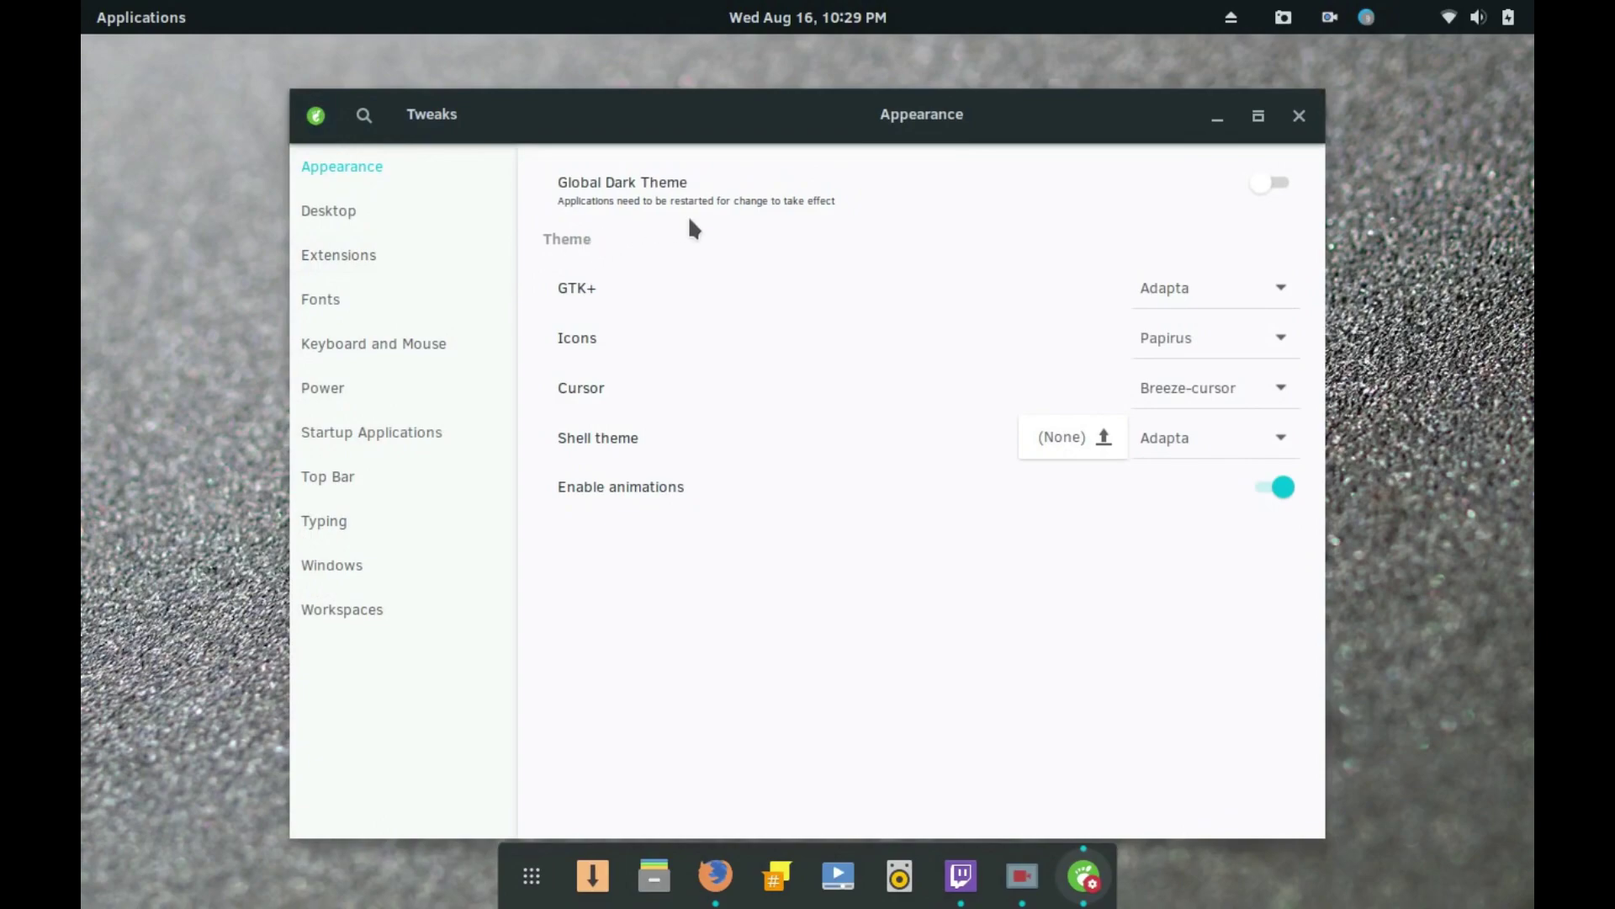
- Toggle Global Dark Theme on and back off, then turn on Icons on Desktop
click(1253, 187)
click(1279, 180)
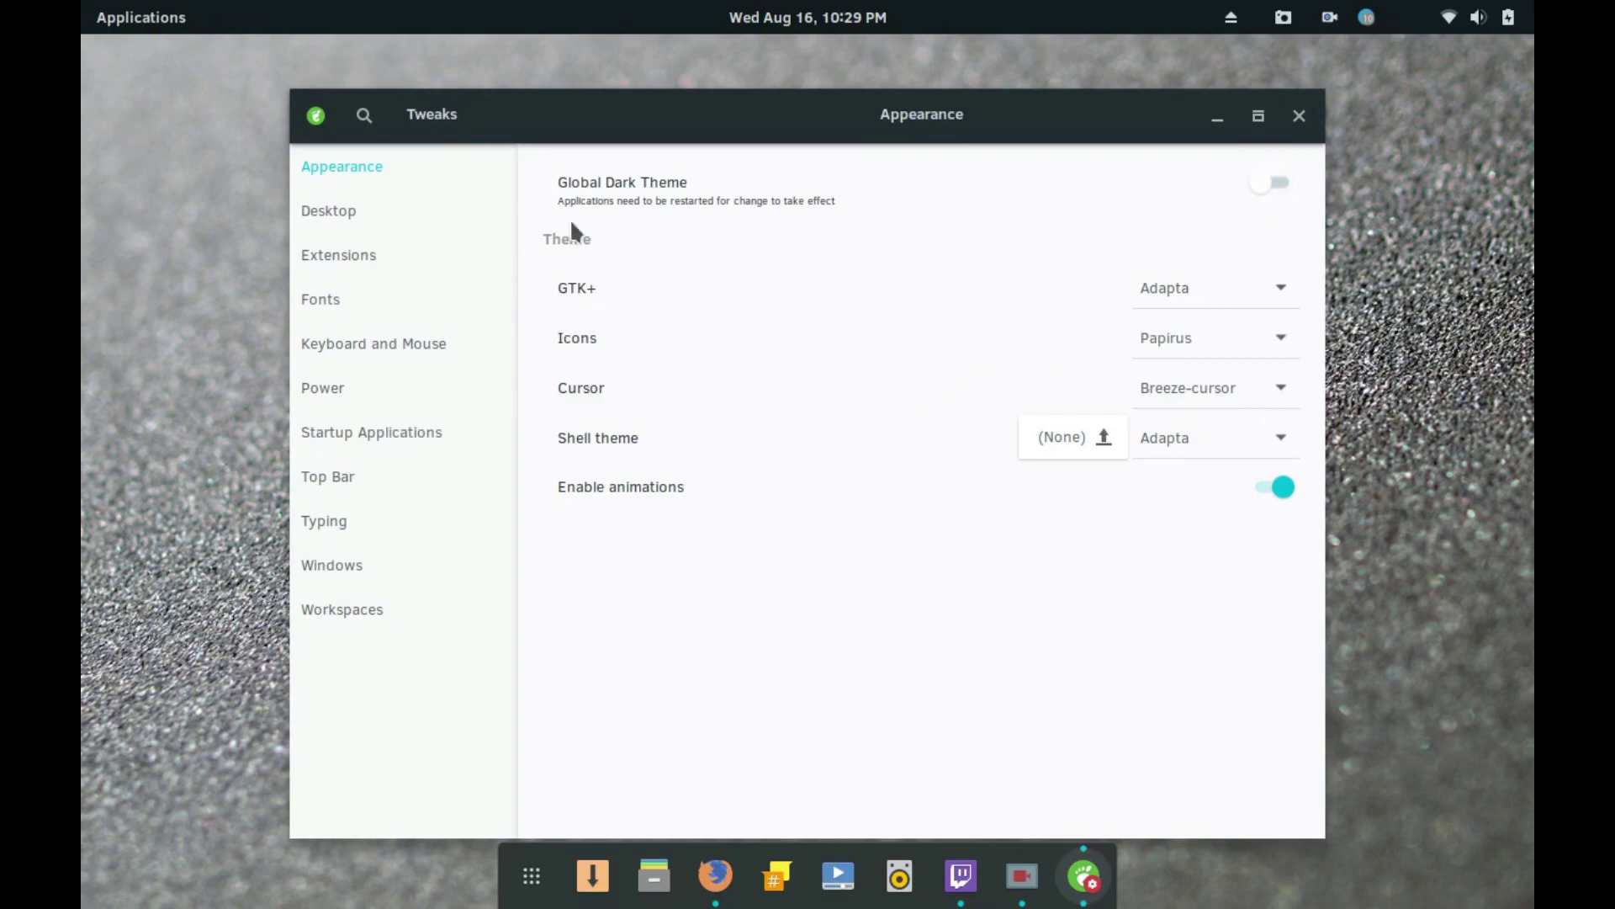
click(341, 210)
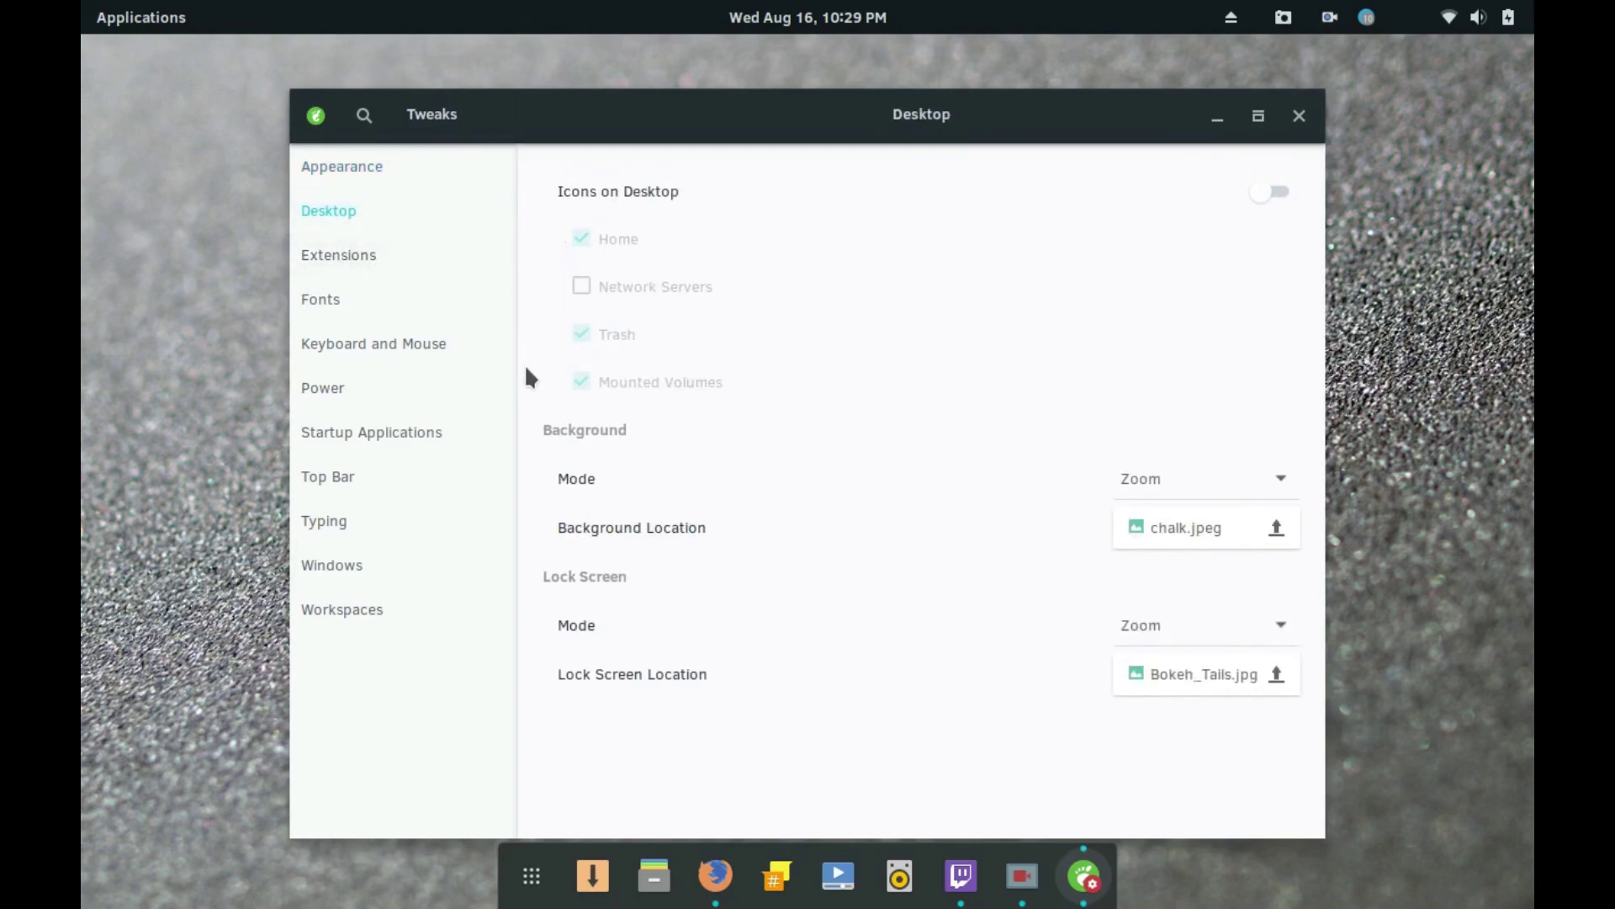
click(375, 254)
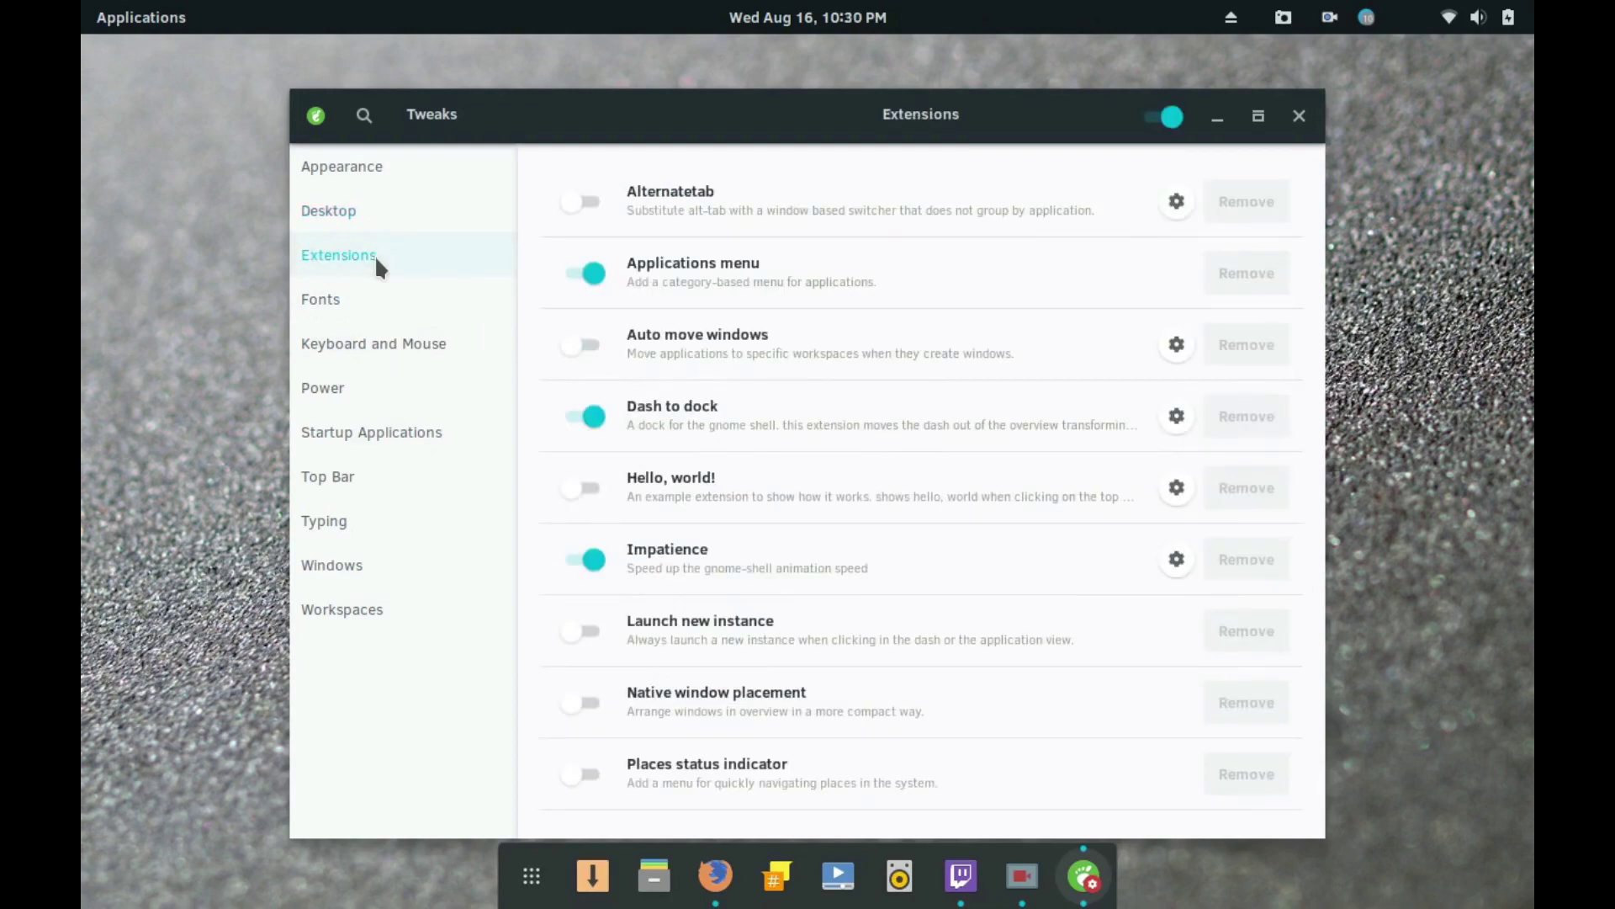
click(366, 217)
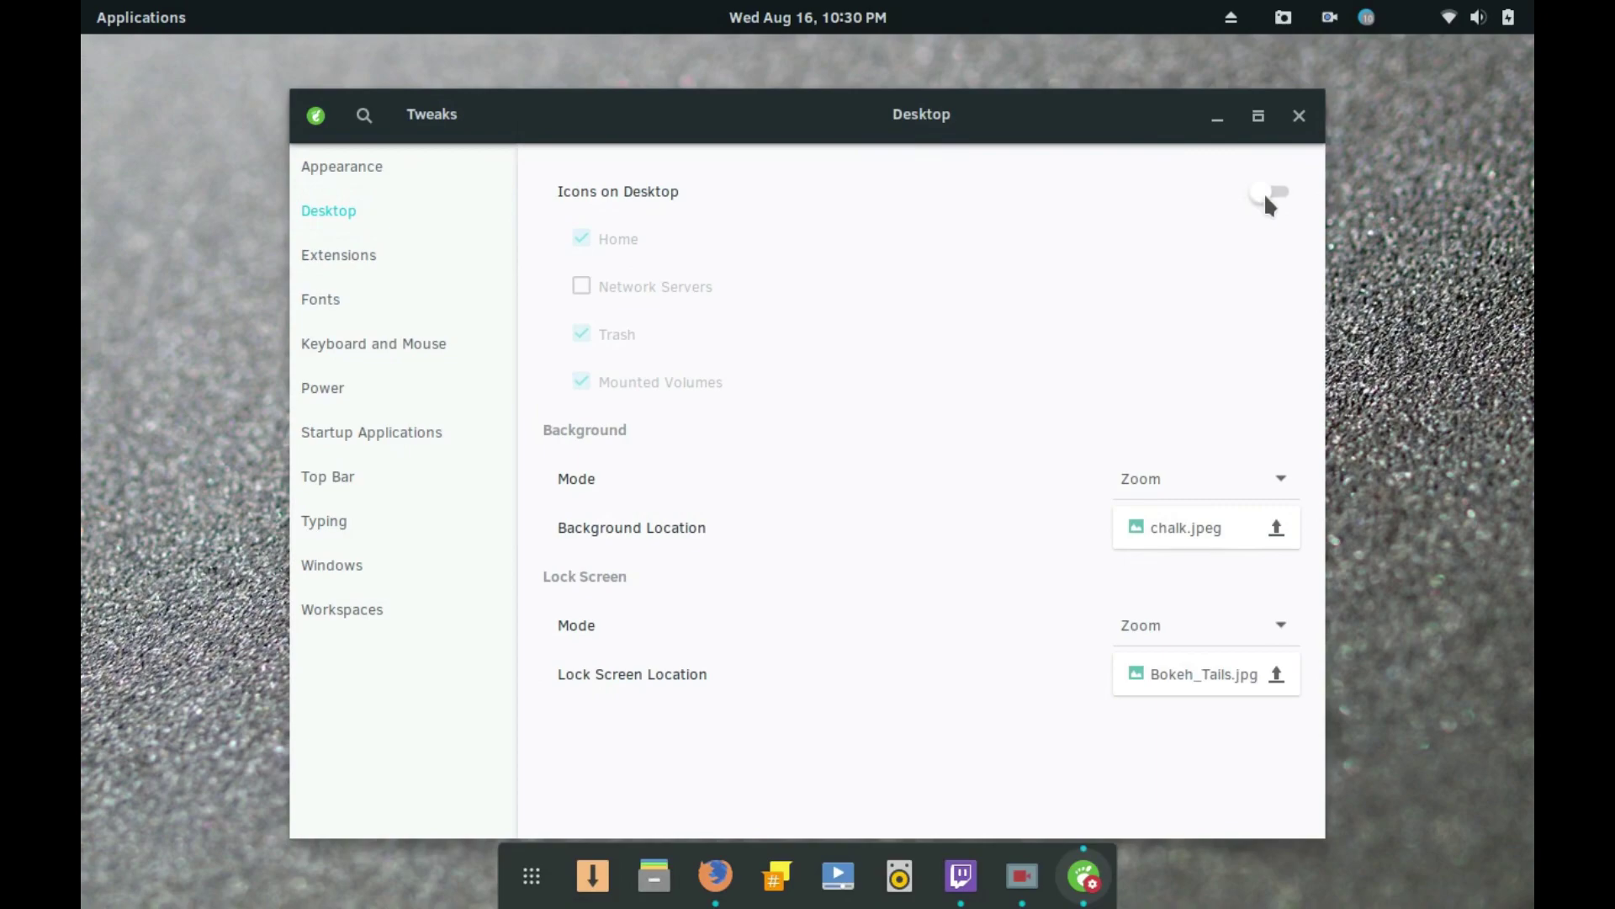
click(1270, 195)
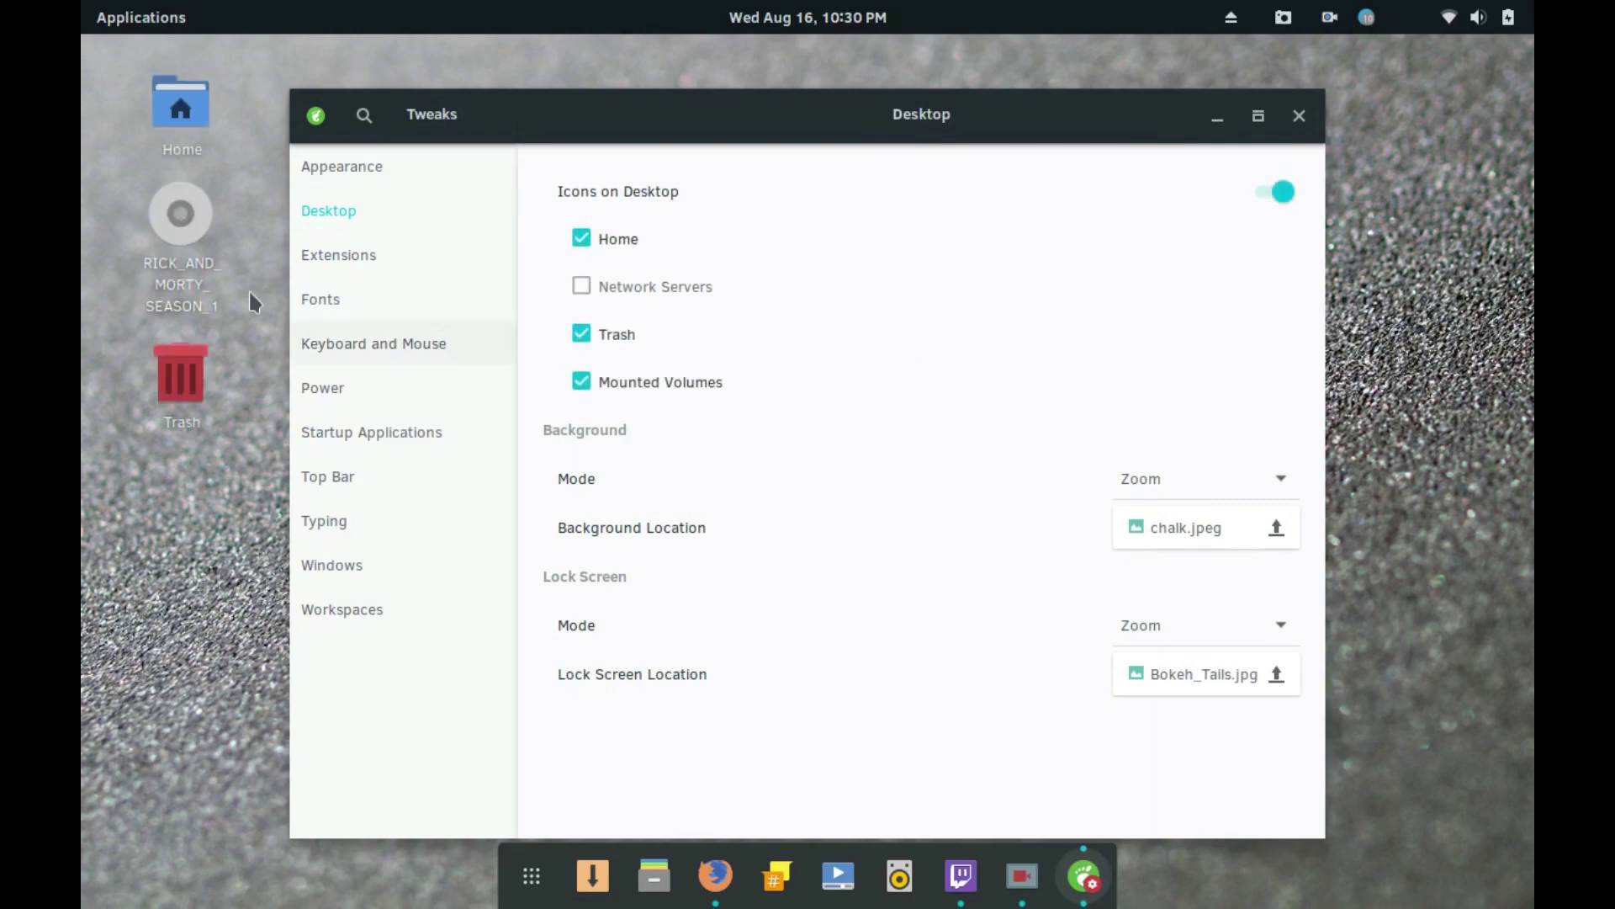
- Scroll the installed Extensions list and follow Get more extensions to extensions.gnome.org
click(334, 255)
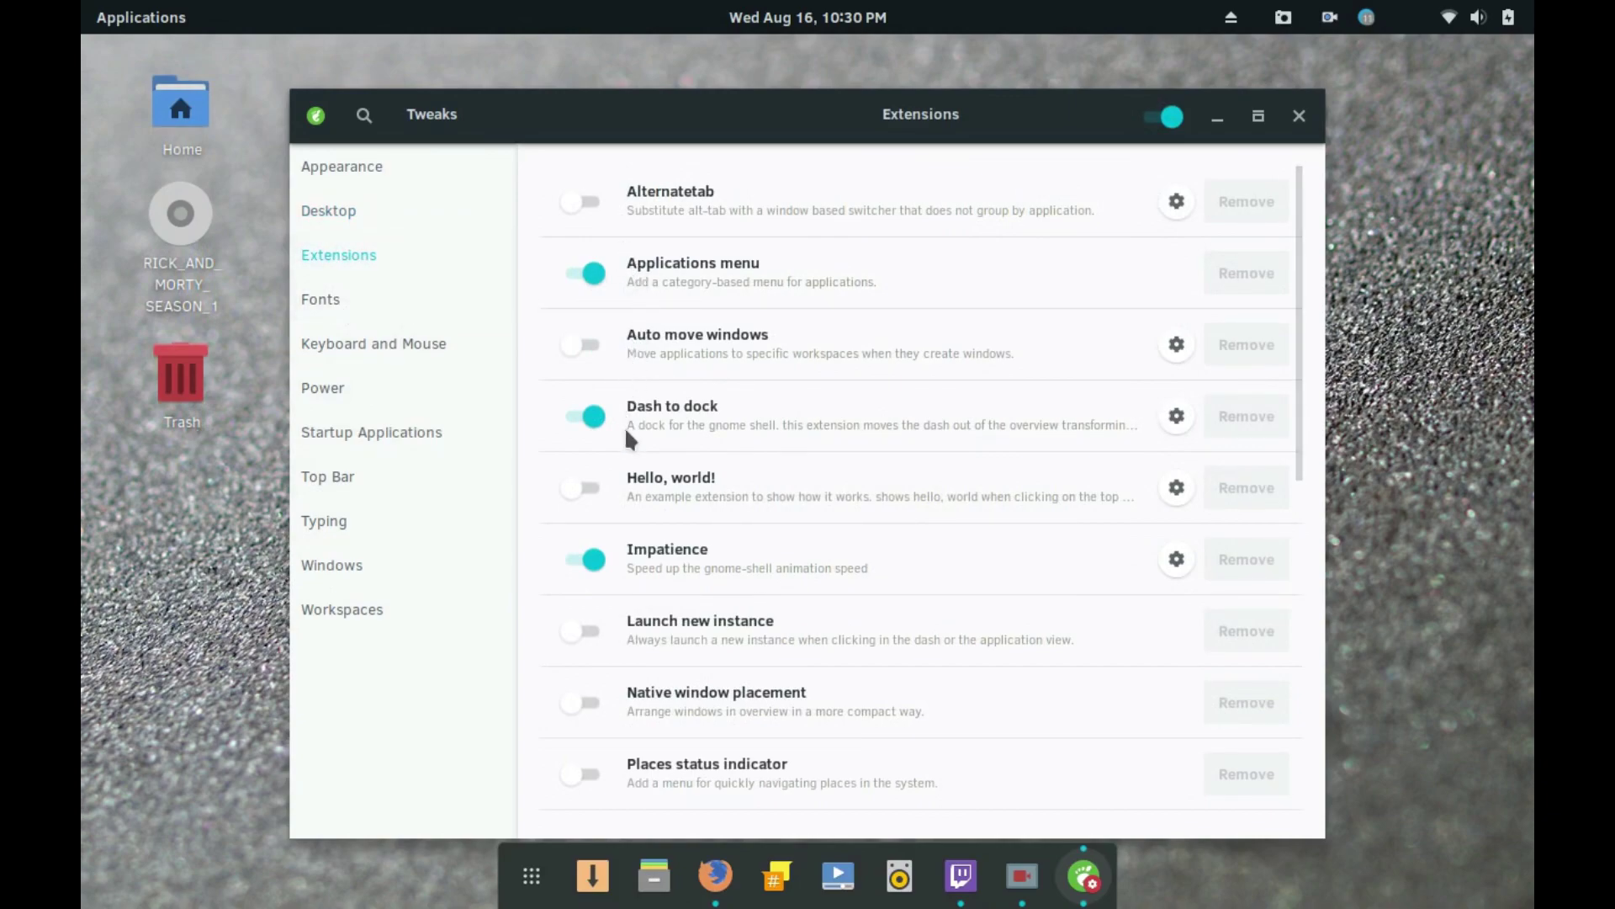
scroll(643, 480, down, 8)
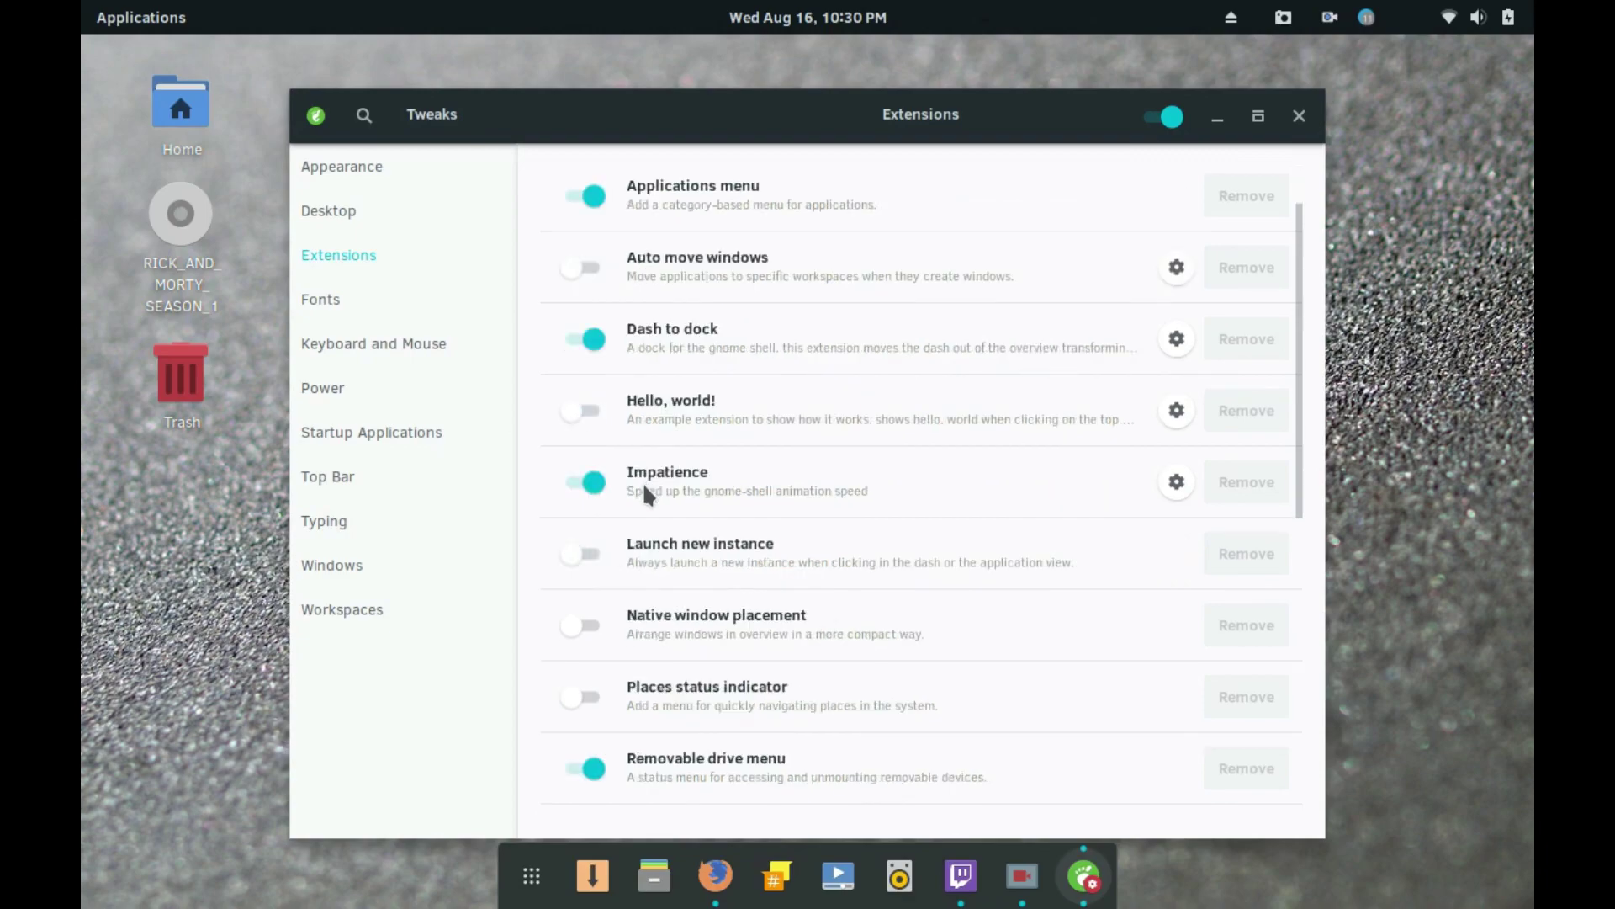
scroll(683, 545, down, 2)
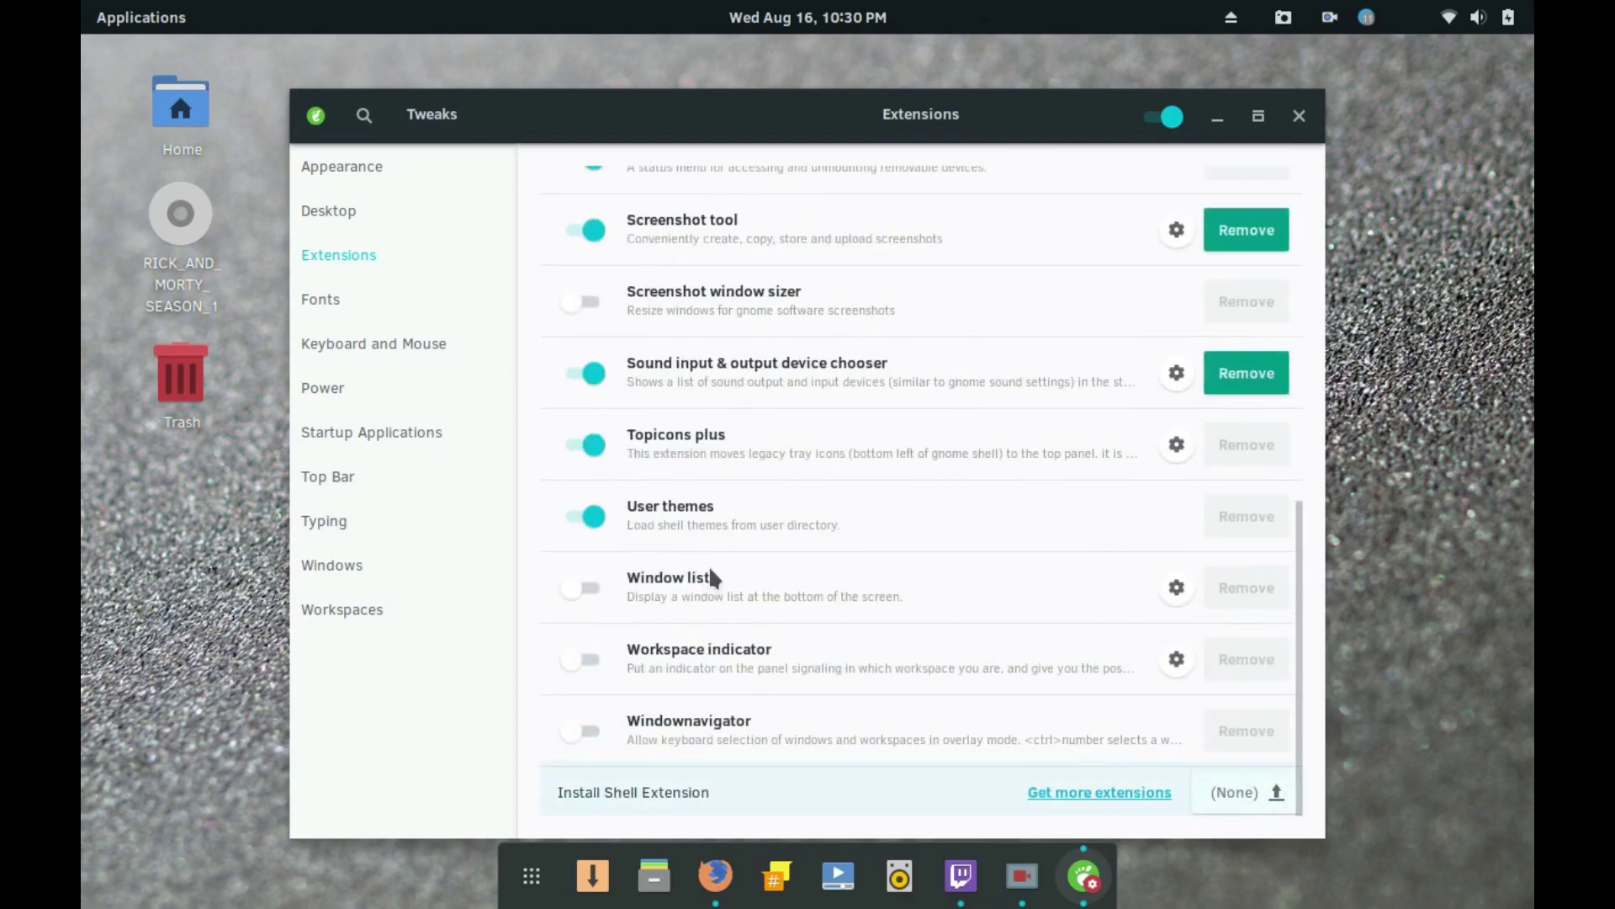
click(1046, 798)
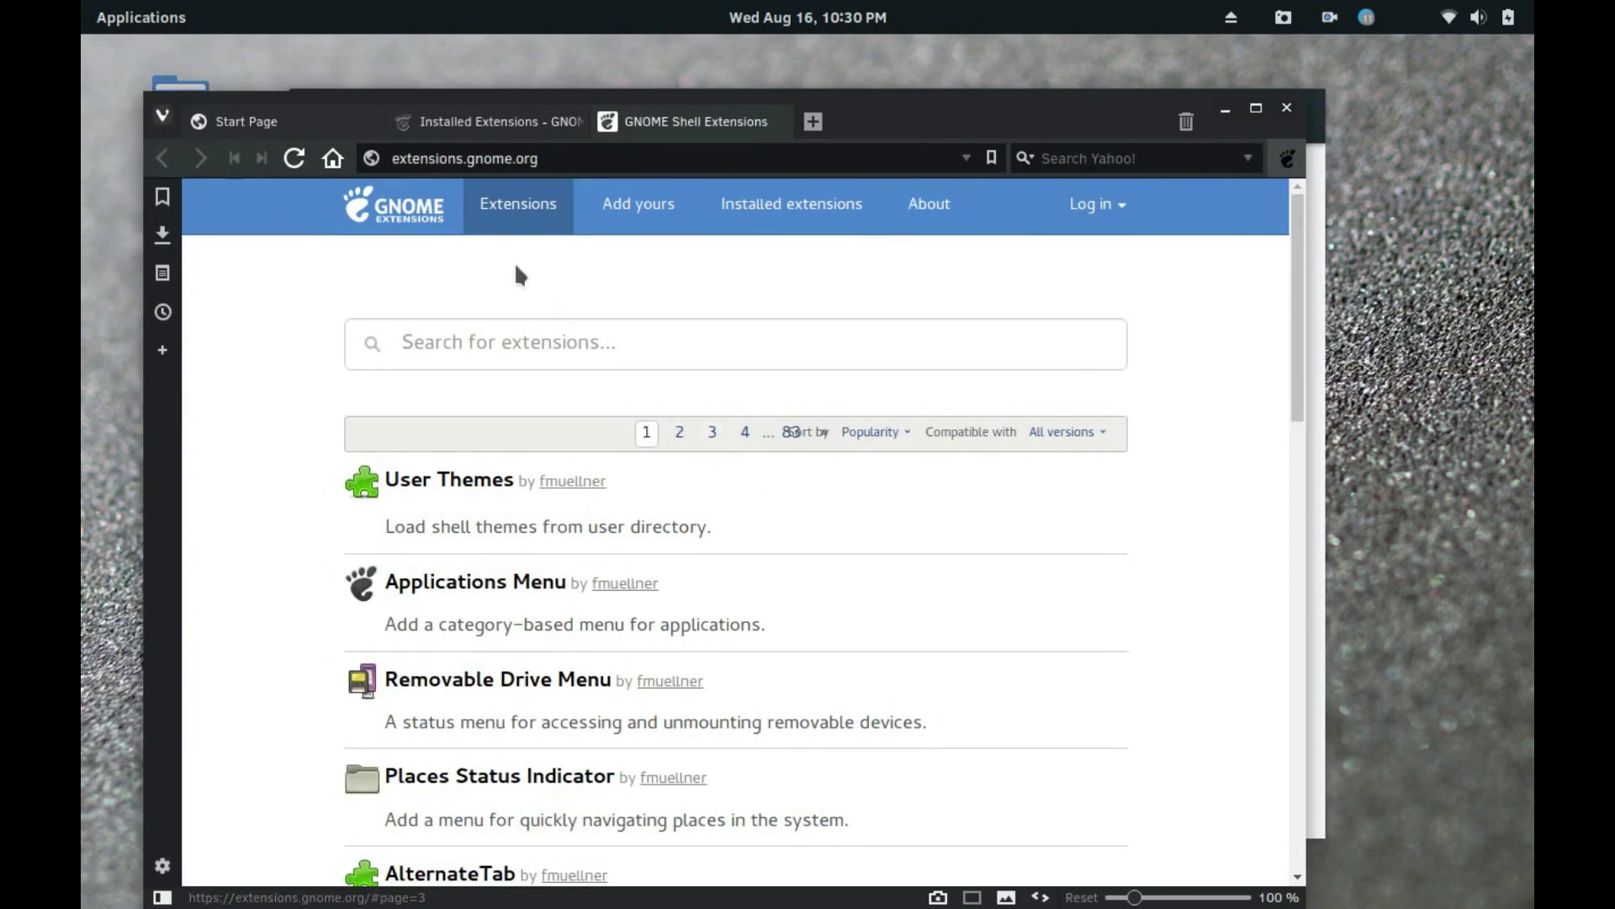
- Load page 2 of the extensions.gnome.org listing and scroll down to Top Panel Workspace Scroll
scroll(325, 362, down, 3)
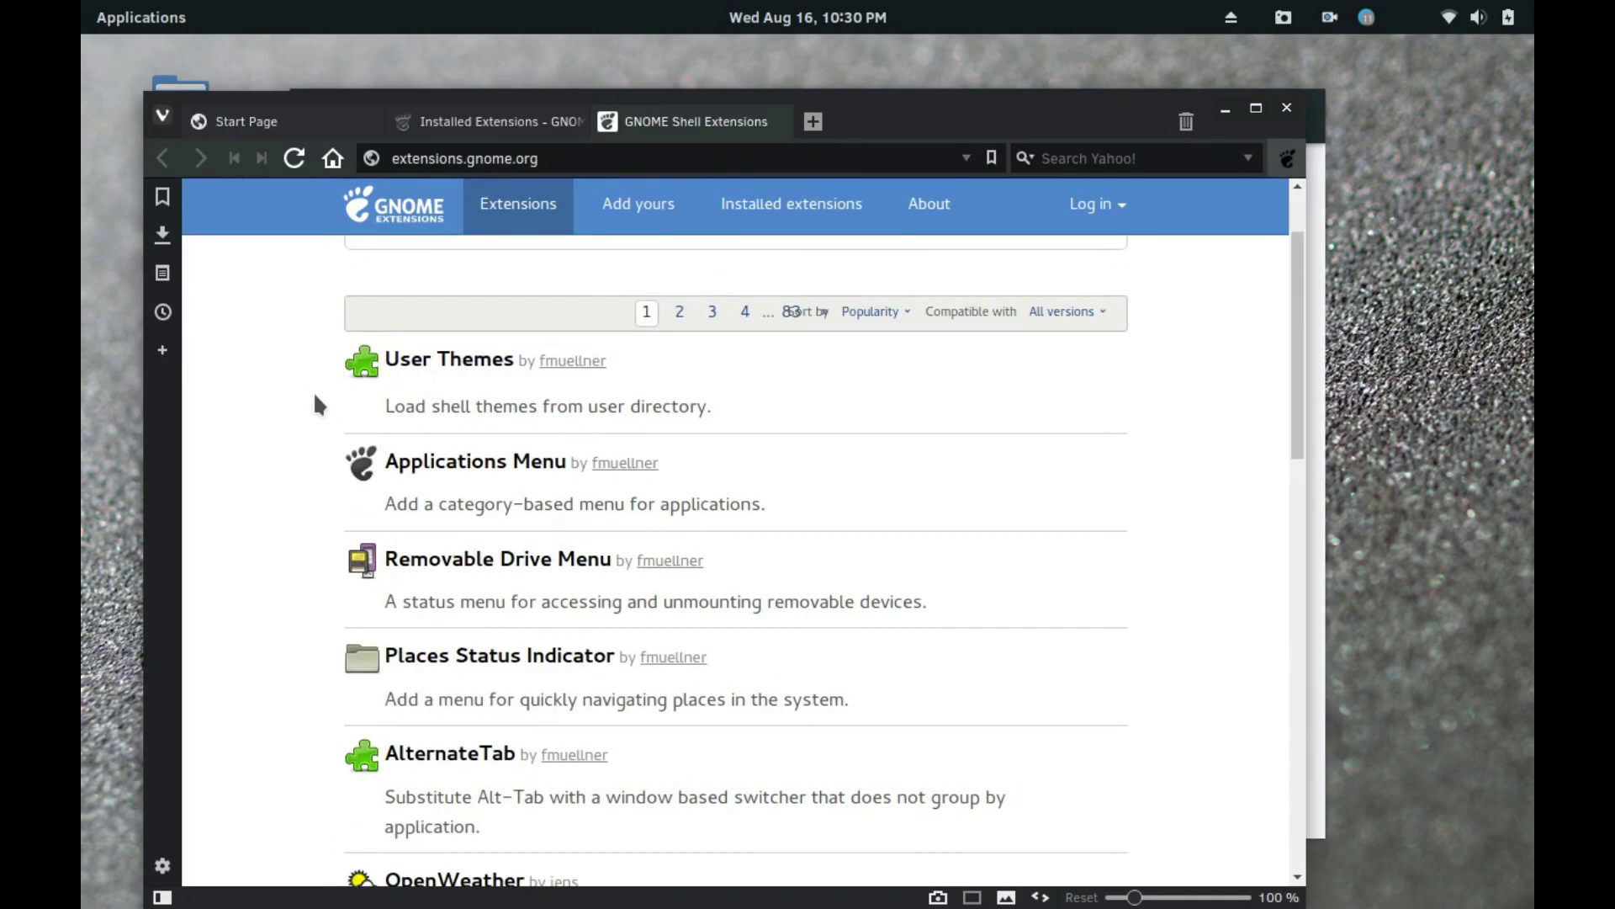
scroll(316, 397, down, 7)
scroll(314, 394, down, 12)
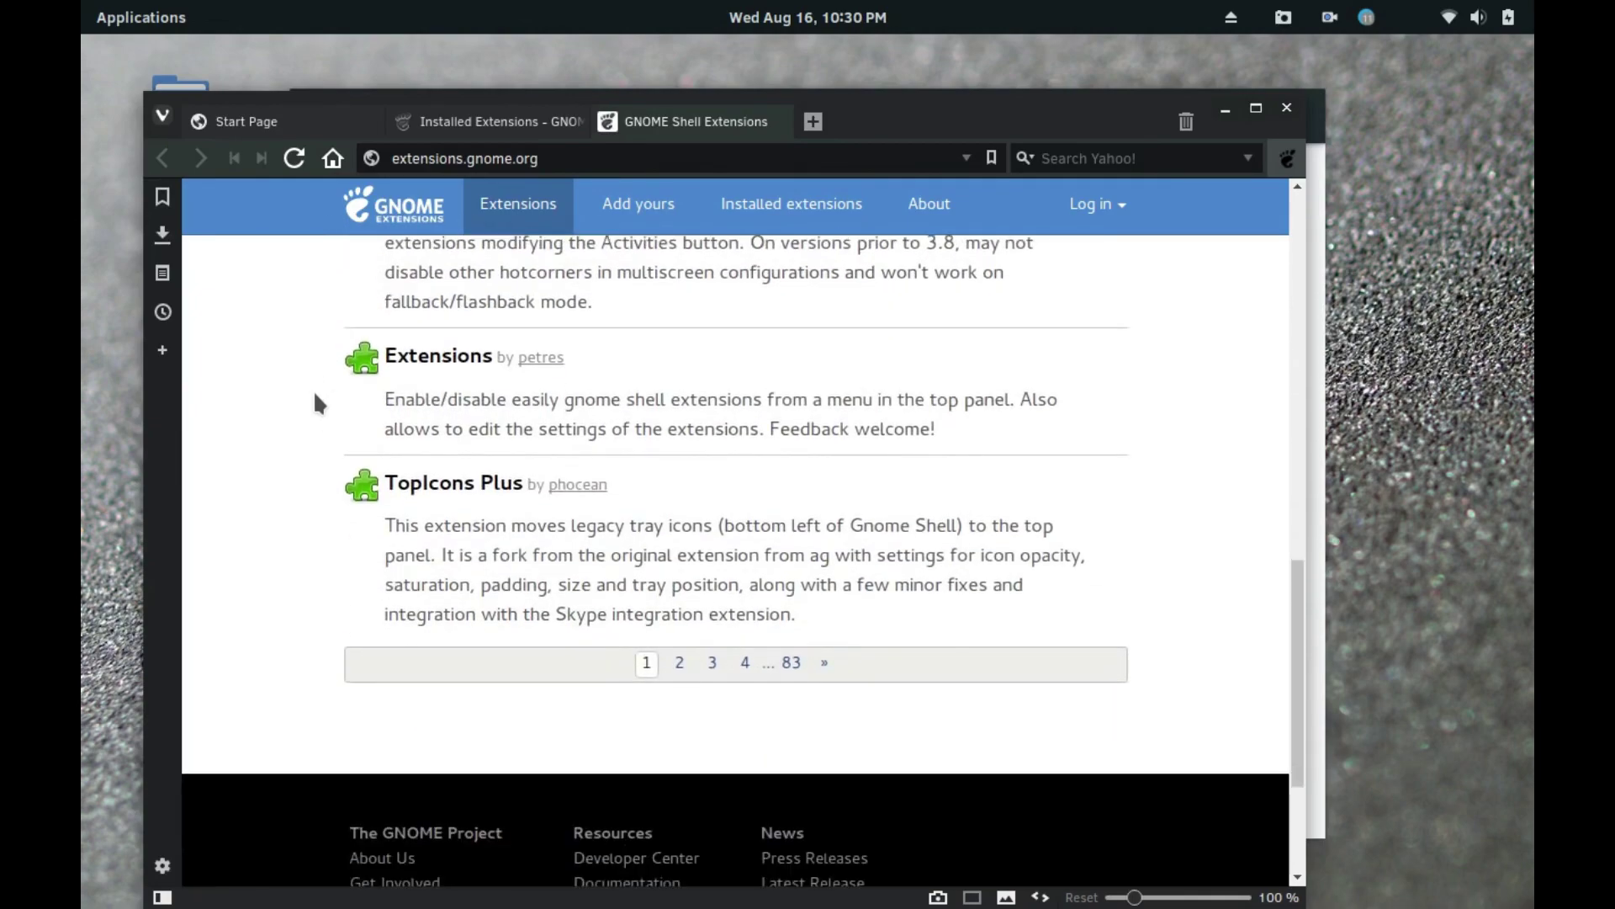
click(679, 662)
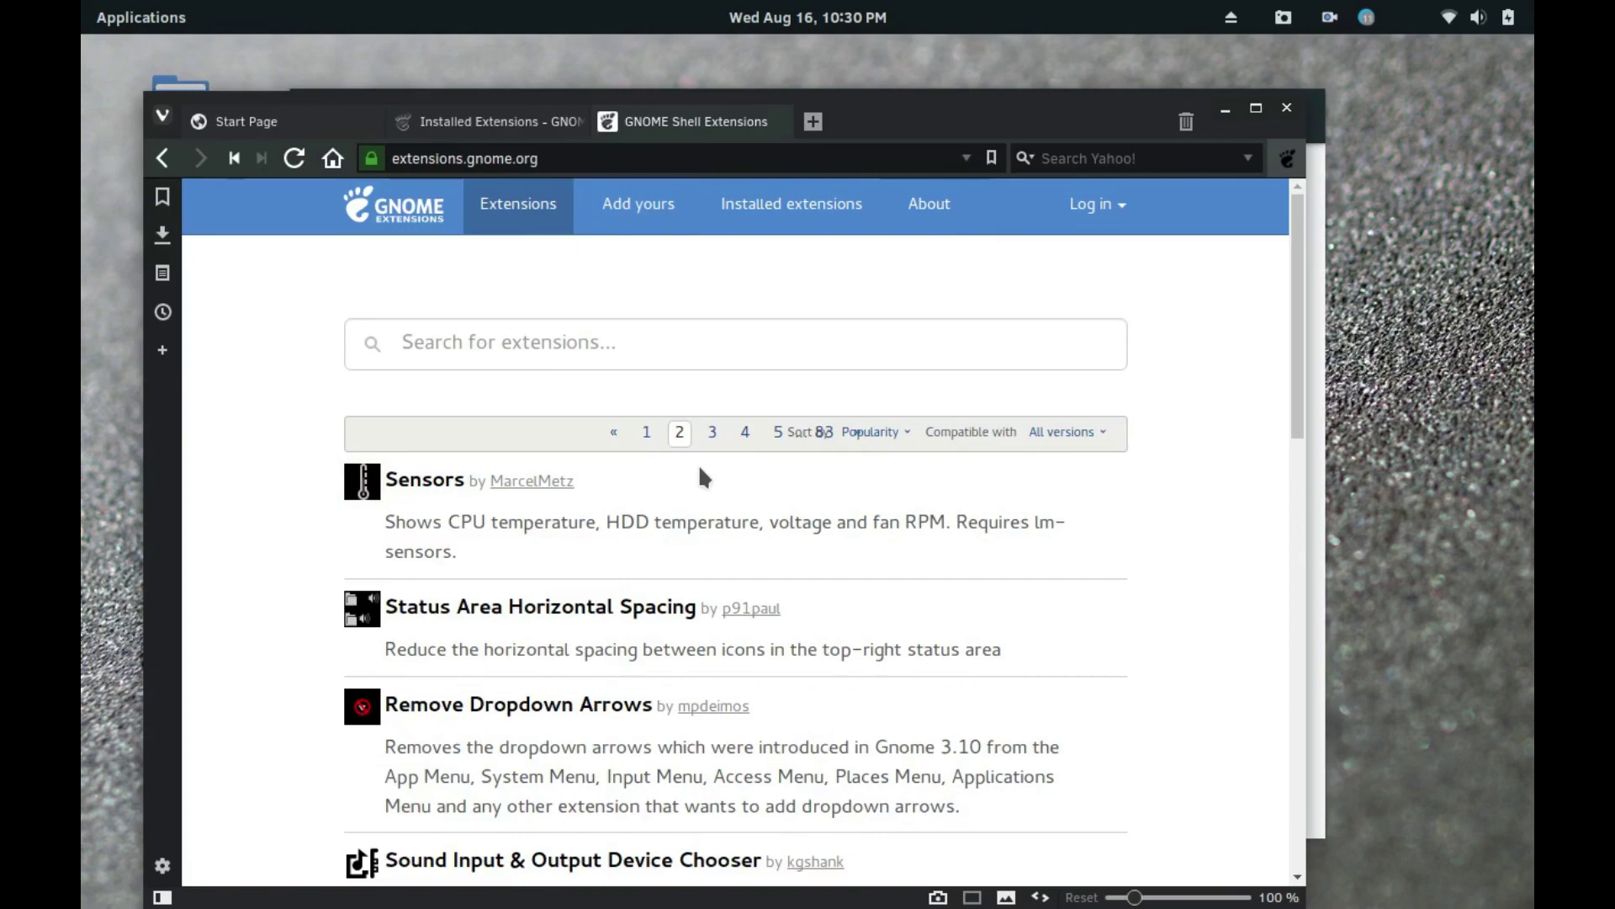
scroll(705, 478, down, 4)
scroll(696, 467, down, 6)
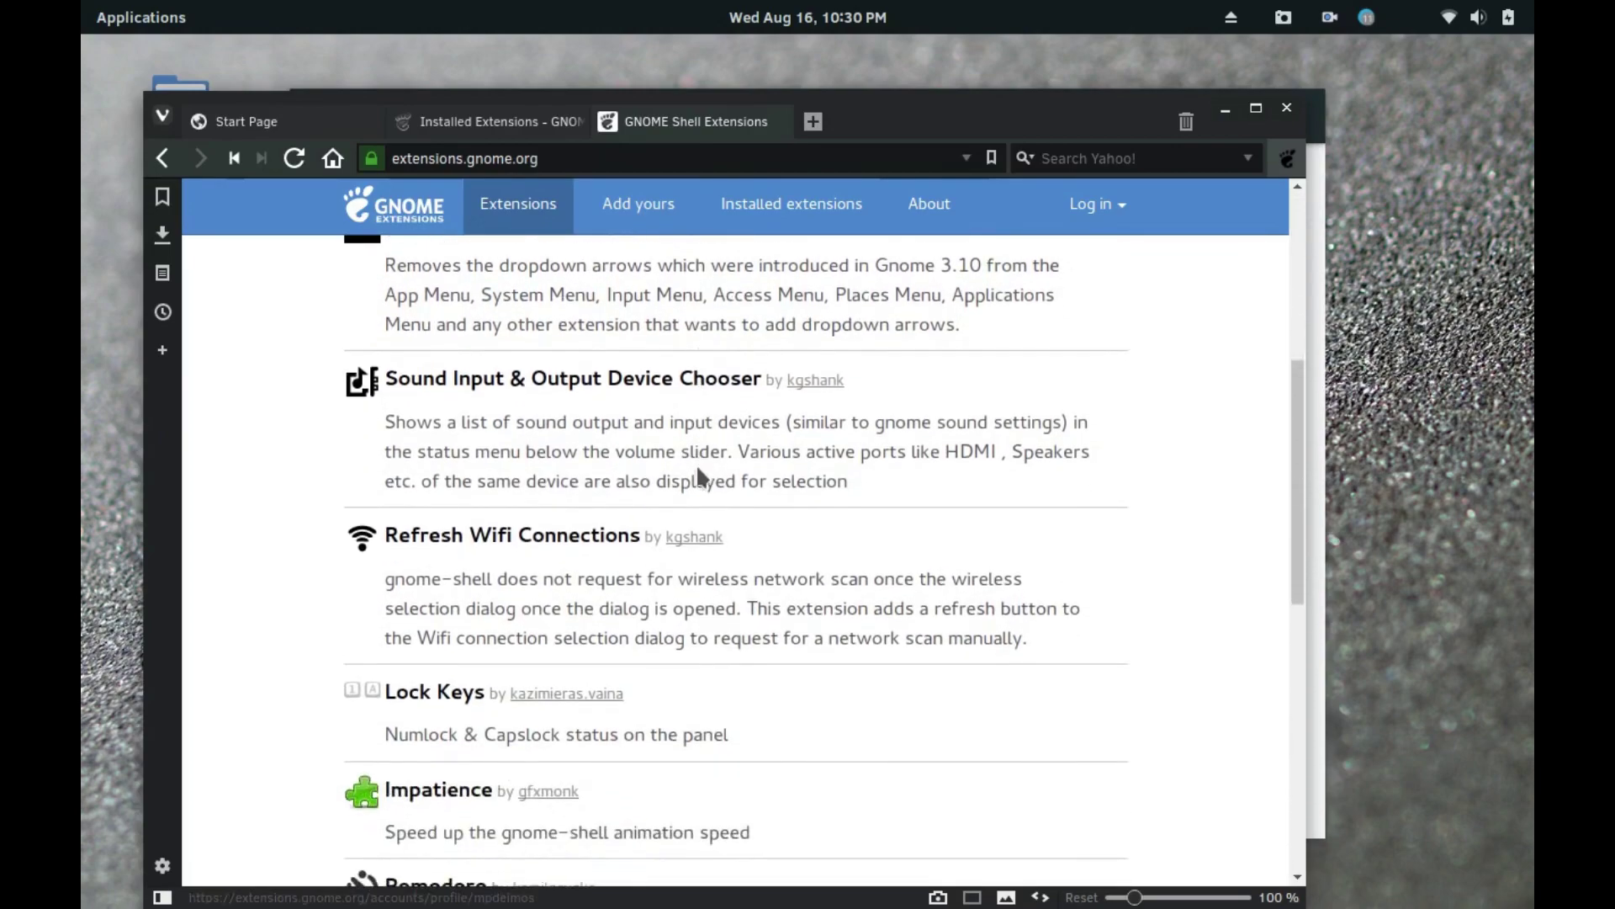
scroll(697, 466, down, 2)
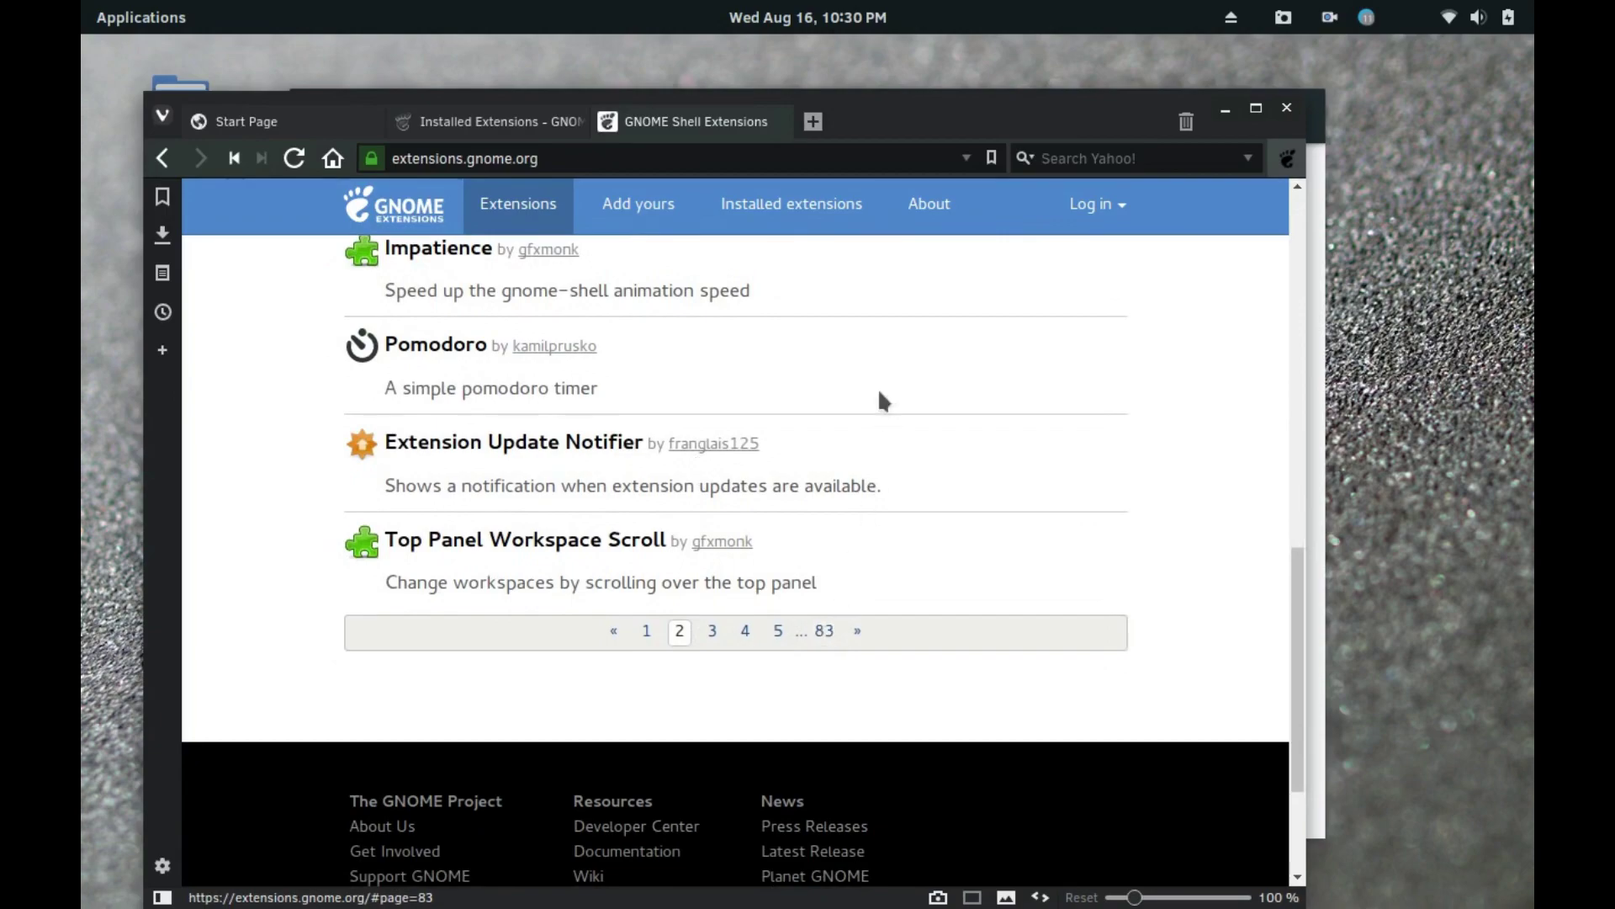
- Close Vivaldi, view the Workspaces page in Tweaks, then close Tweaks
click(1286, 109)
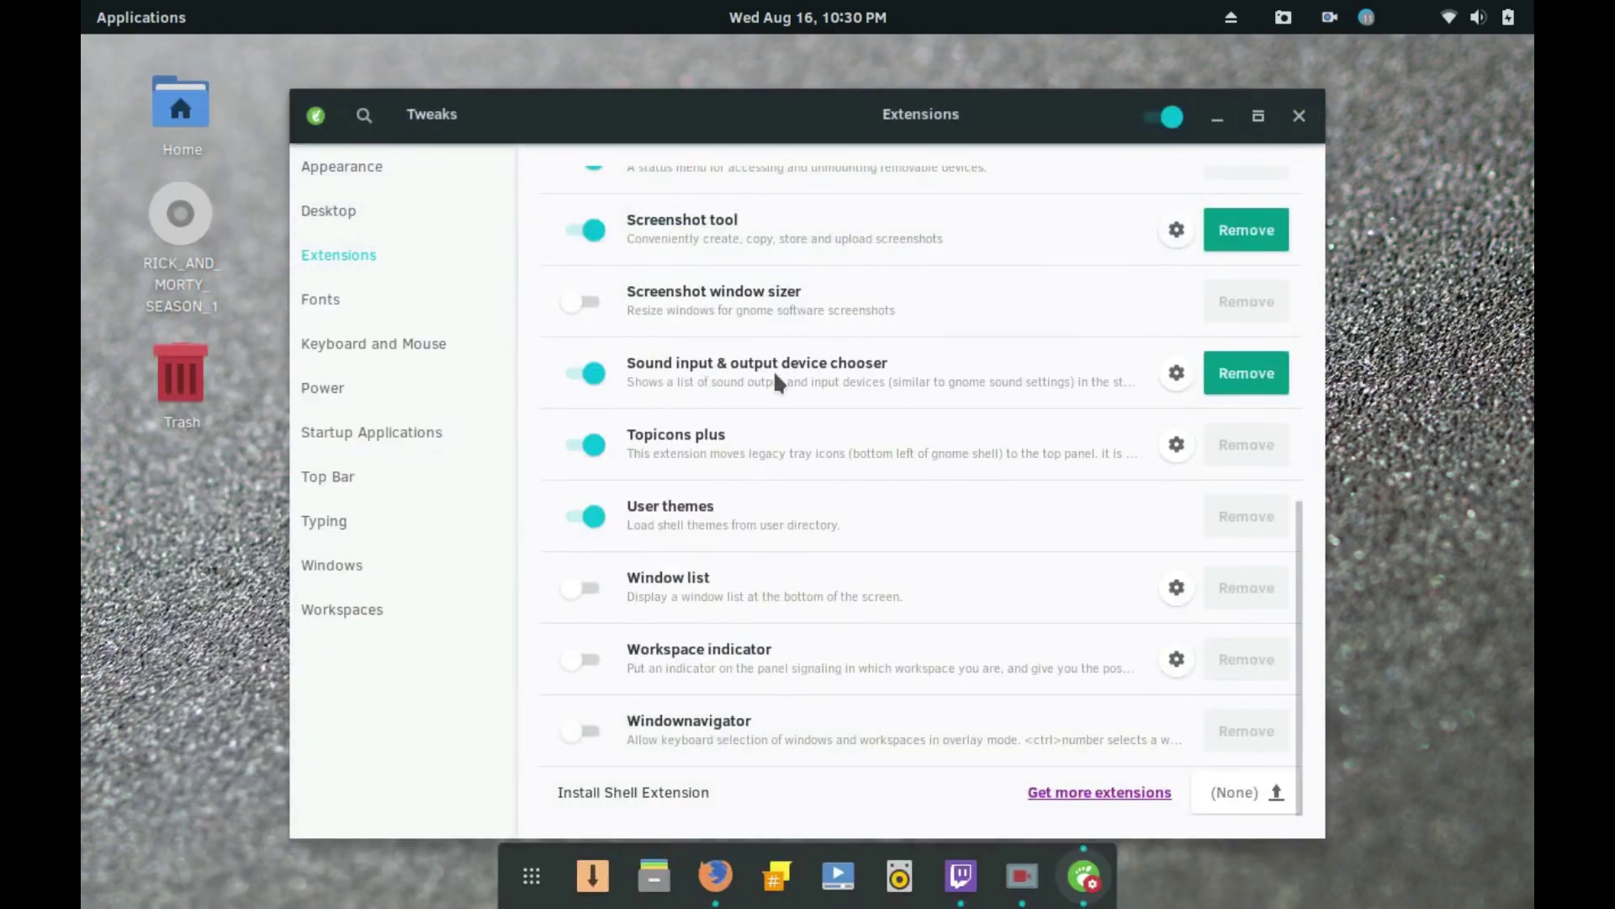
click(345, 618)
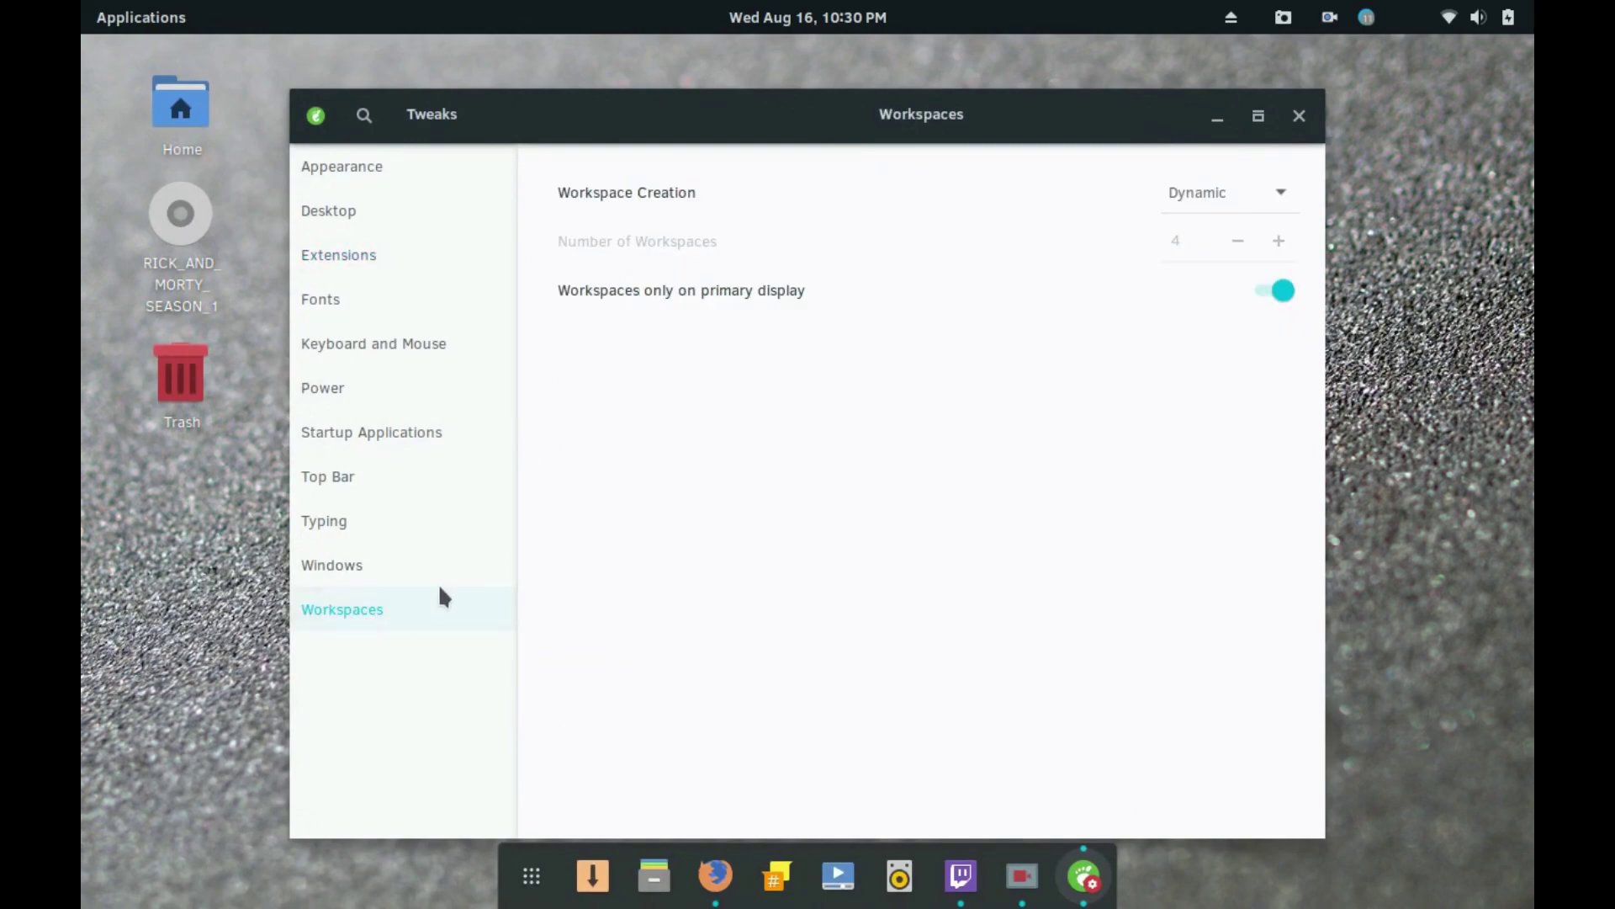
click(1301, 116)
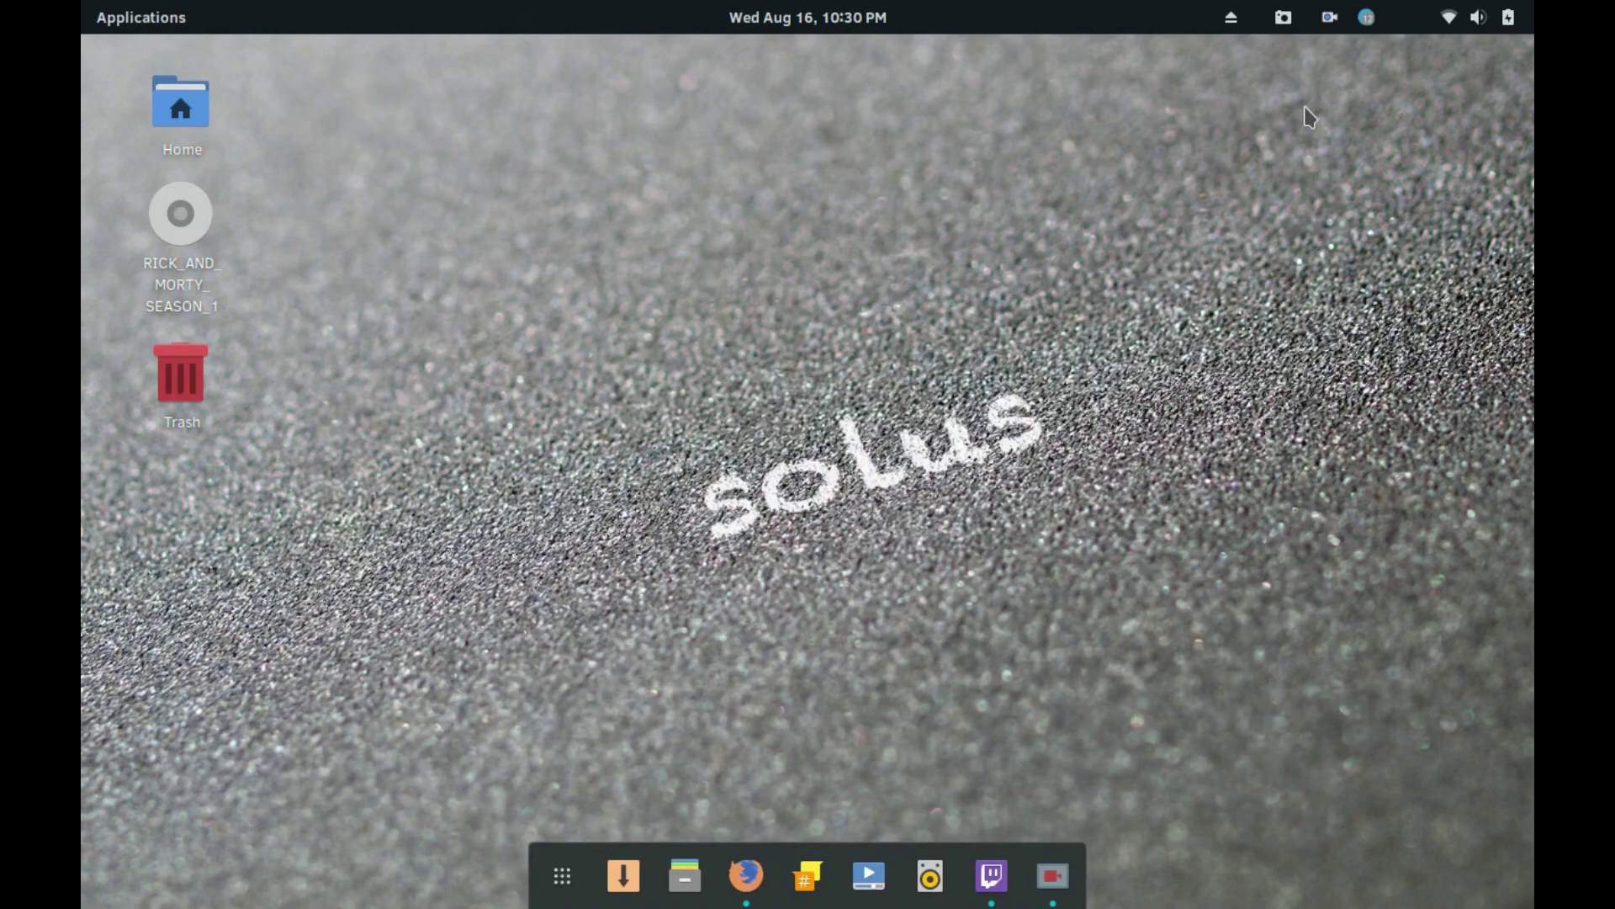
- Open and dismiss the Applications menu and the notifications and calendar panel
click(145, 25)
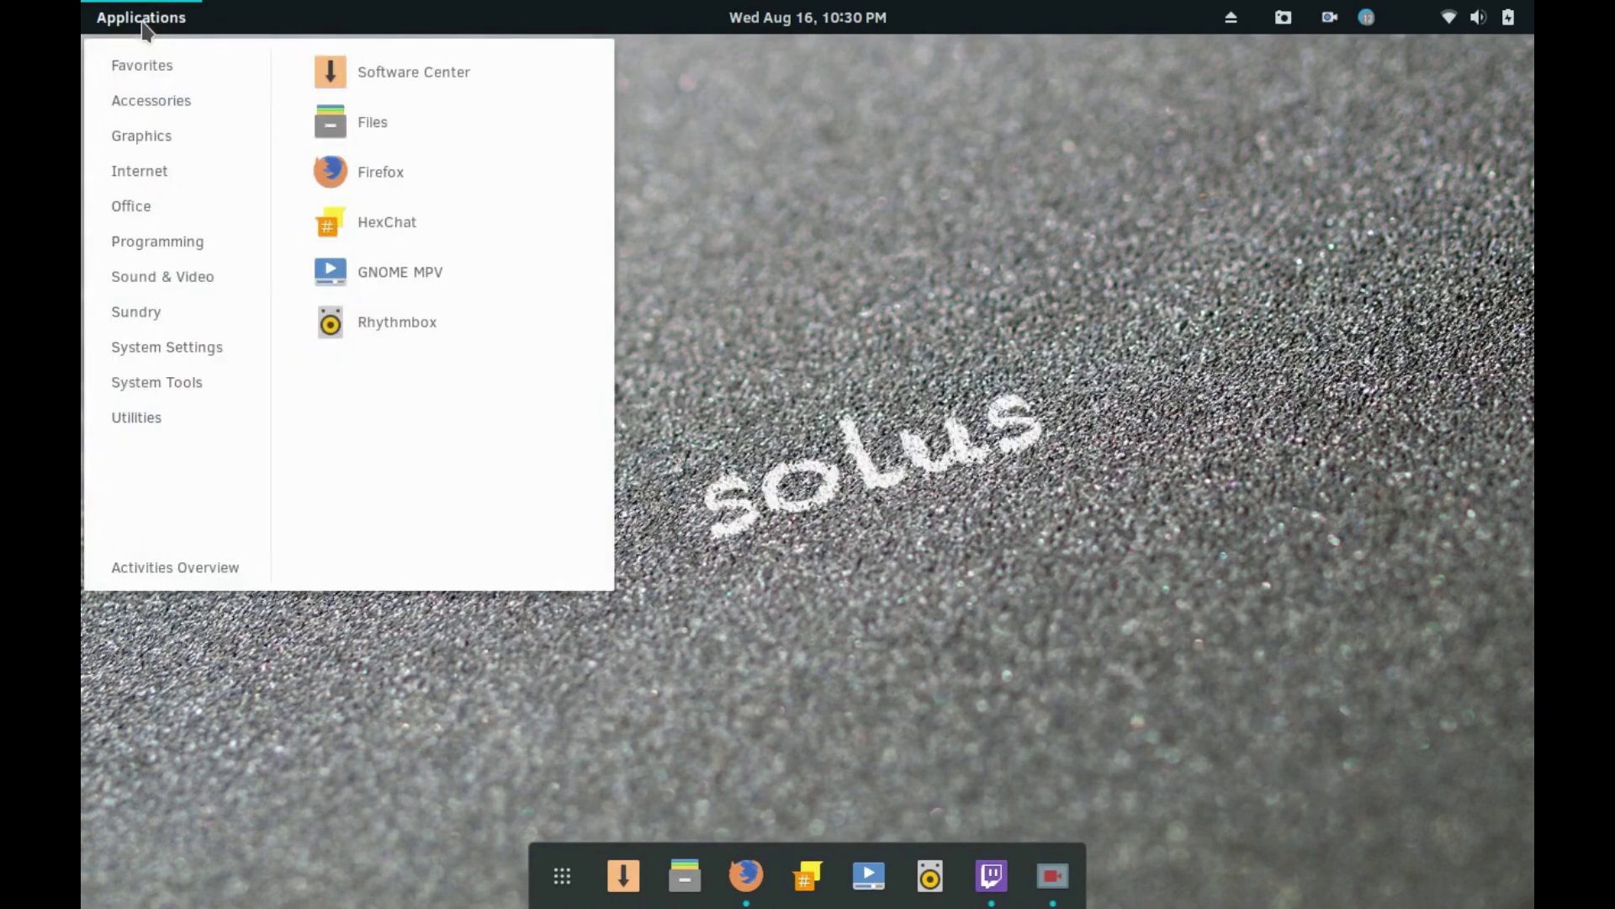
mouse_move(170, 429)
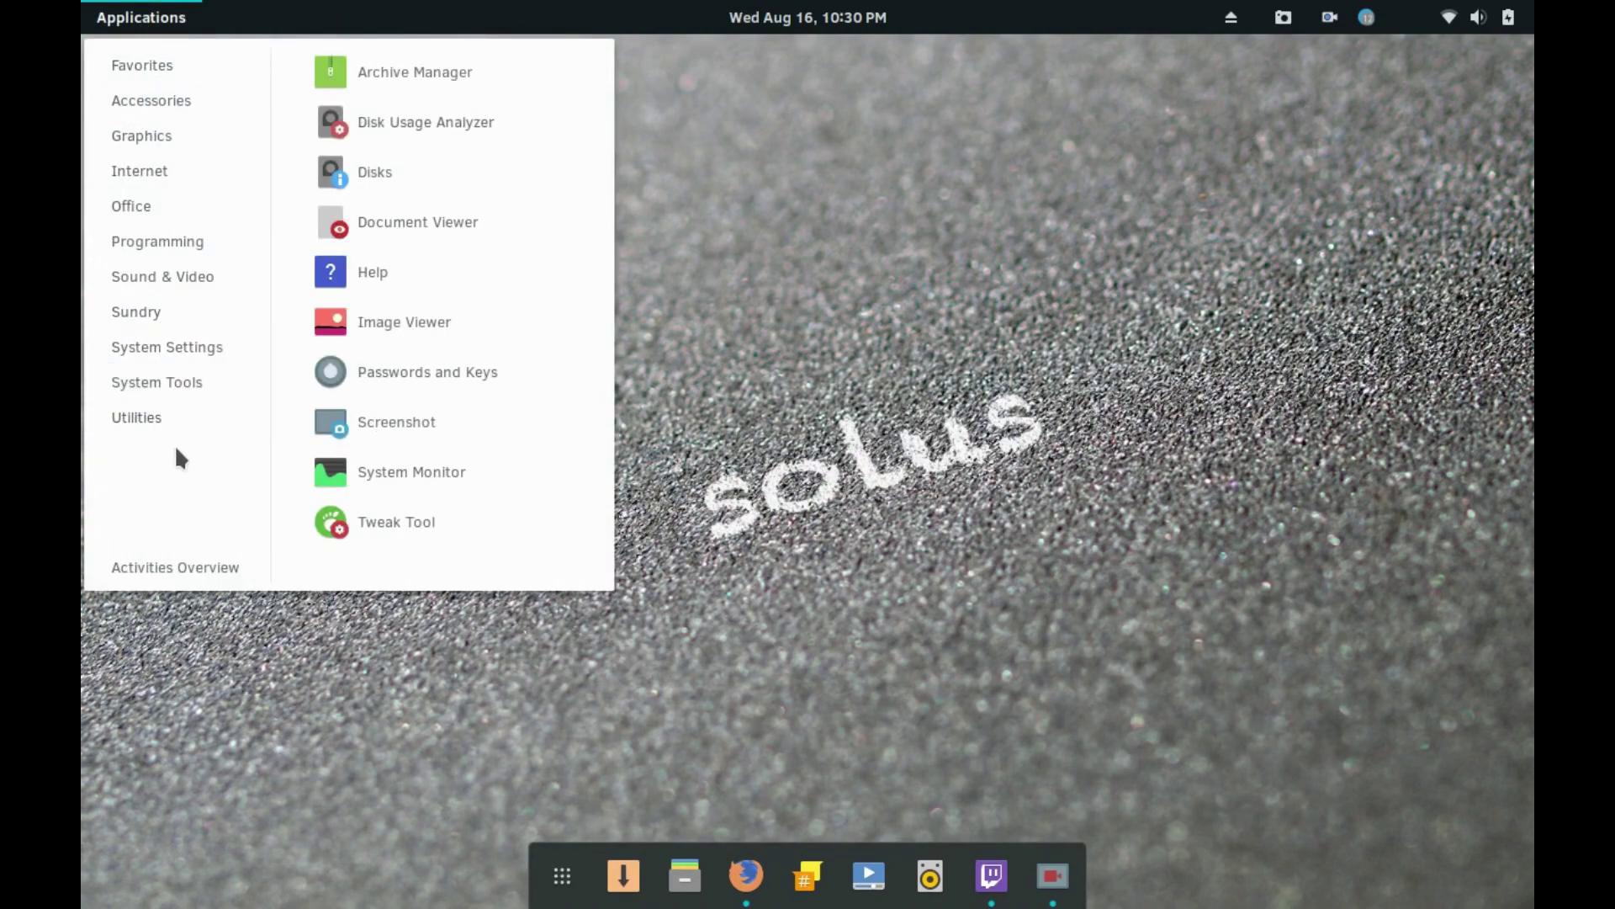
click(739, 17)
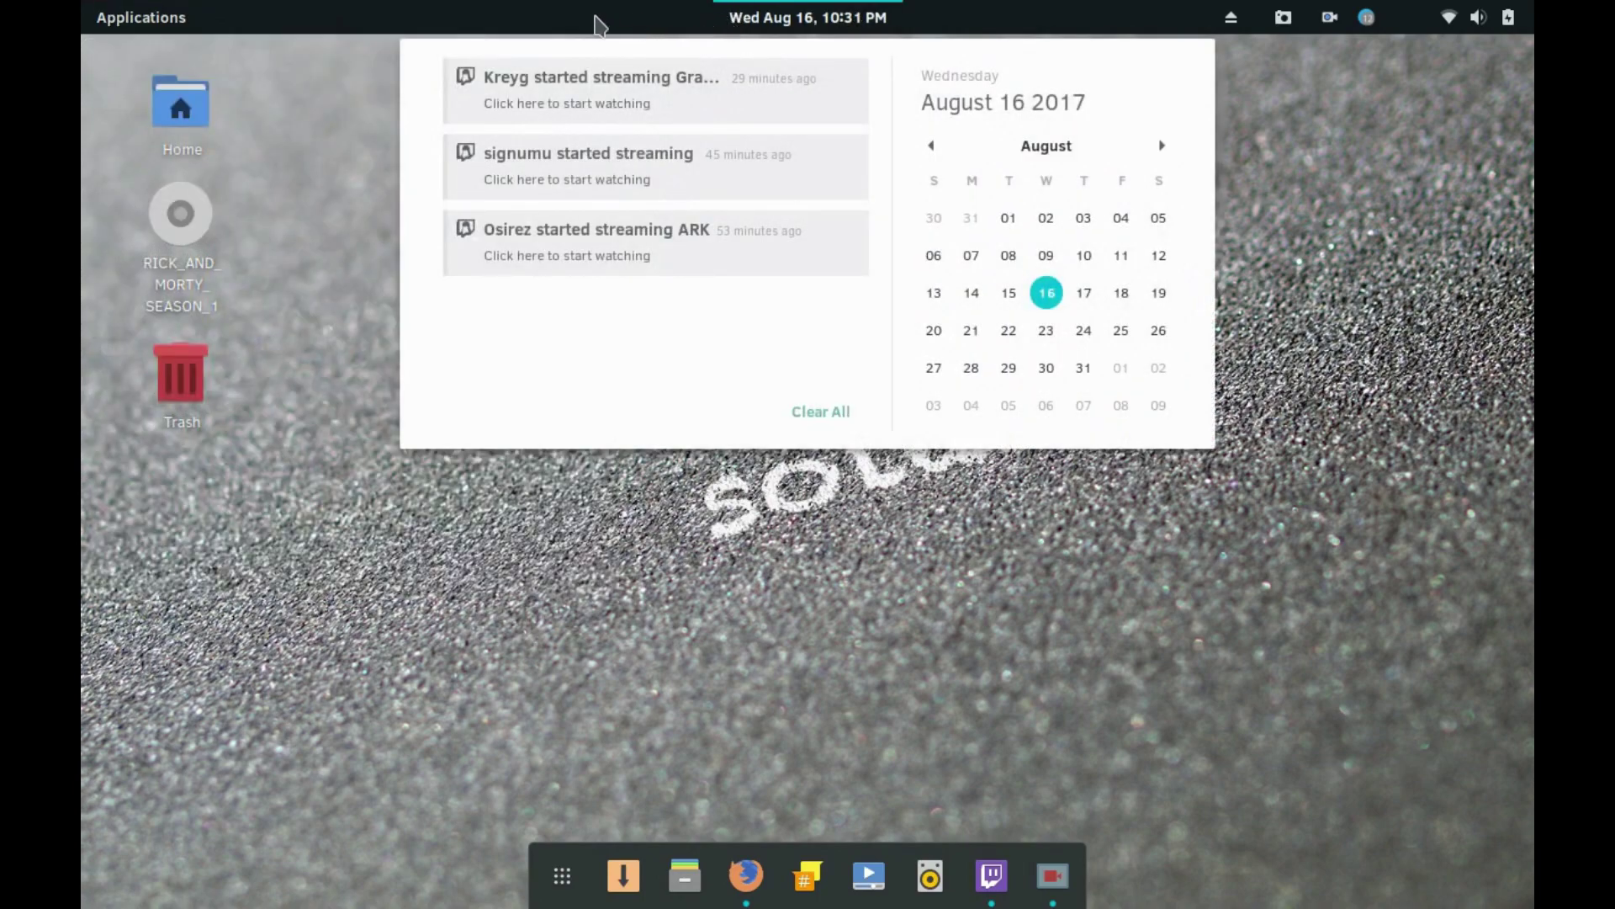
click(484, 26)
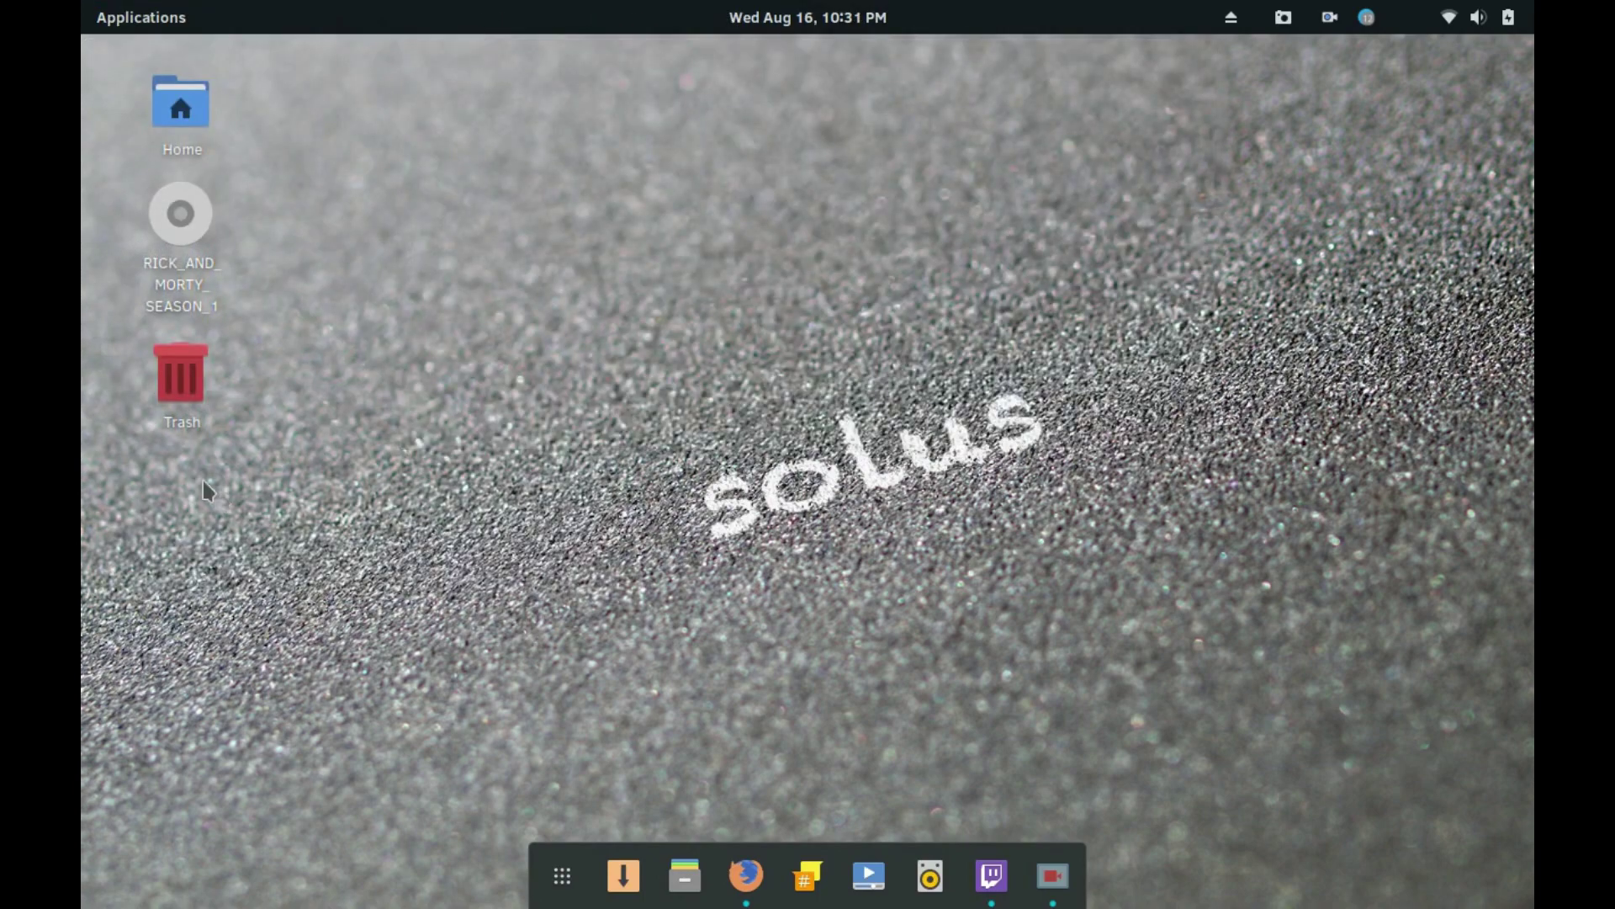
- Set the desktop background to the green-on-black 'Fill Your Brains!' image from Pictures
right_click(427, 848)
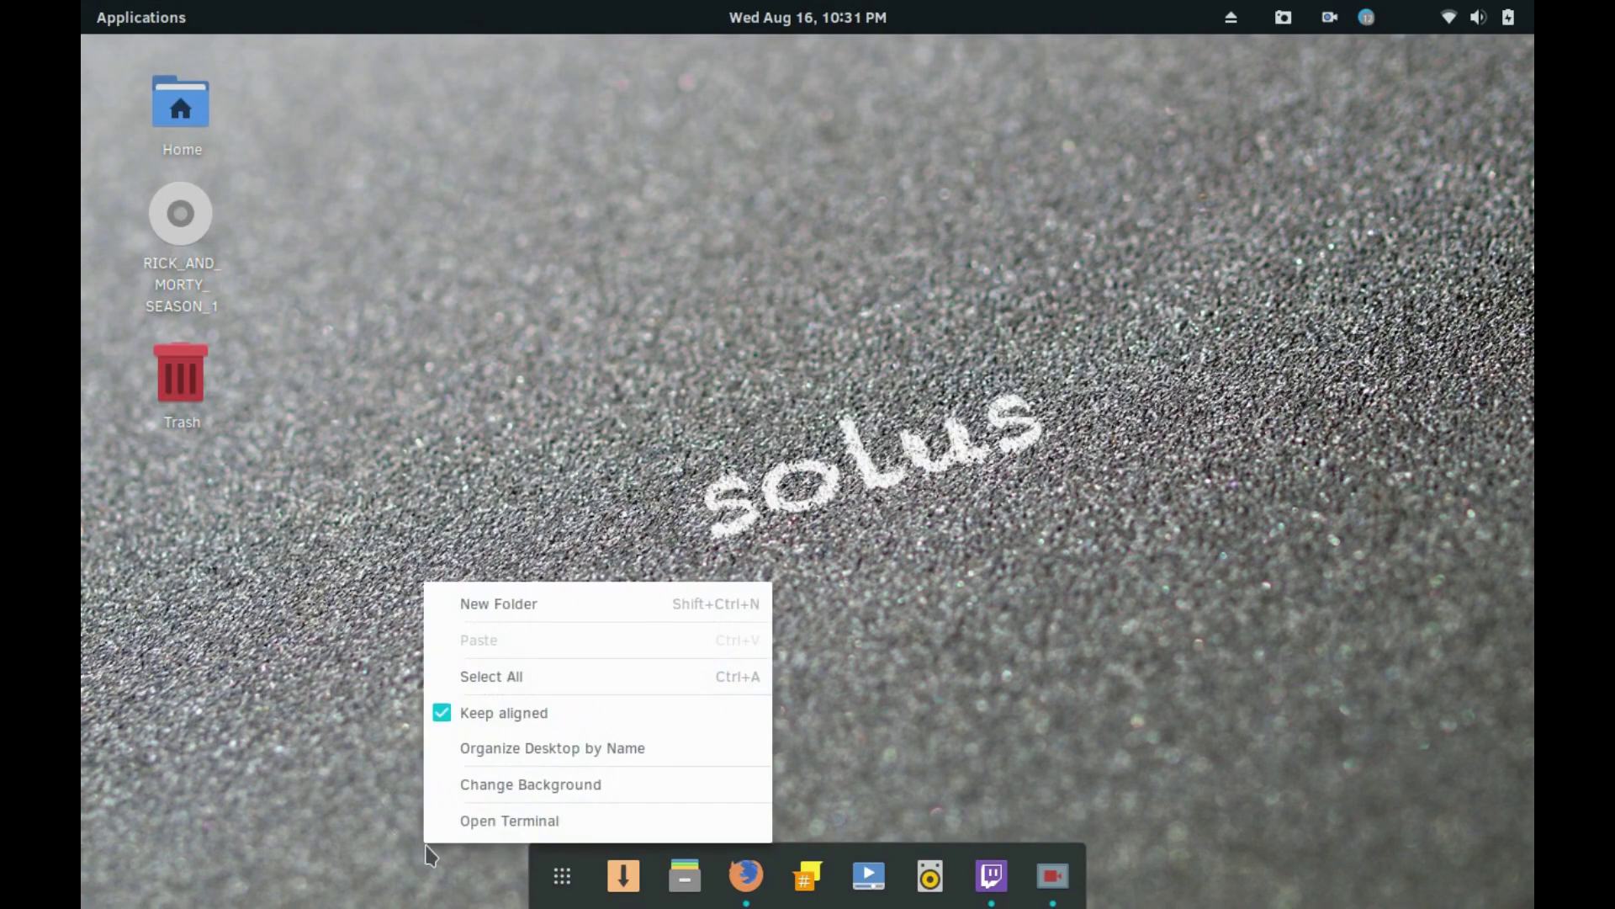
click(495, 784)
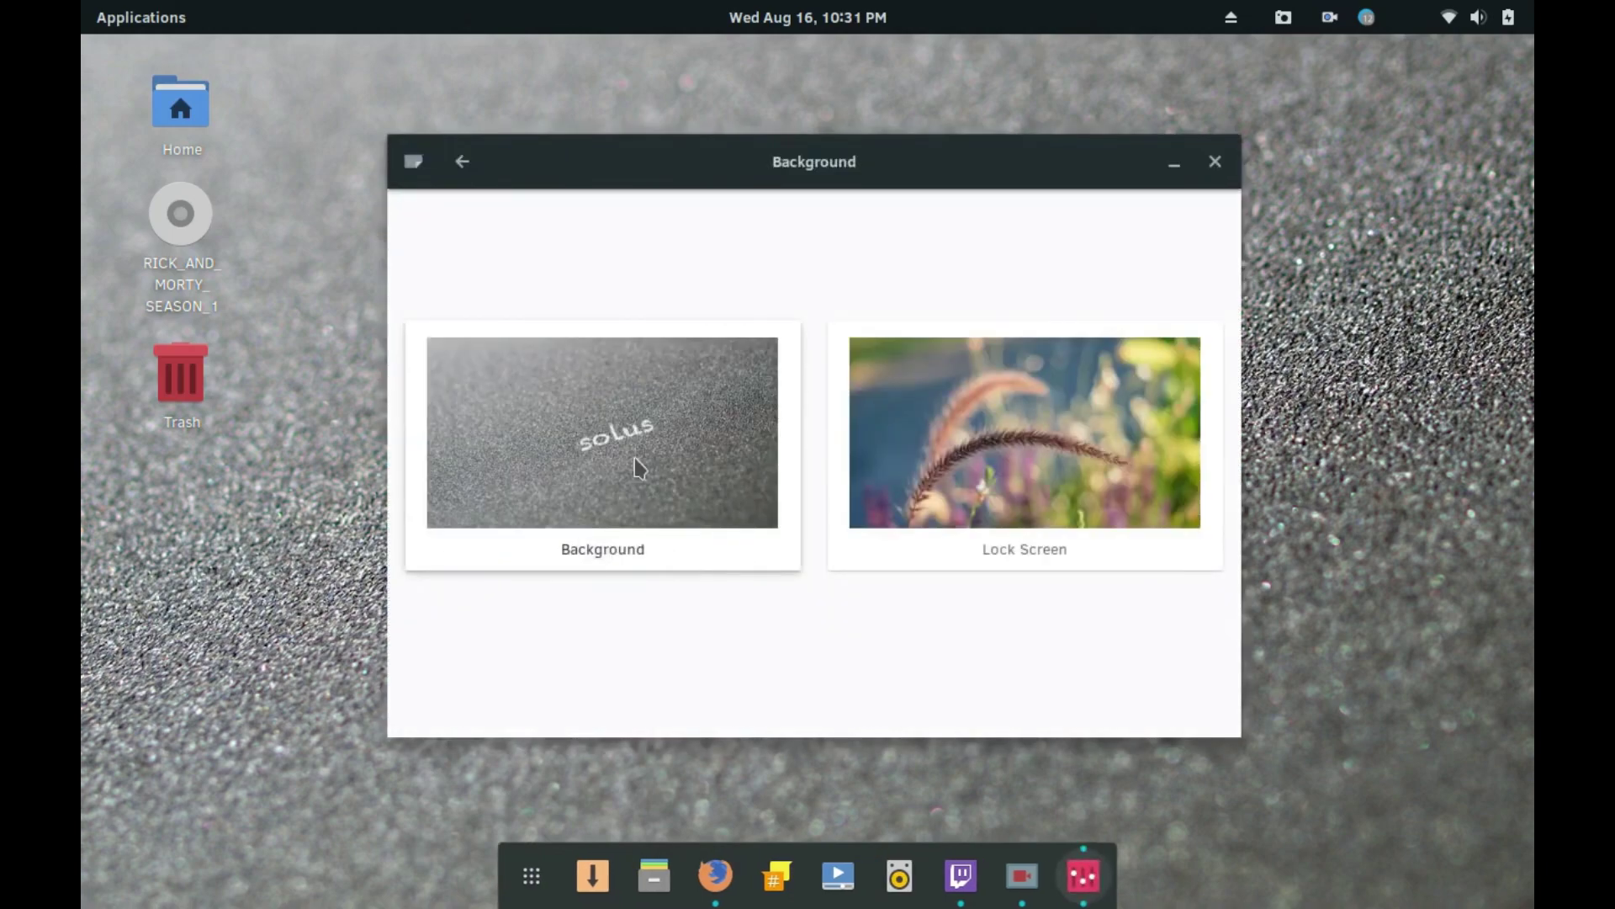
click(537, 461)
scroll(641, 471, down, 15)
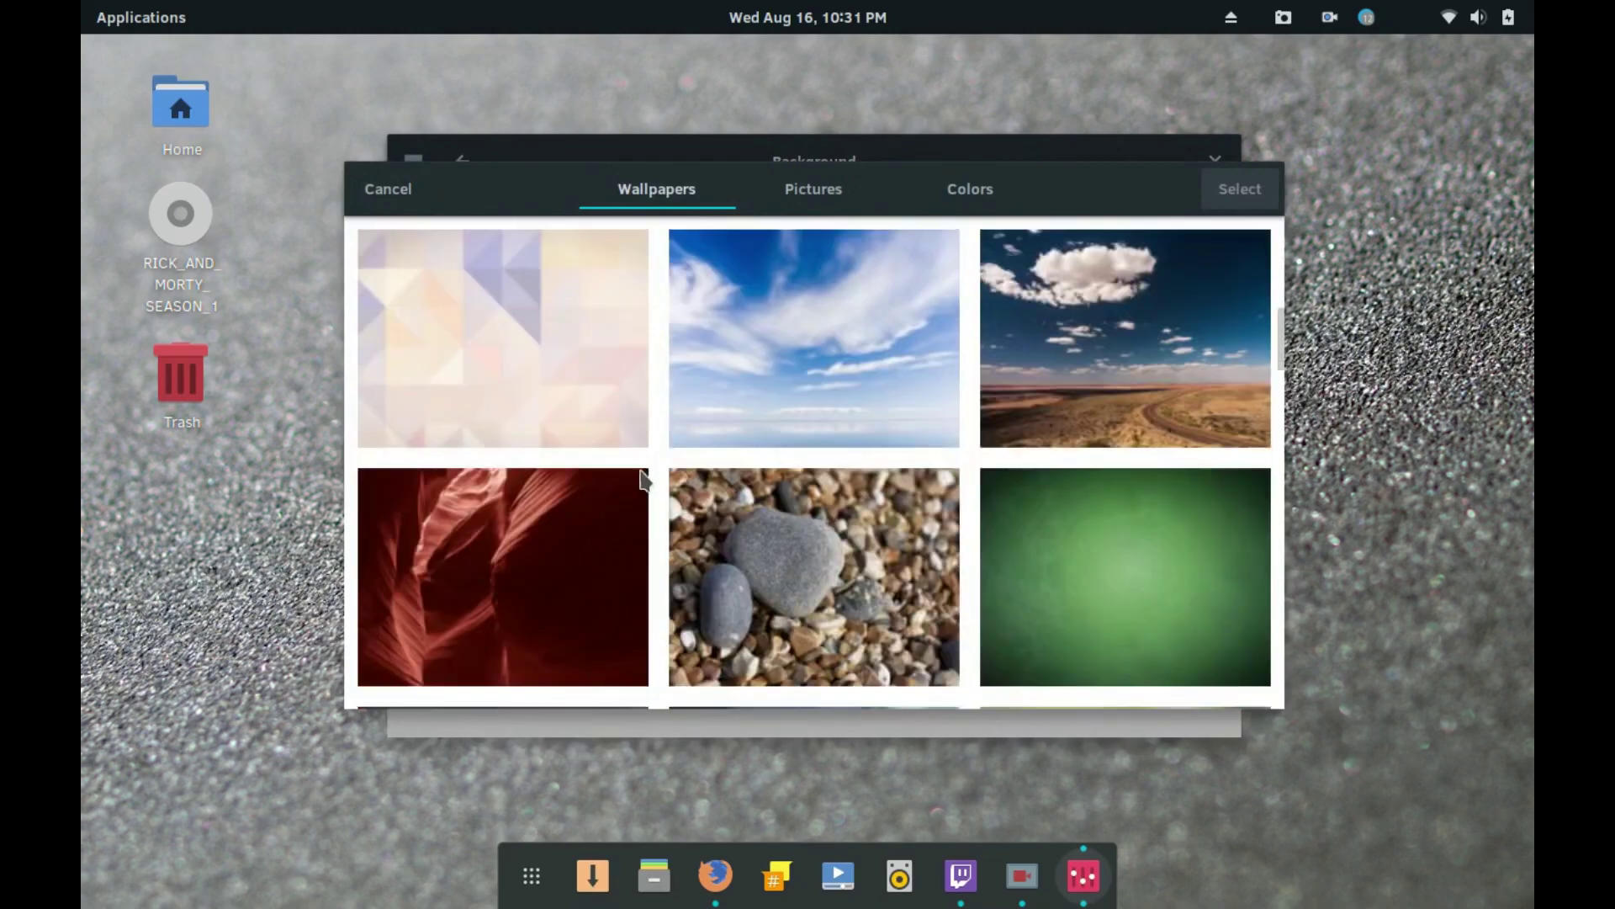
scroll(641, 480, down, 20)
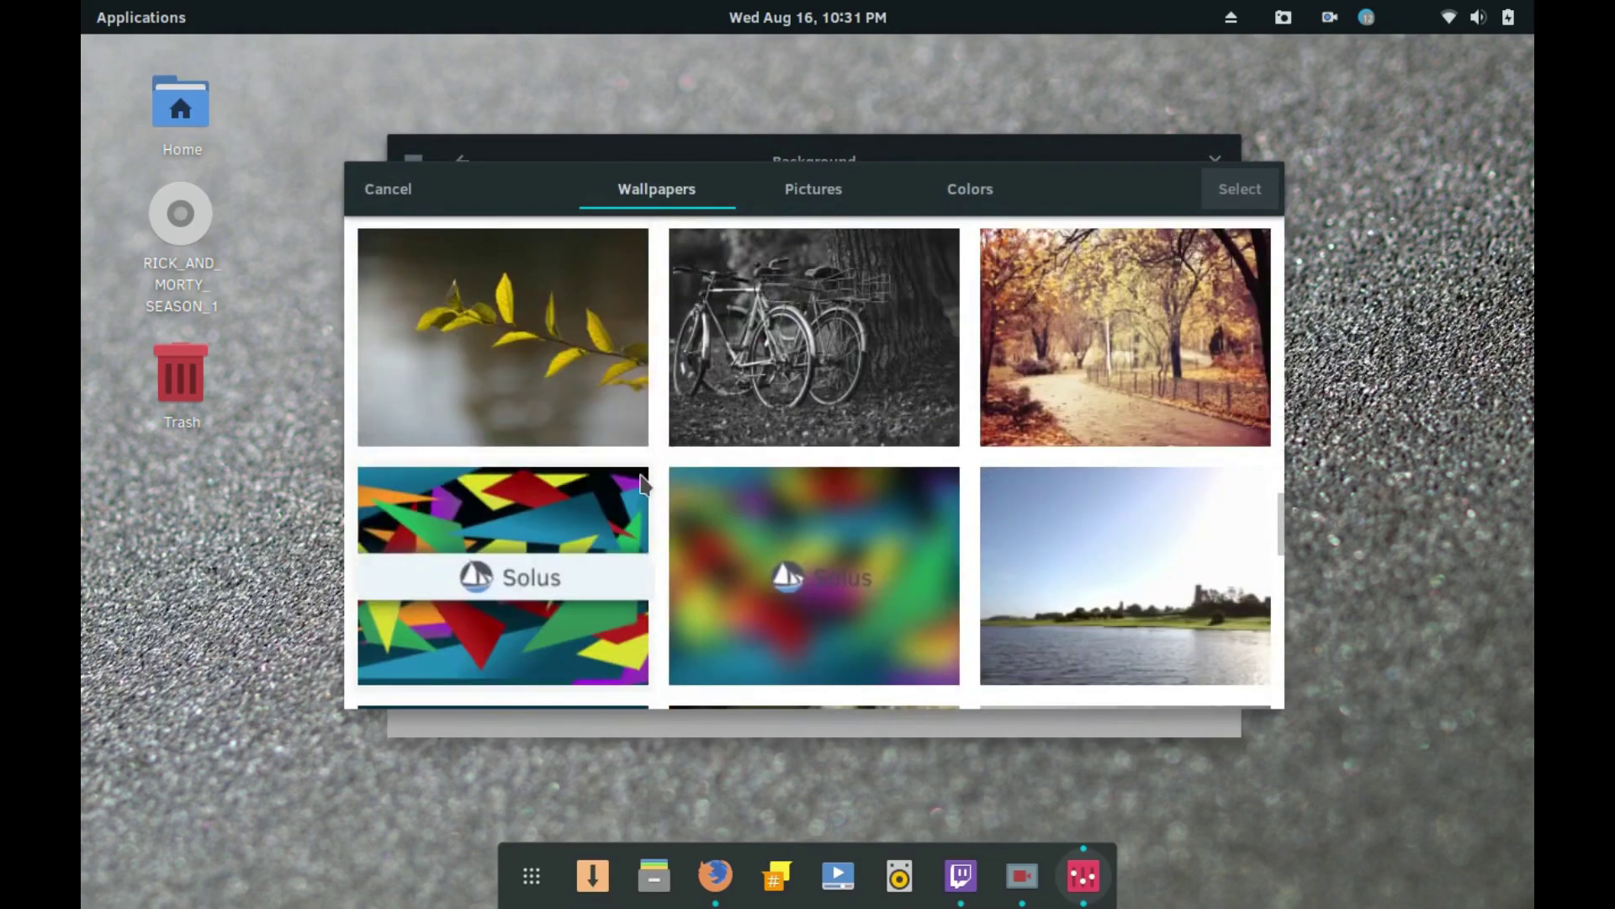
scroll(643, 487, down, 6)
scroll(641, 486, down, 2)
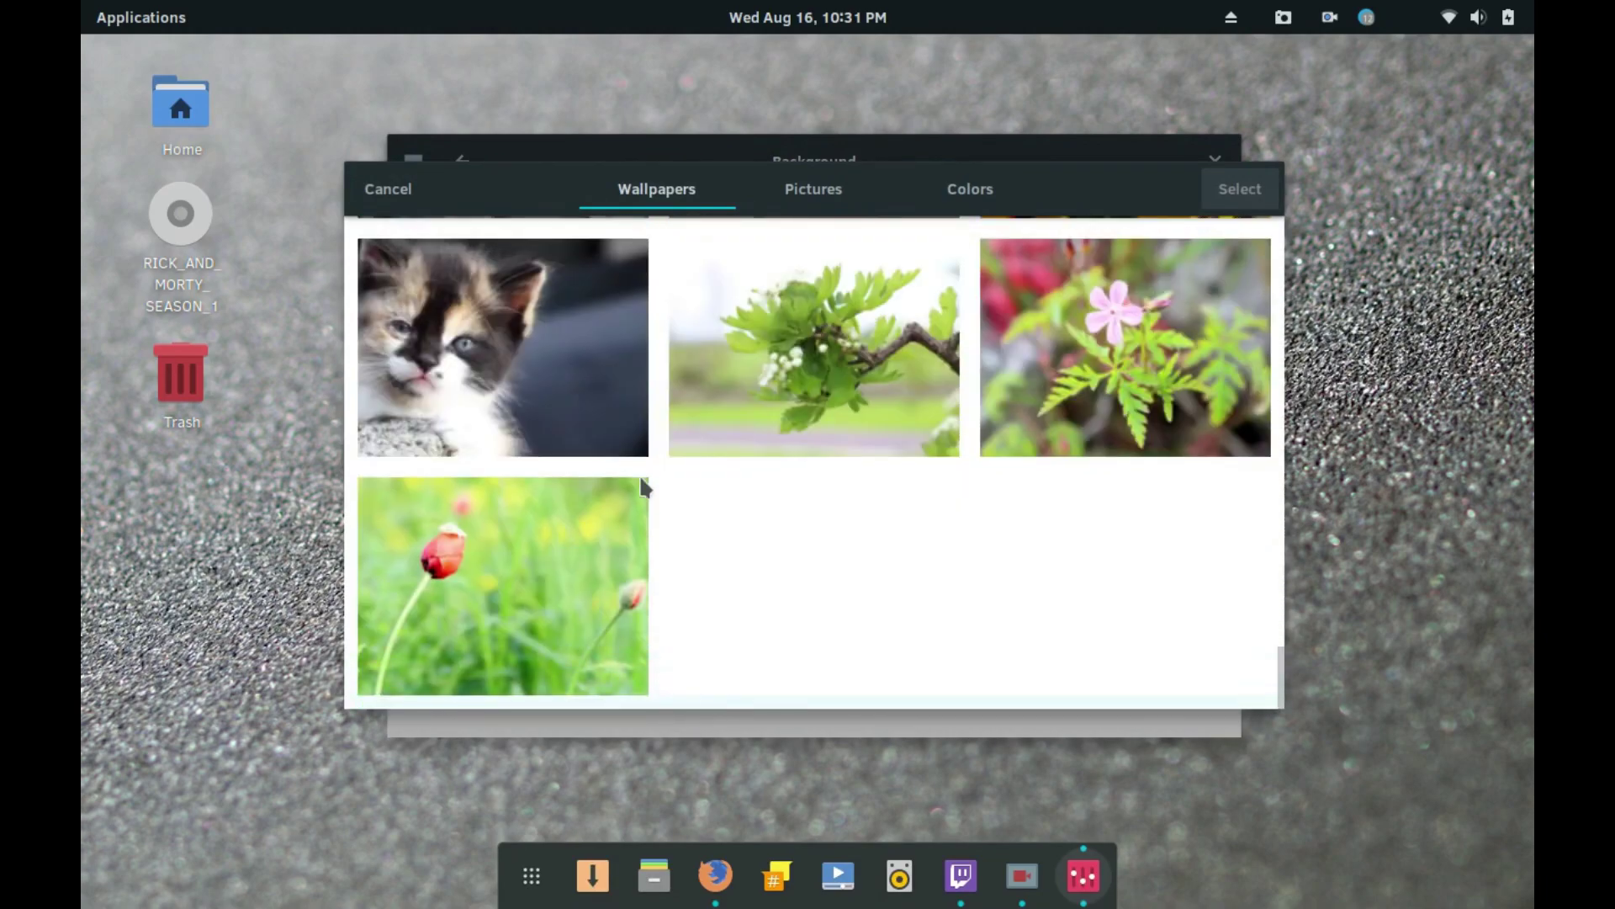
click(803, 192)
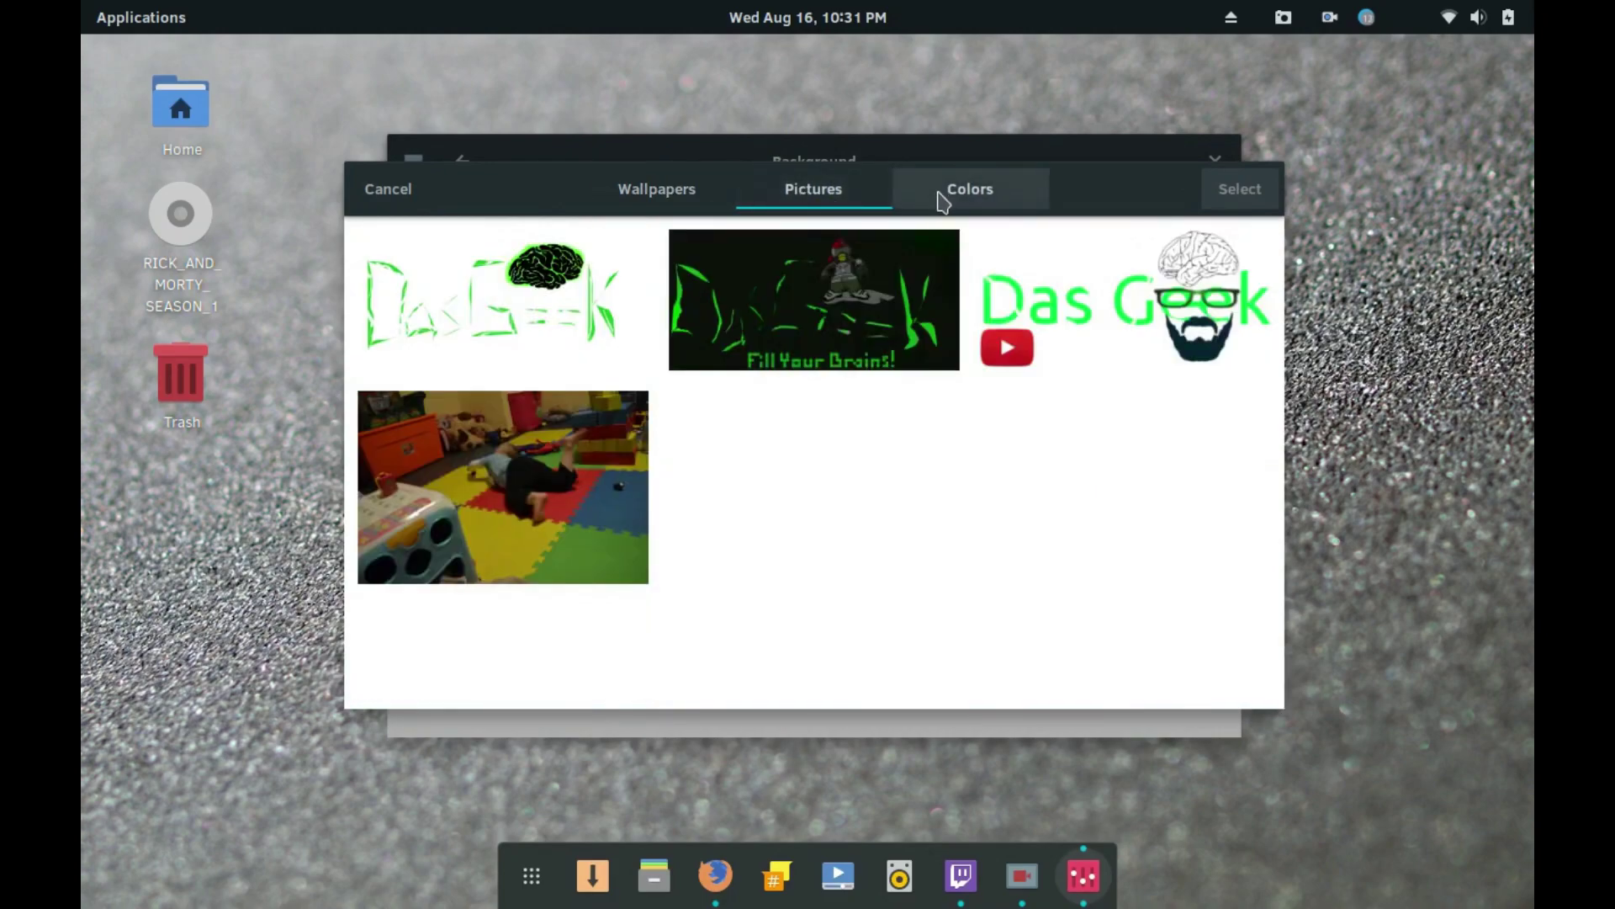
click(879, 318)
click(1229, 212)
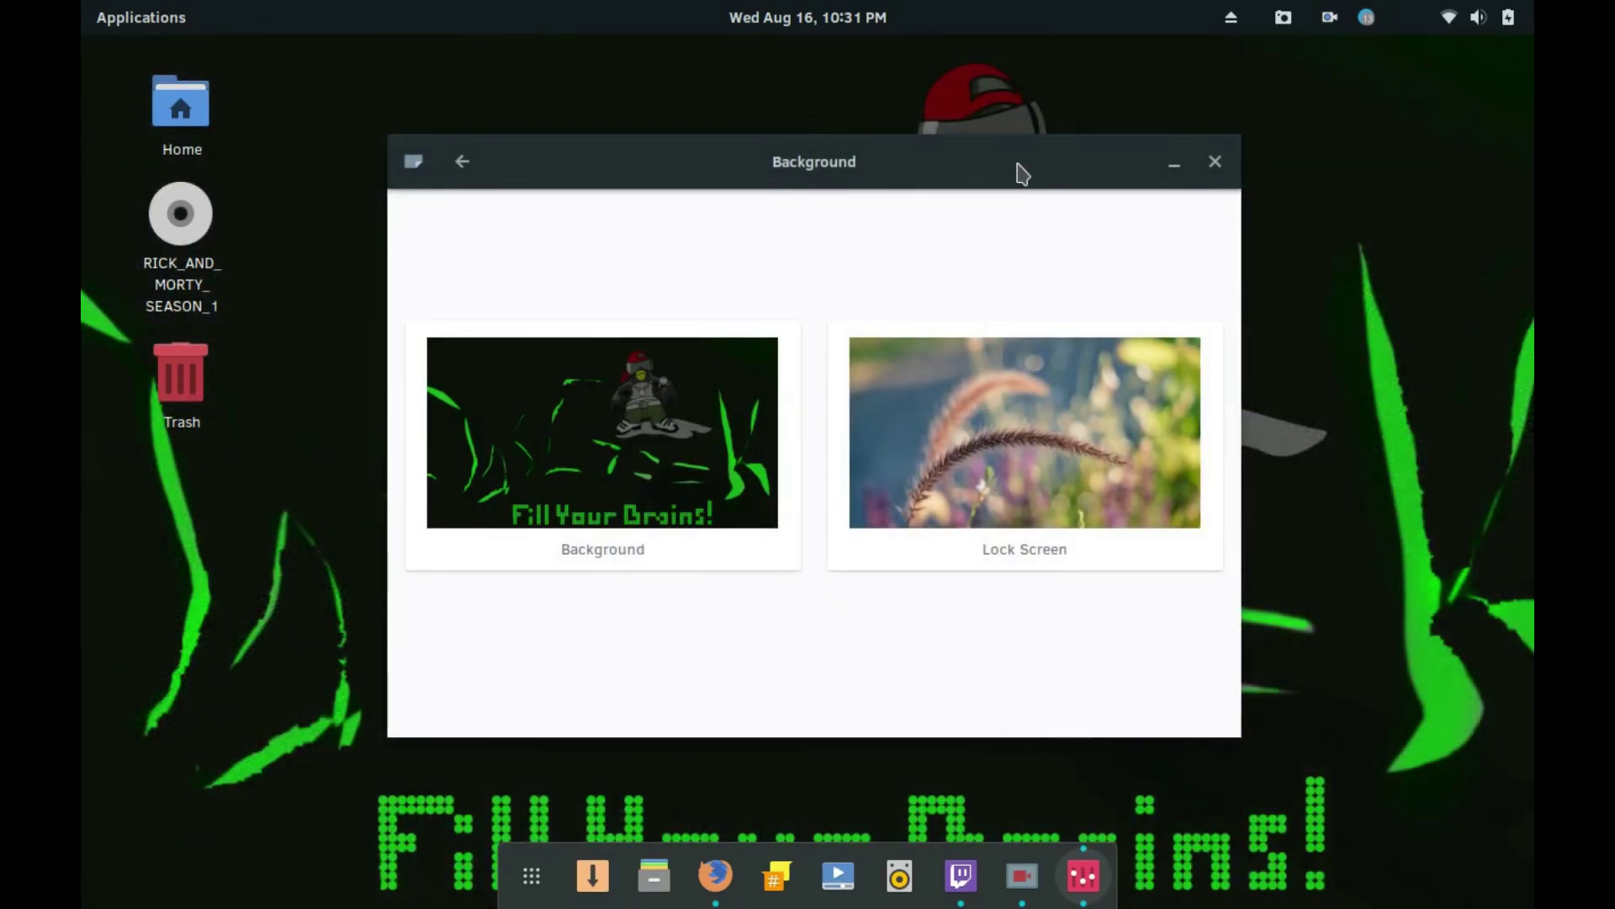
- Close the Background window and launch Hardware Drivers from Applications > System Settings
click(1209, 172)
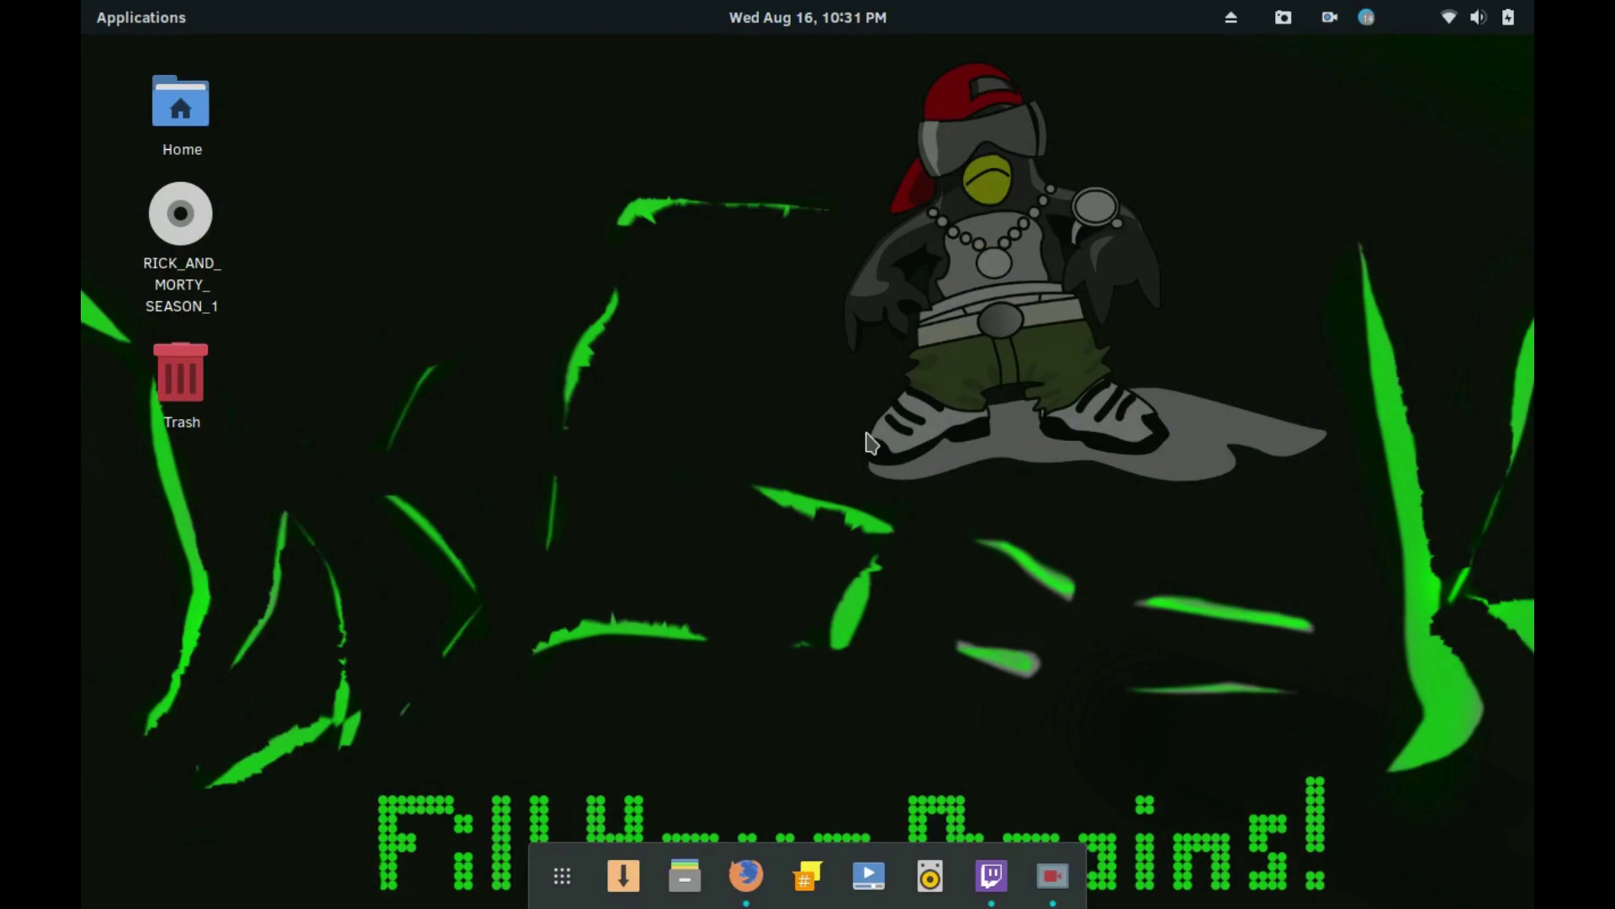
click(172, 19)
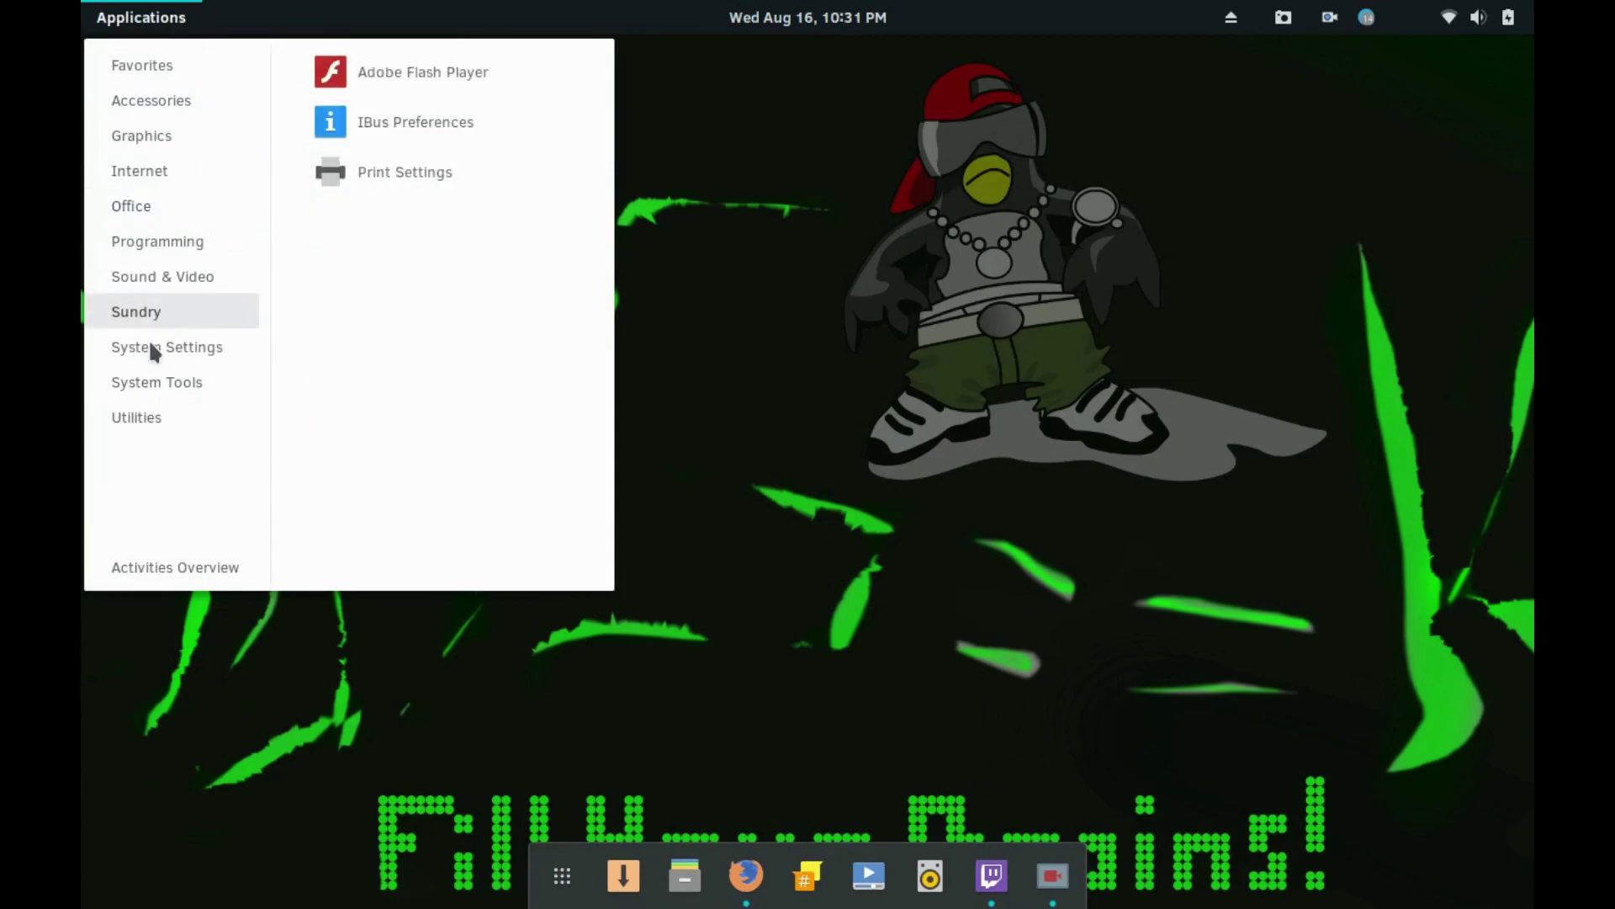
mouse_move(148, 343)
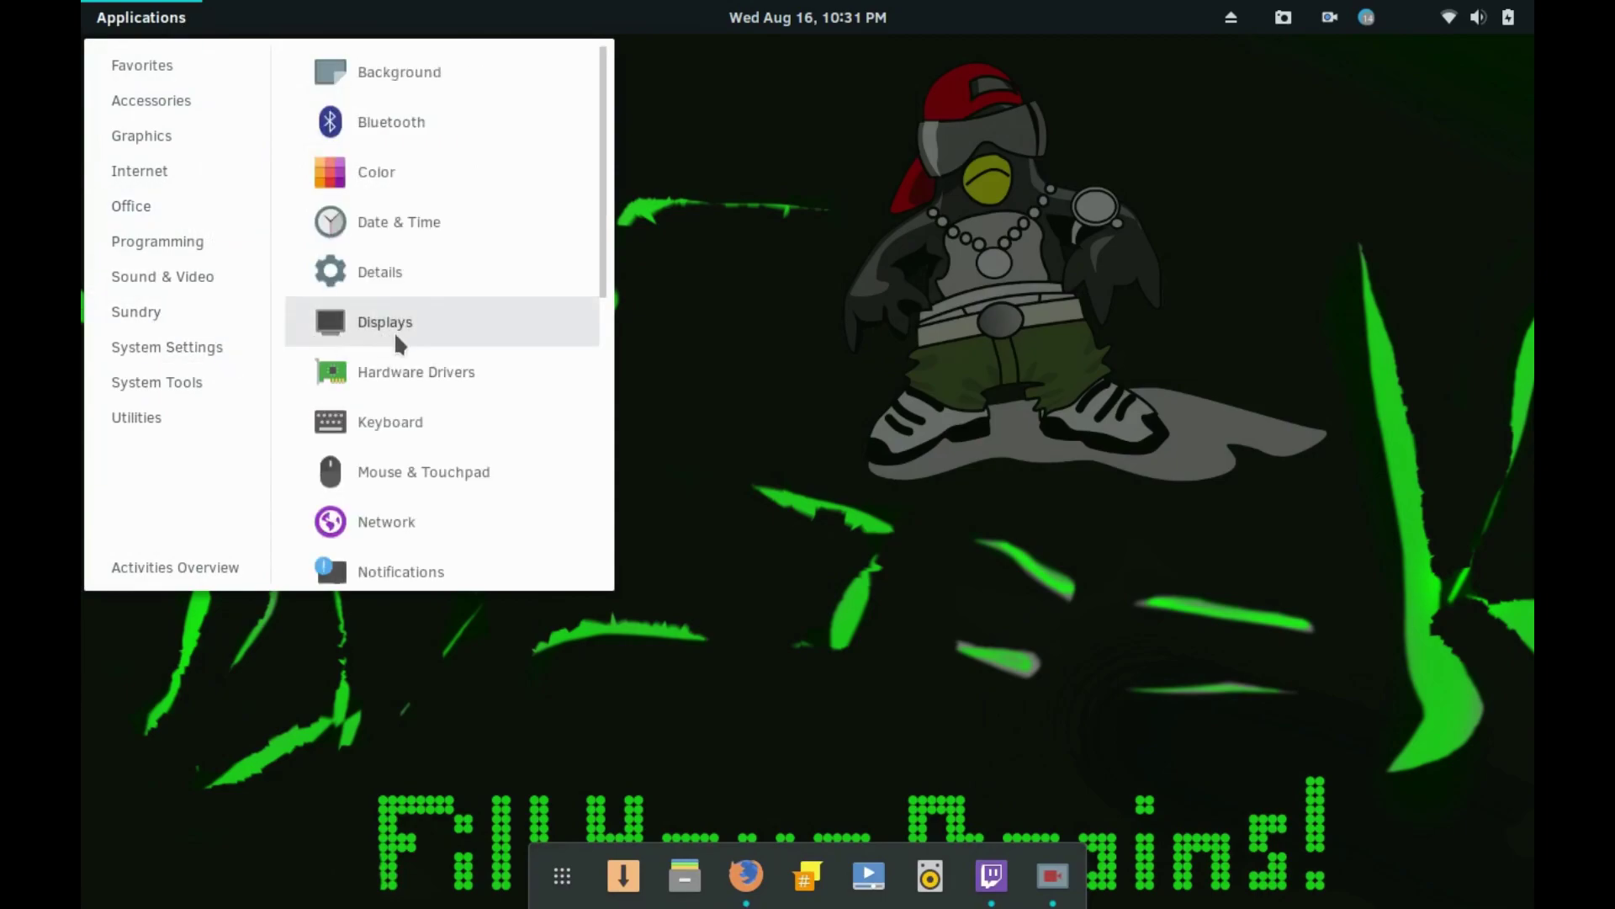
click(758, 459)
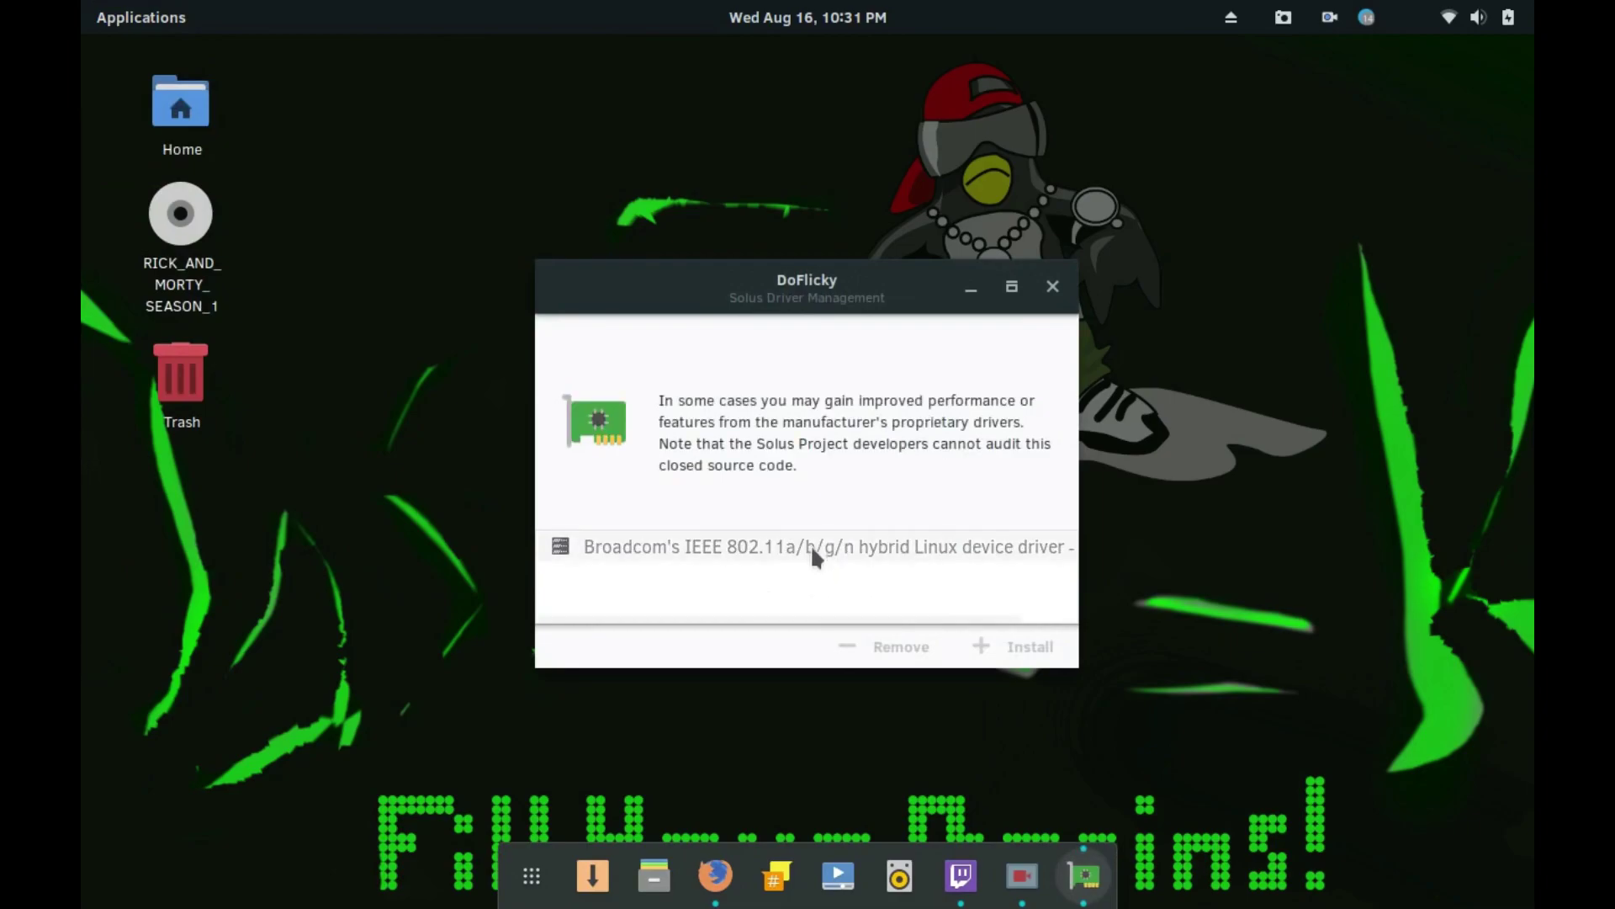
- Select the Broadcom IEEE 802.11a/b/g/n wireless driver entry, then close DoFlicky without changes
click(813, 555)
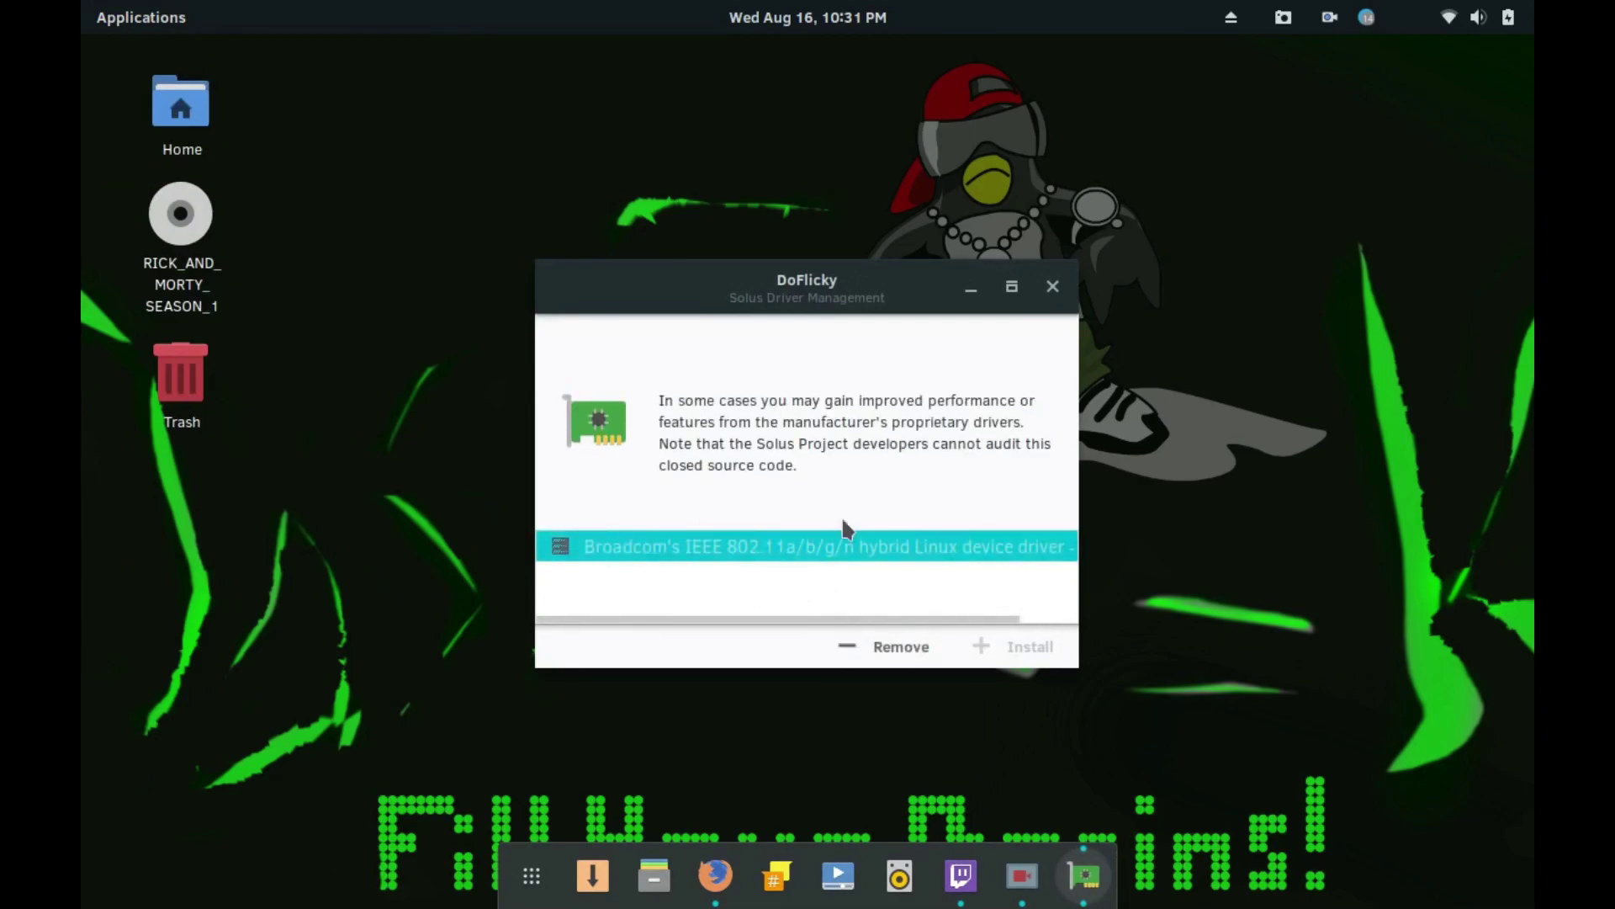
click(1050, 288)
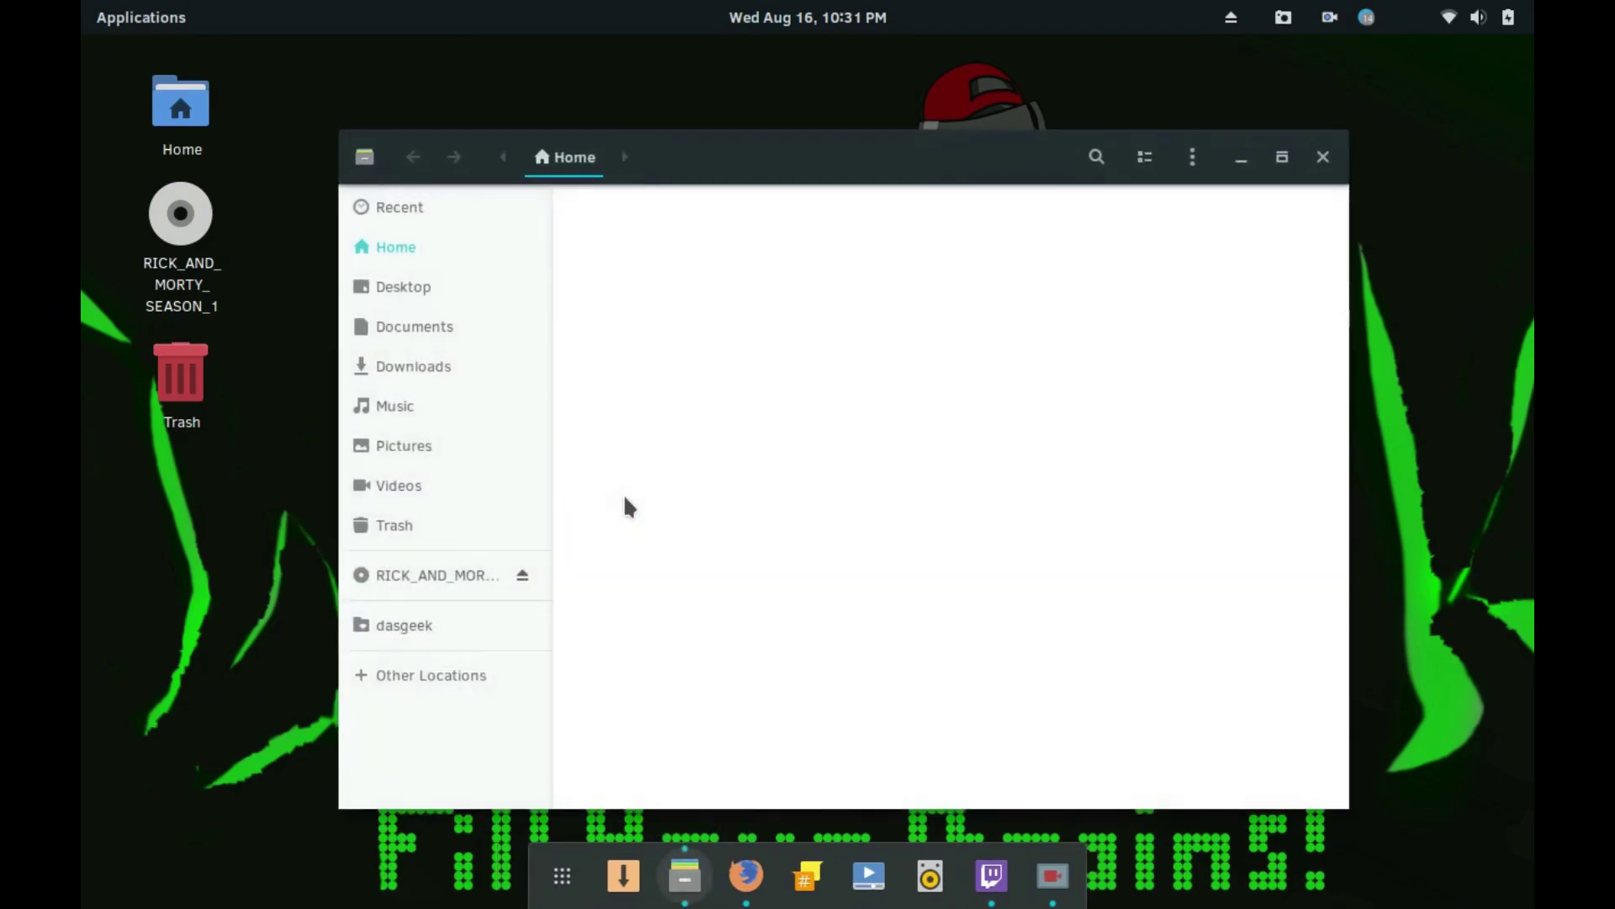
right_click(795, 158)
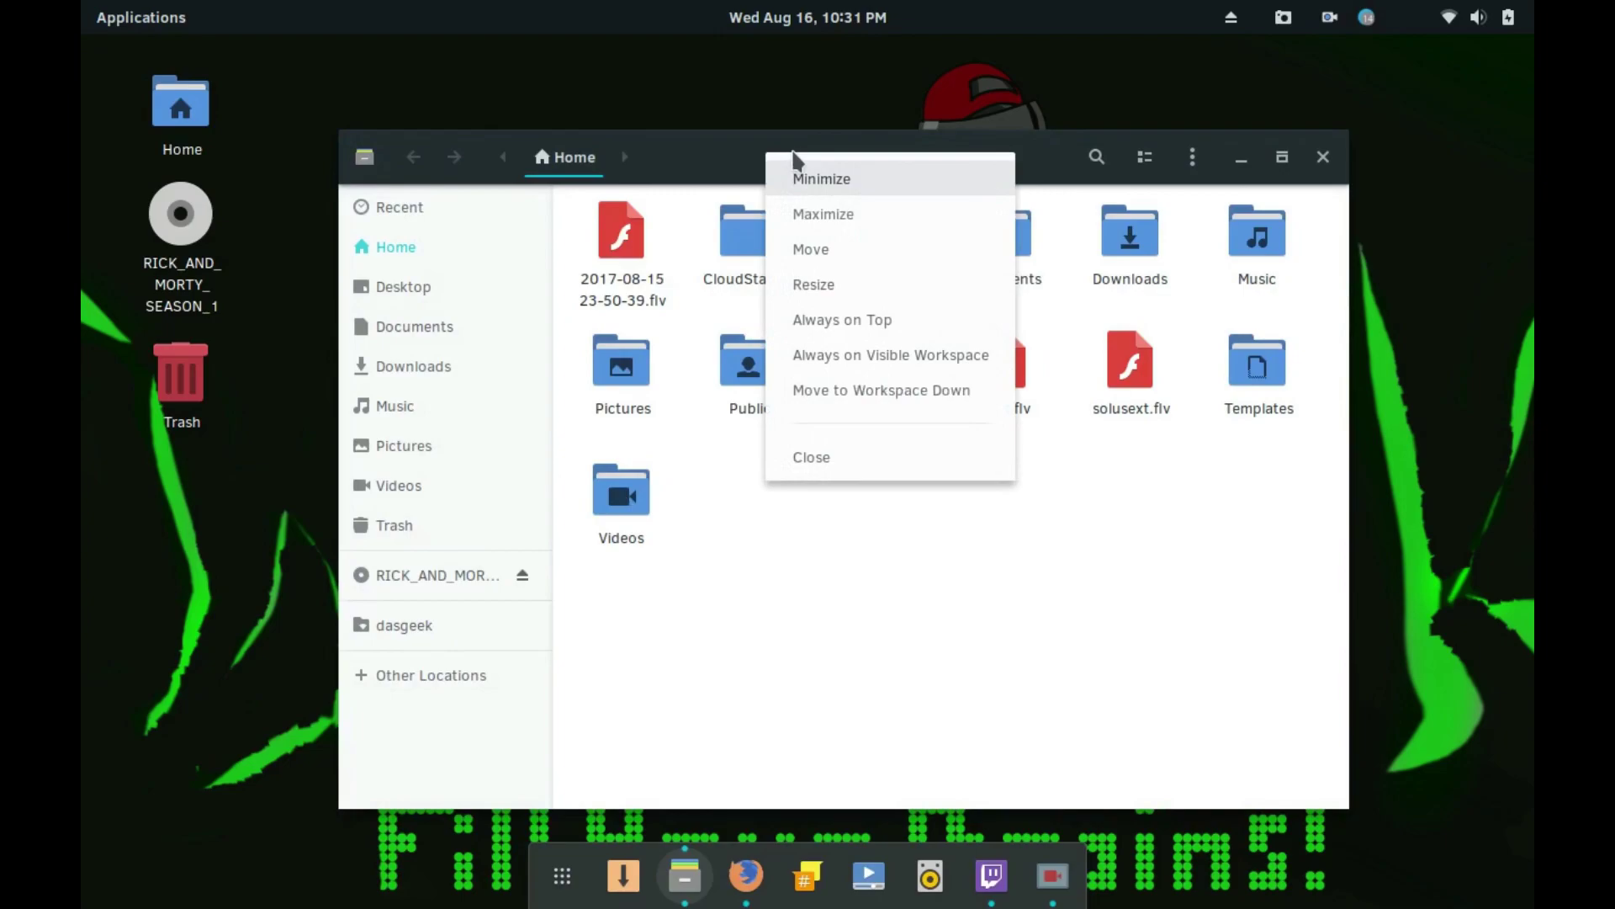
click(381, 164)
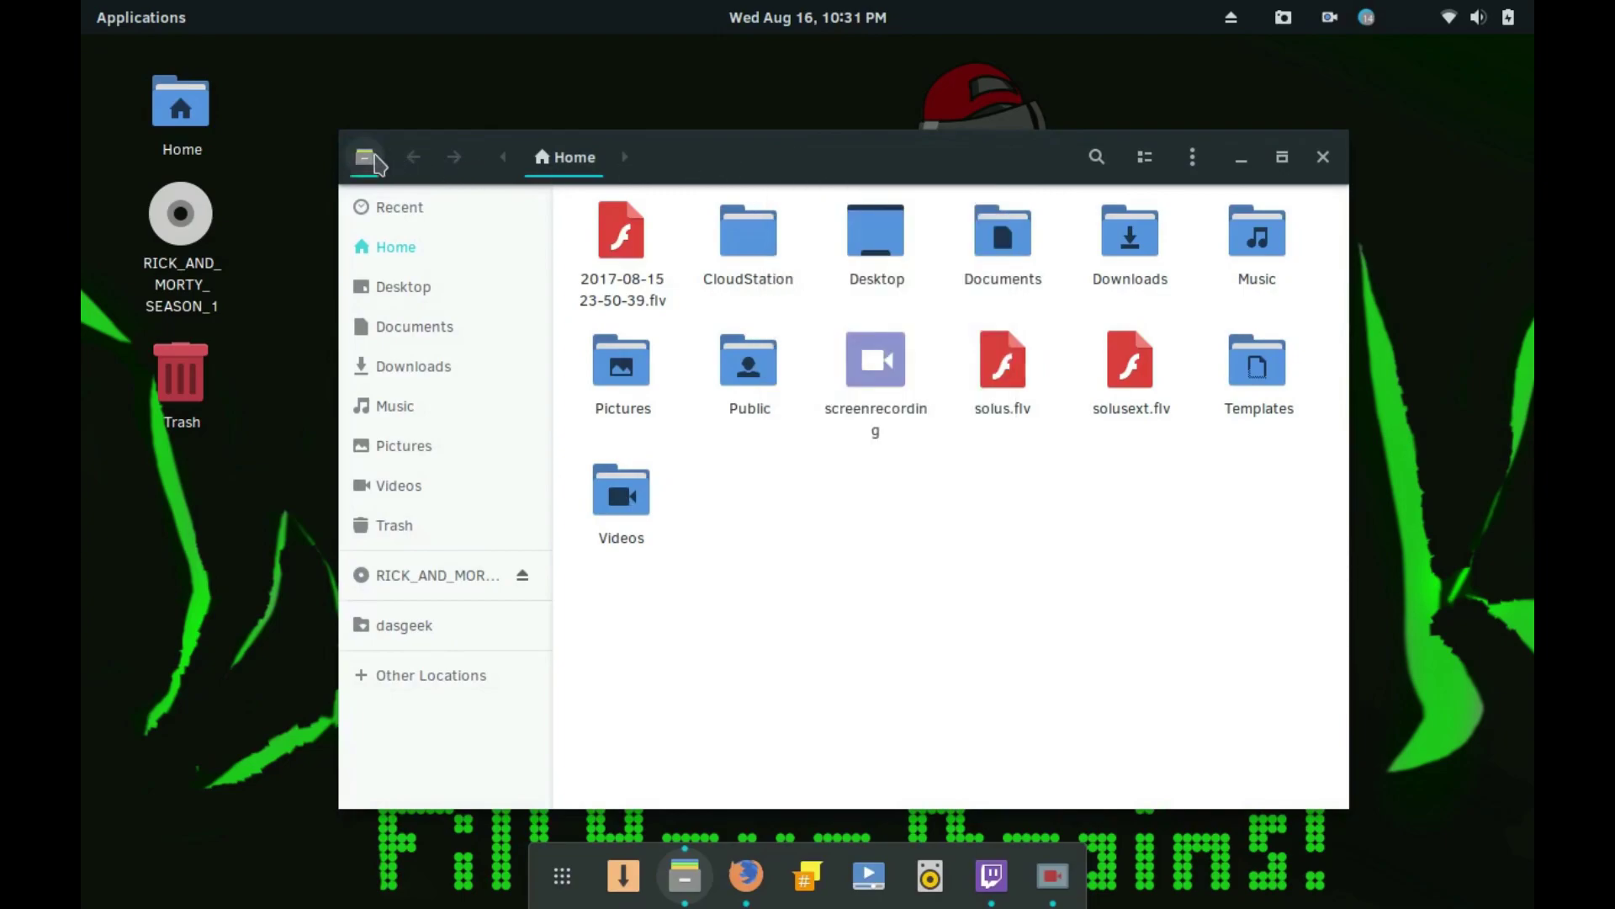
click(374, 164)
click(392, 471)
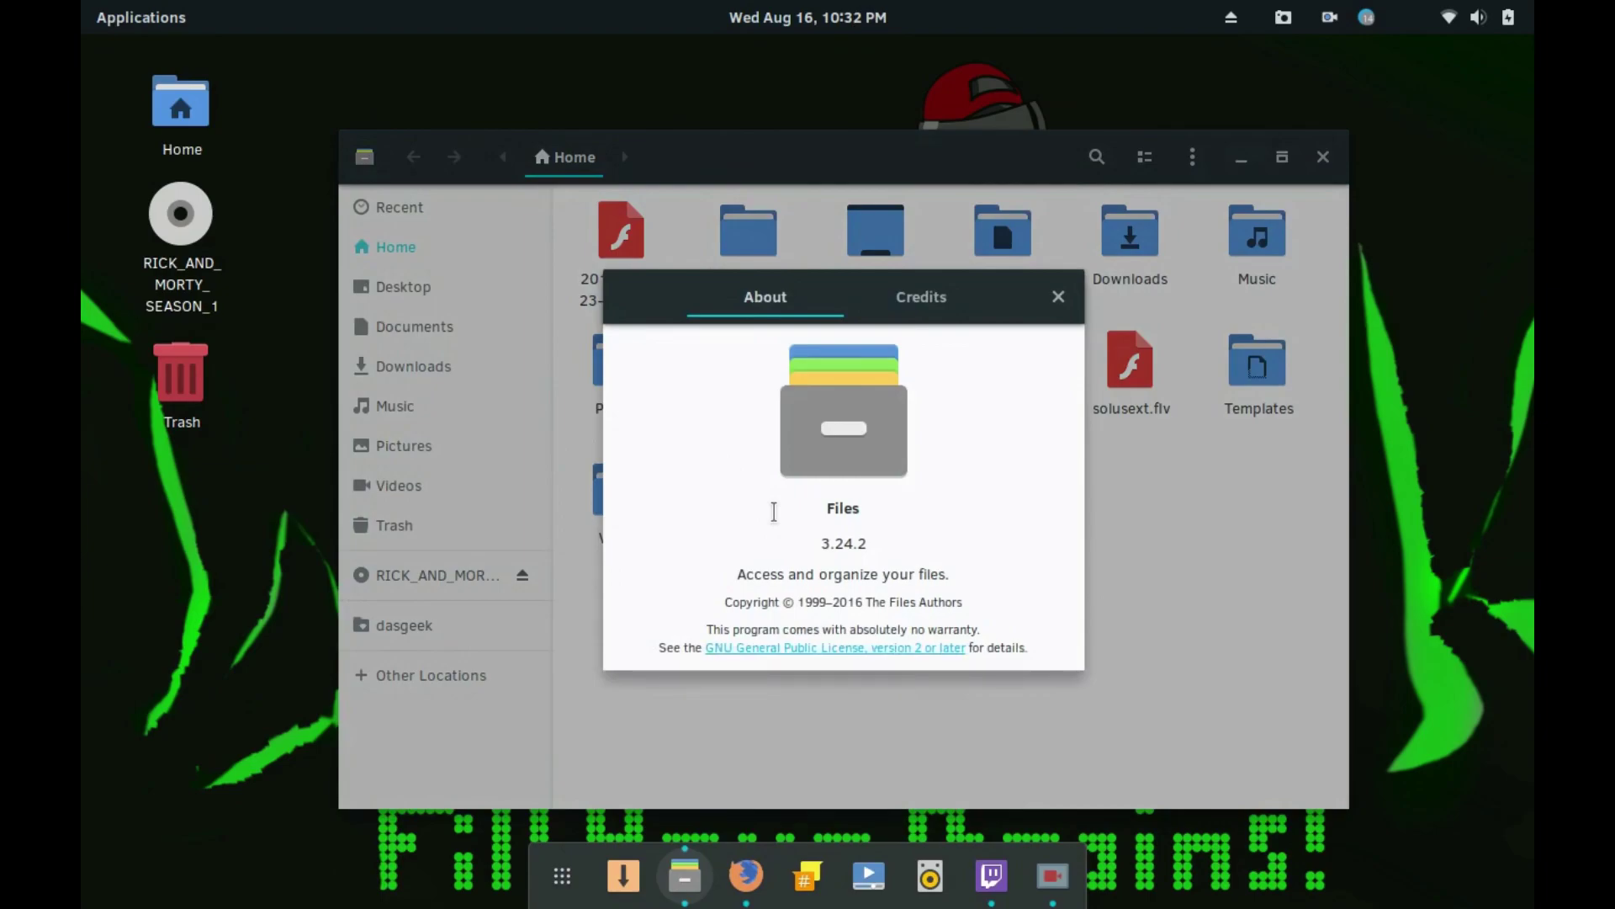
click(1058, 296)
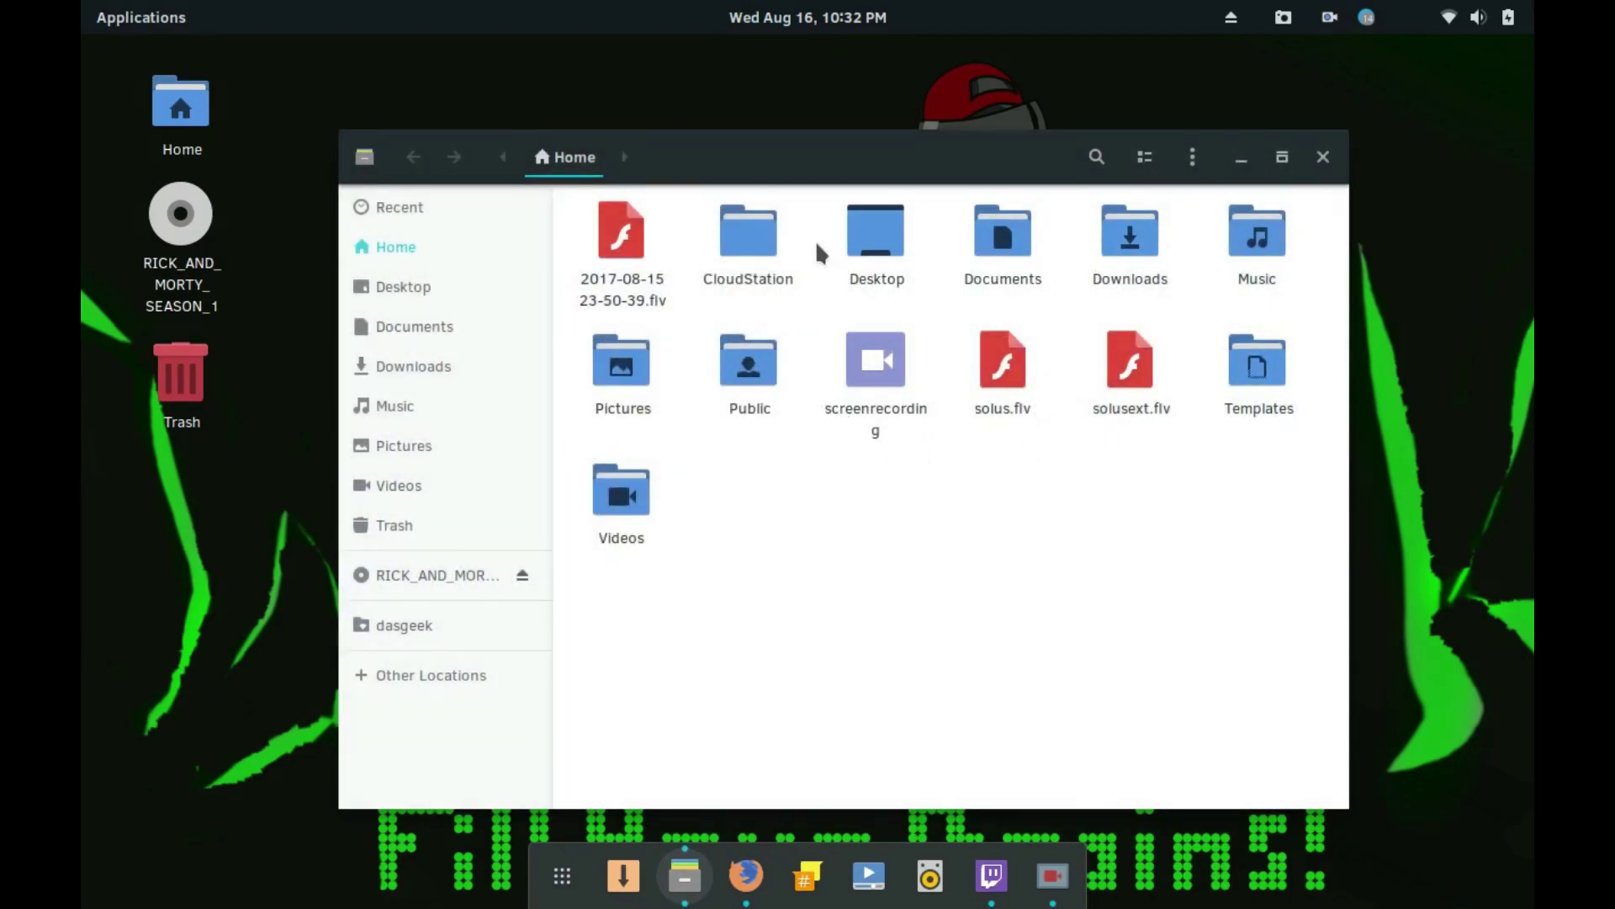
double_click(648, 370)
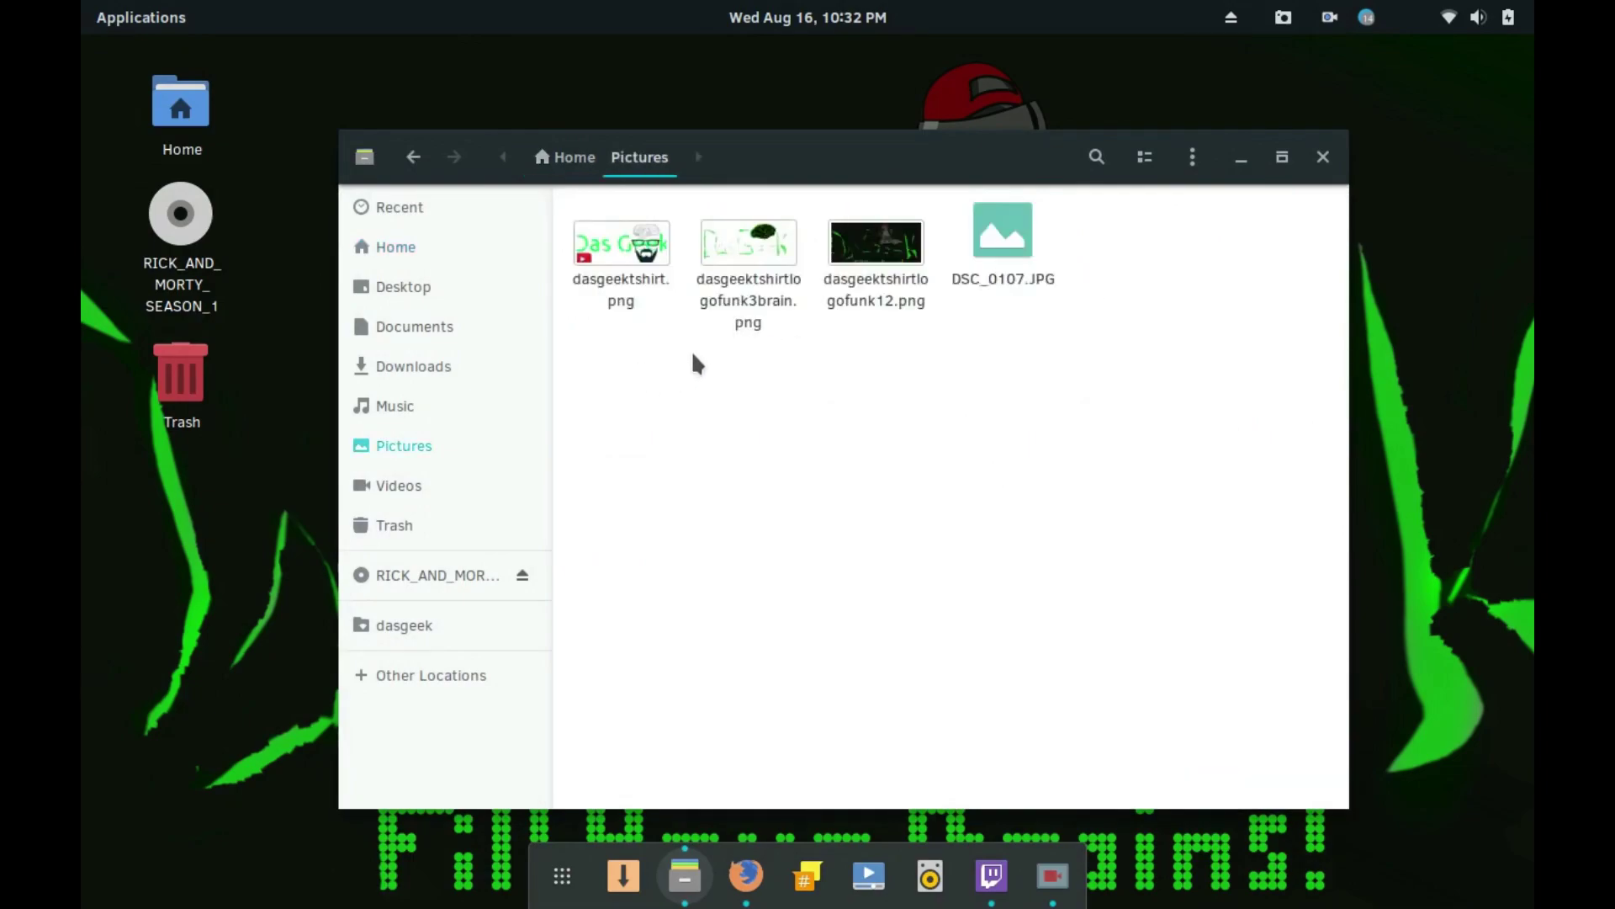
click(1146, 158)
click(1146, 158)
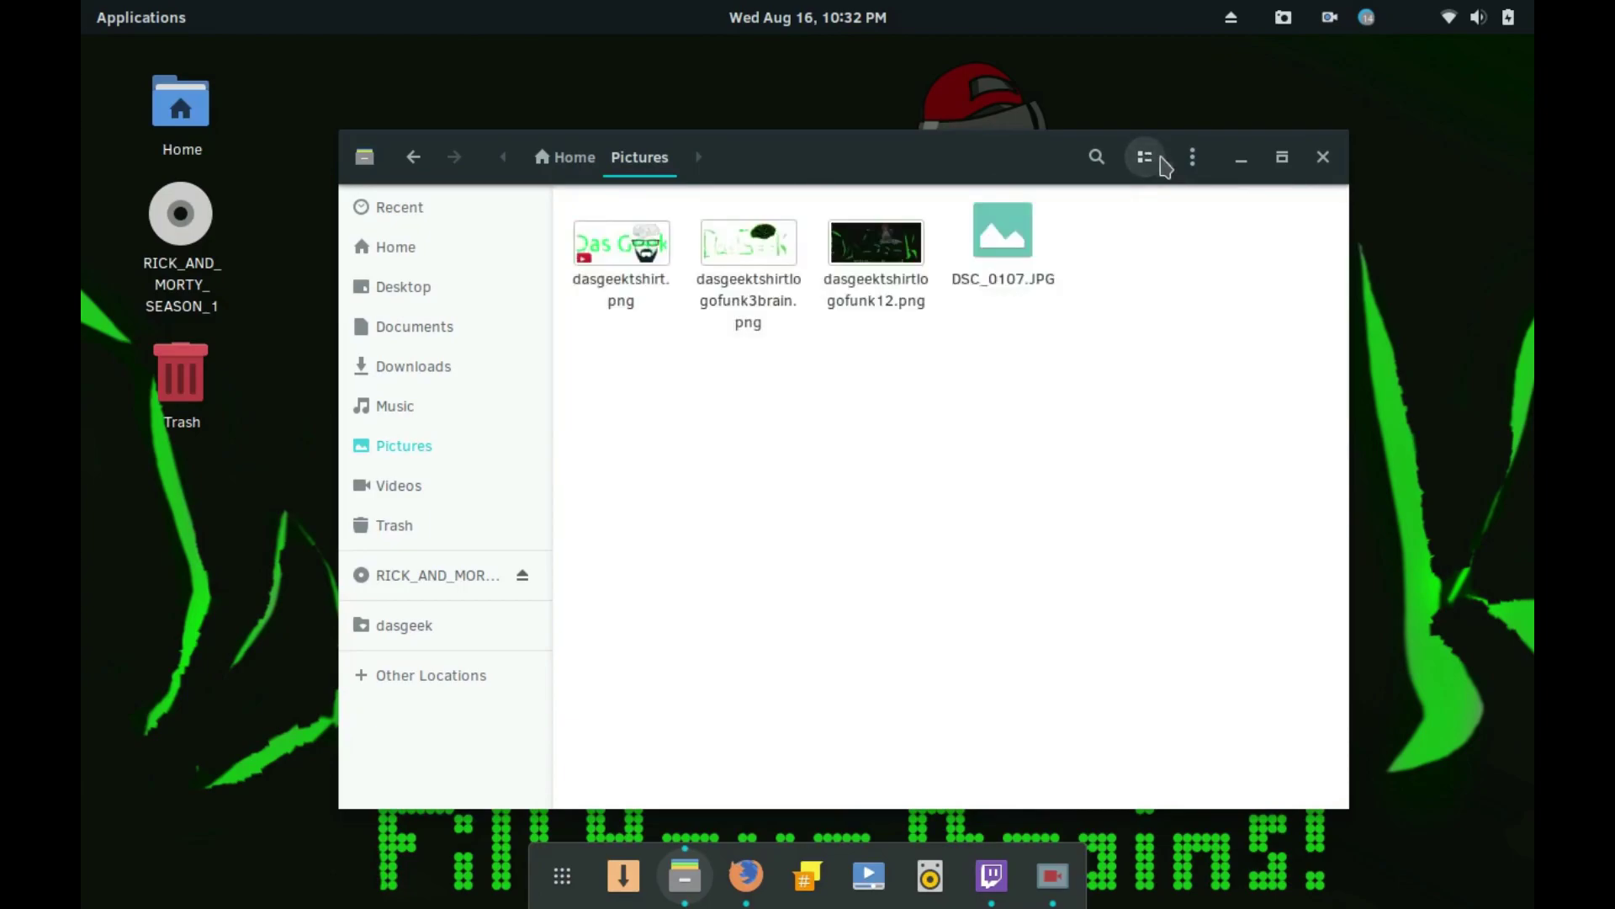
click(1192, 157)
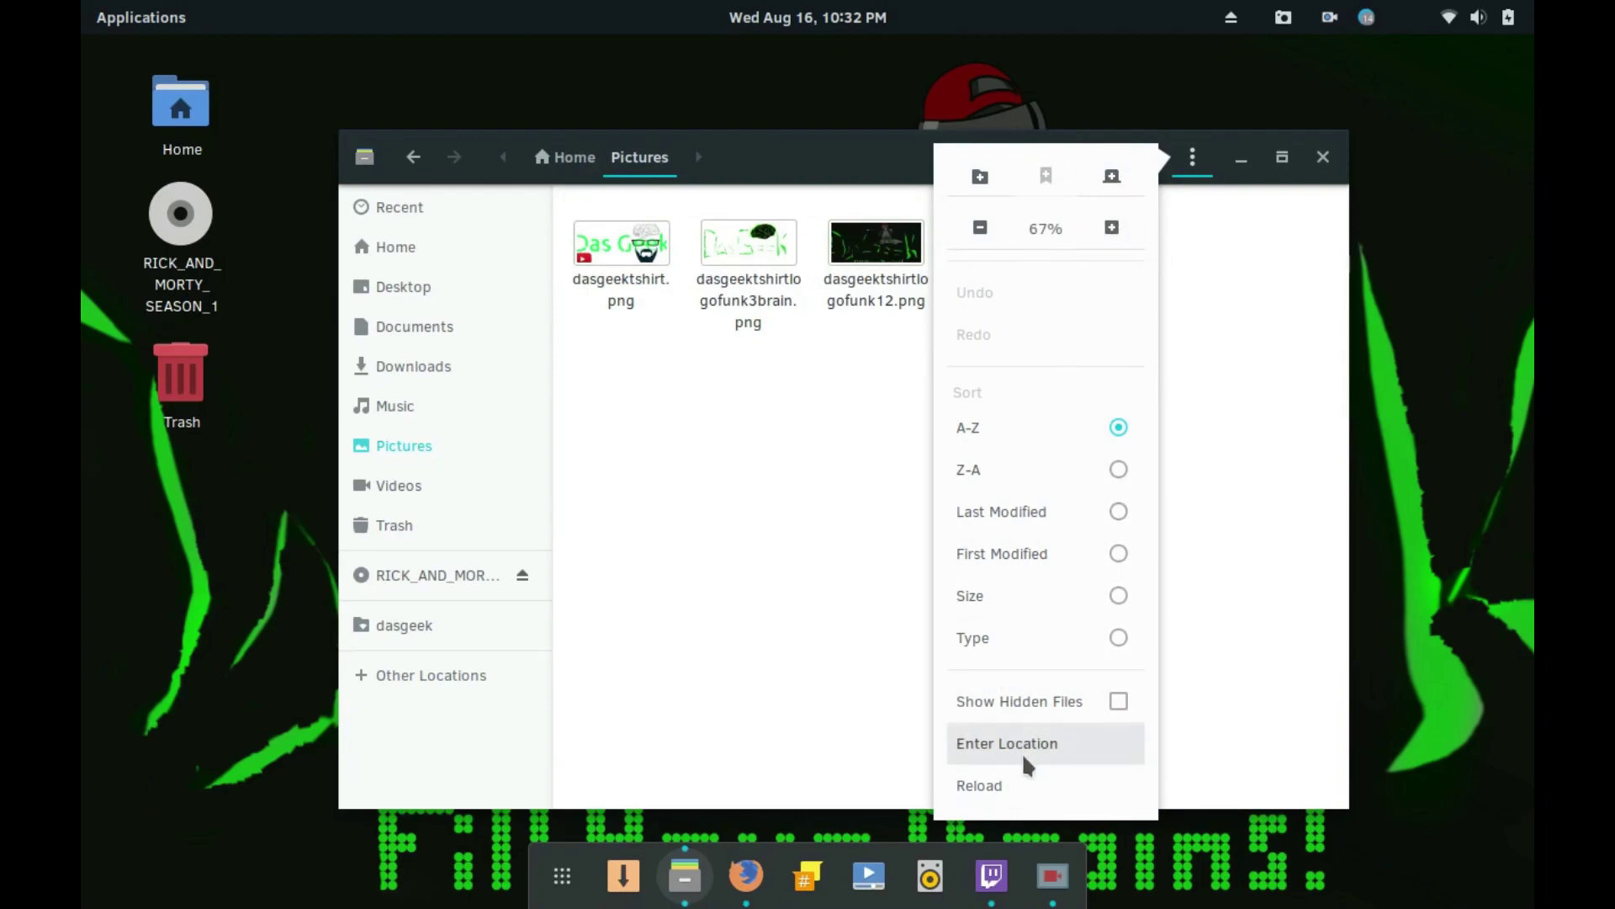
click(1211, 425)
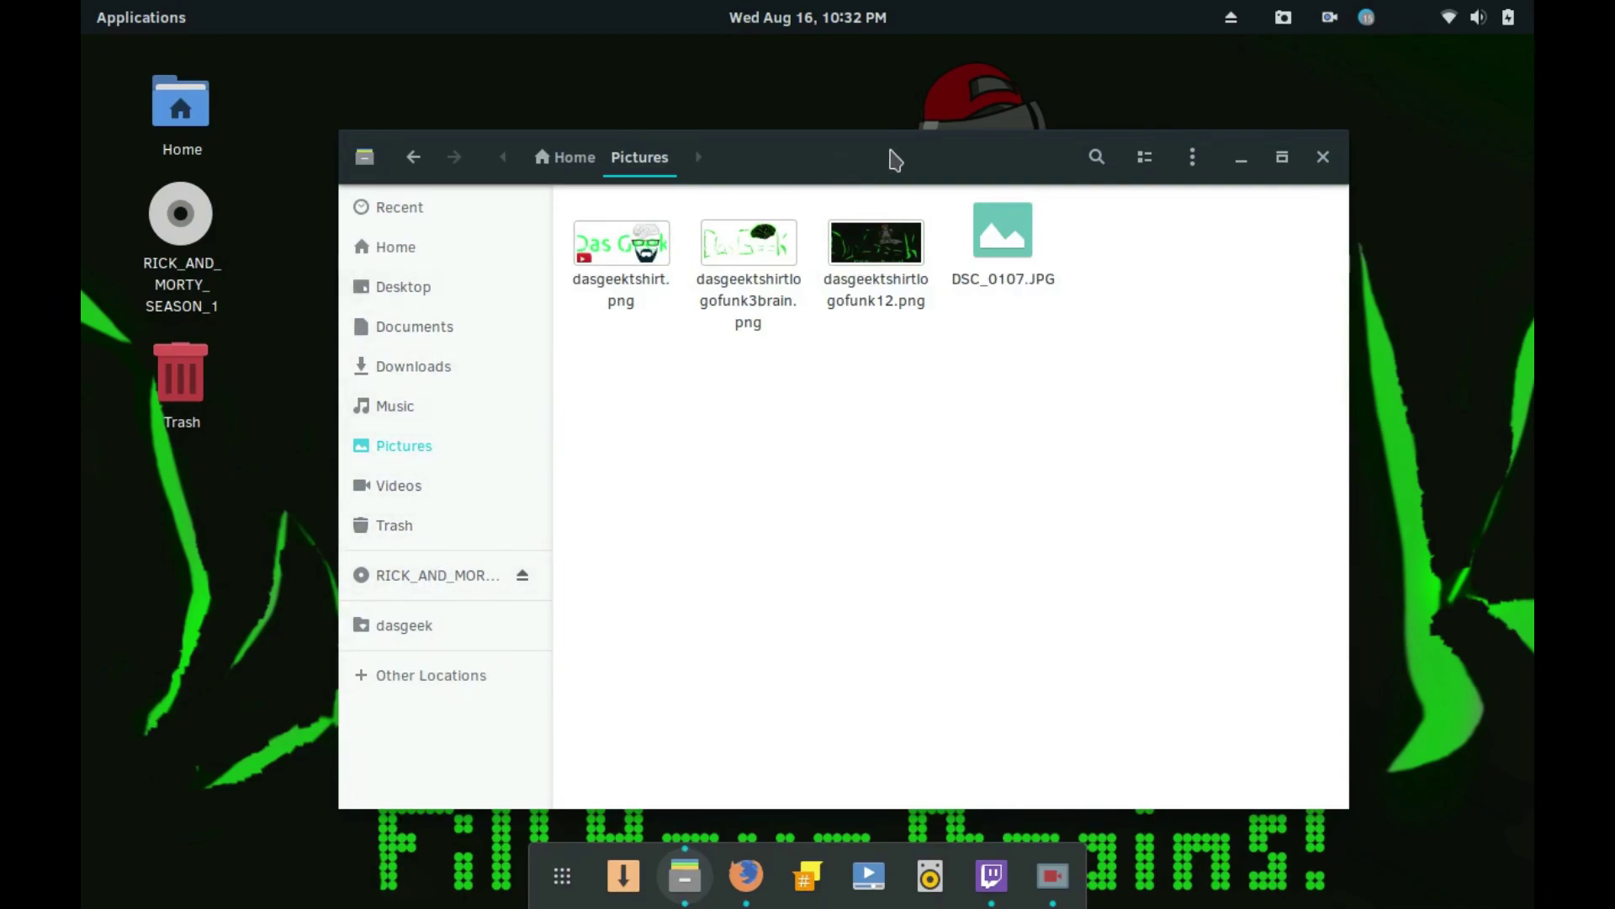
click(1323, 159)
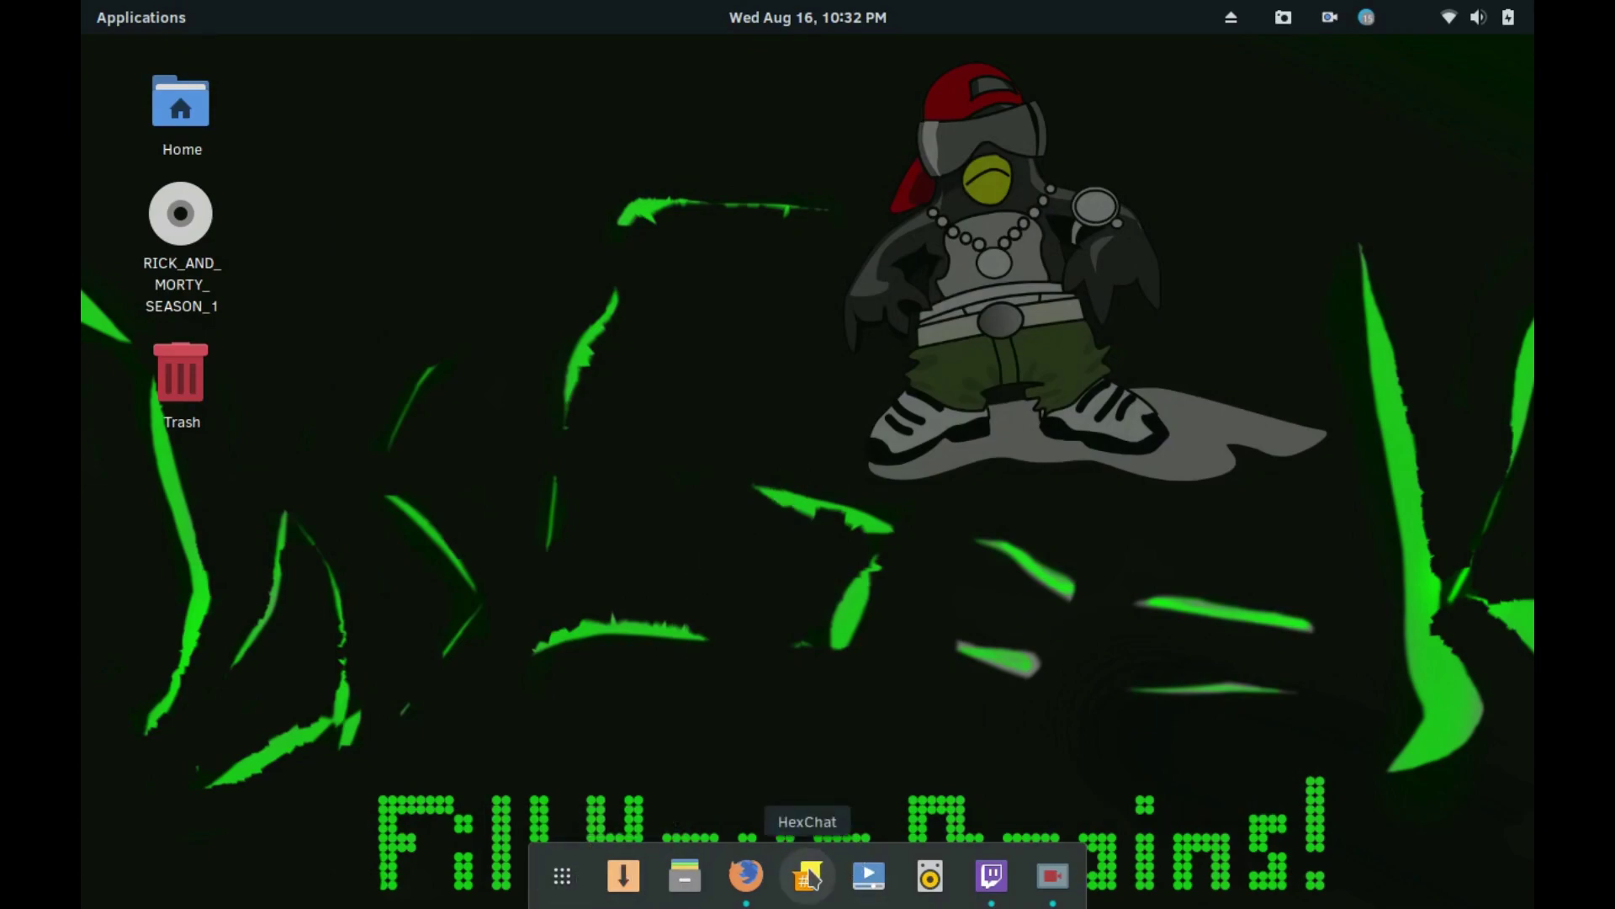
- Launch Spotify from the app grid and start playing Slipknot's Psychosocial
click(564, 876)
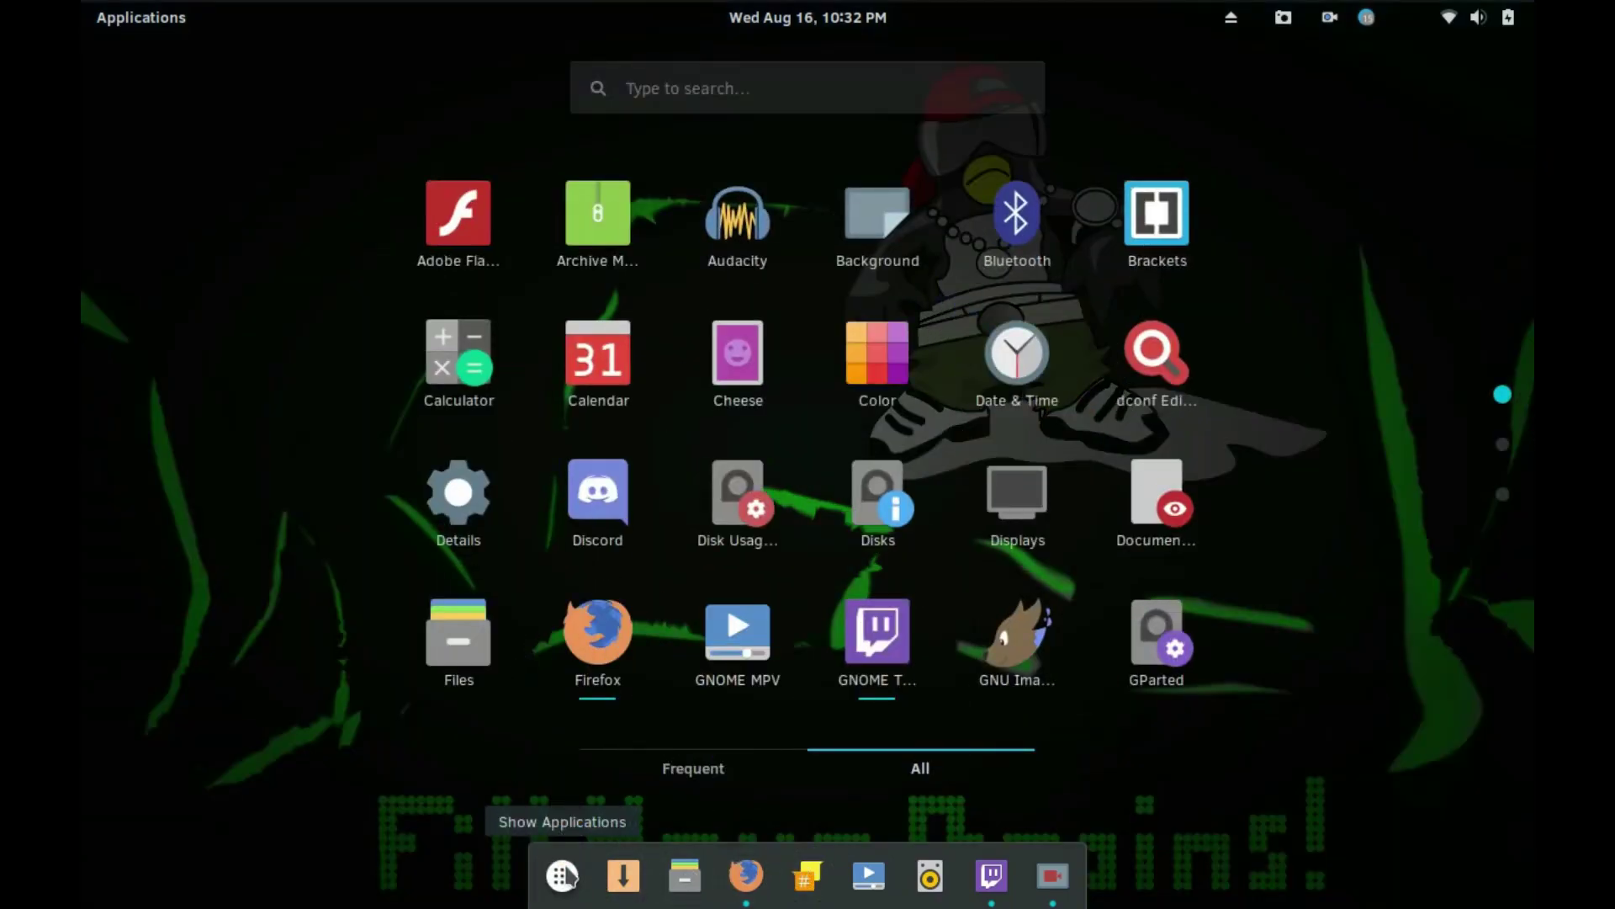
scroll(757, 408, down, 2)
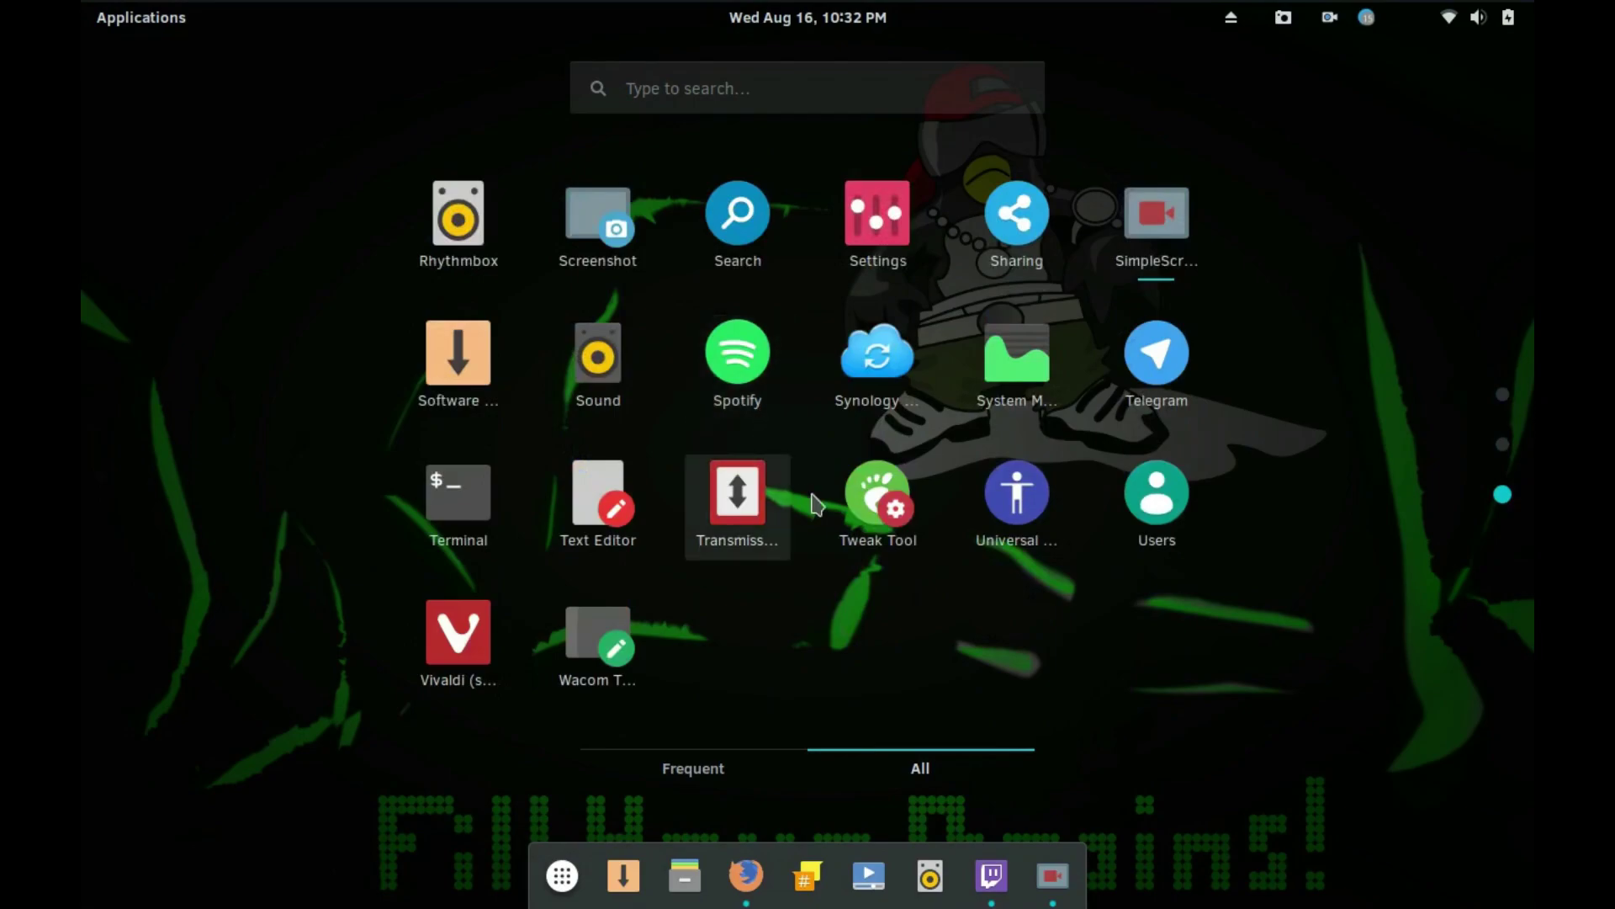
click(748, 387)
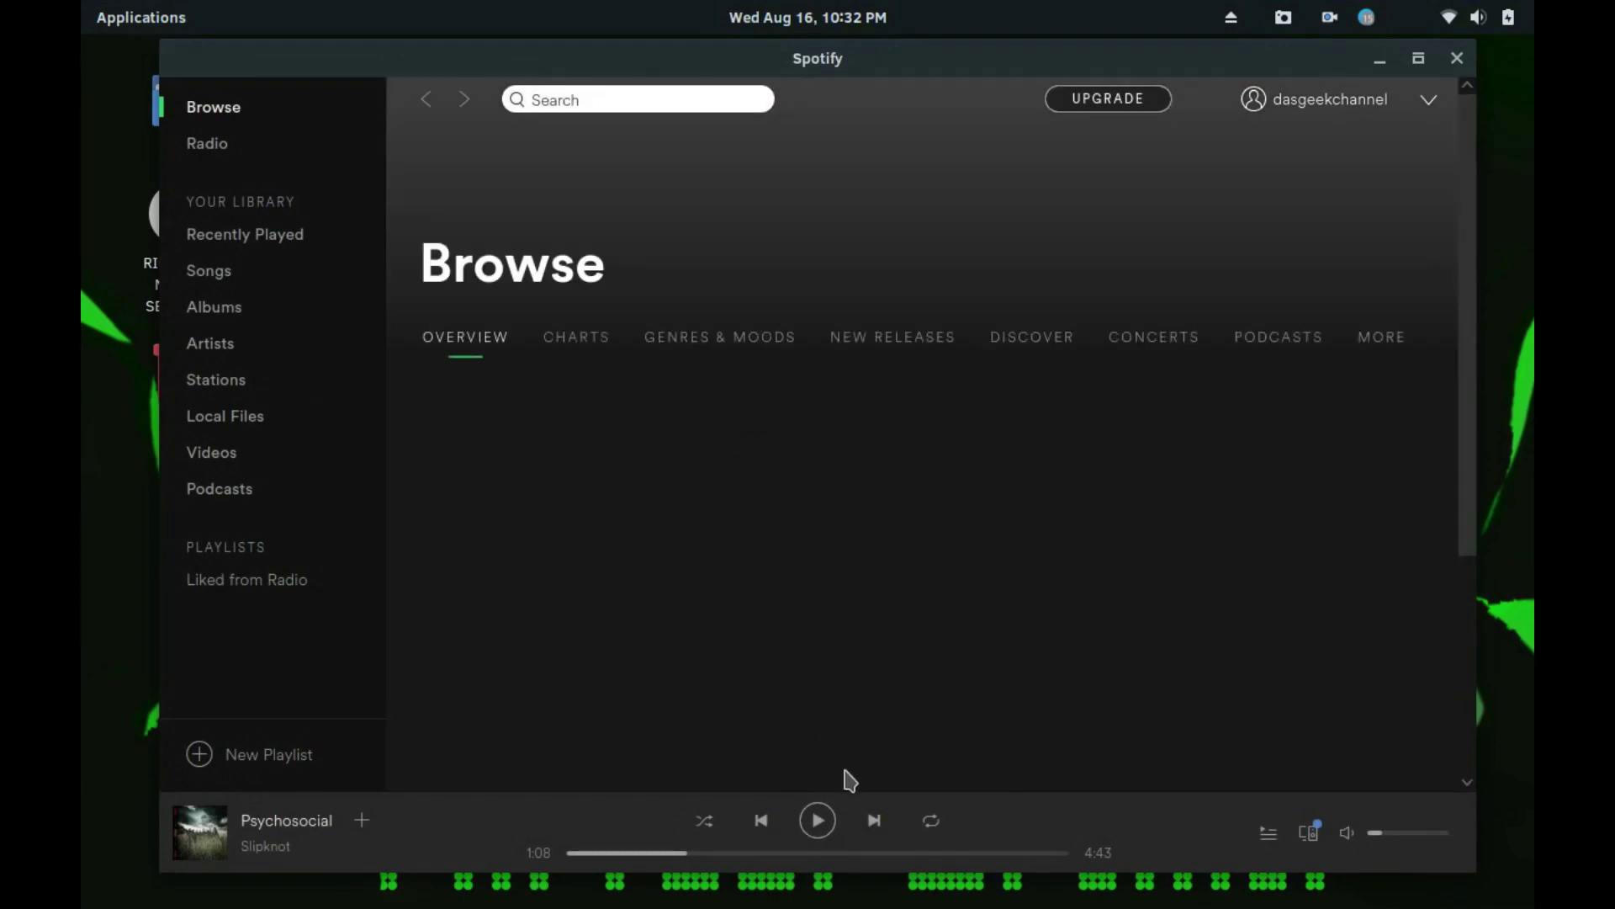
click(817, 820)
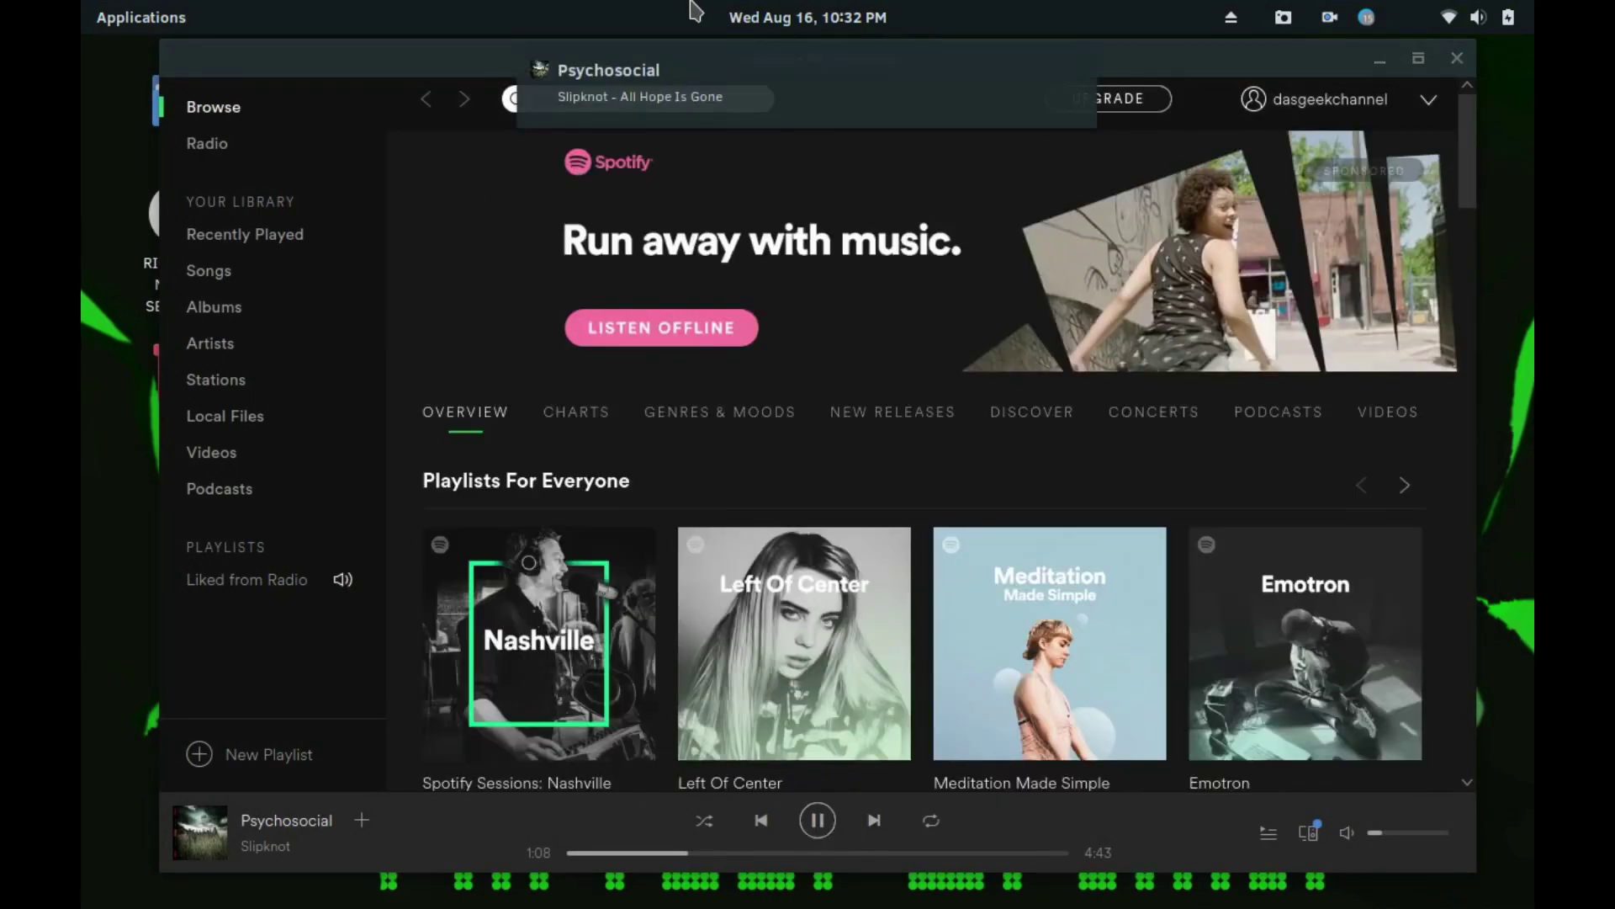
- Pause and resume the song from the notification panel, then pause it at 1:16 and quit Spotify
click(741, 17)
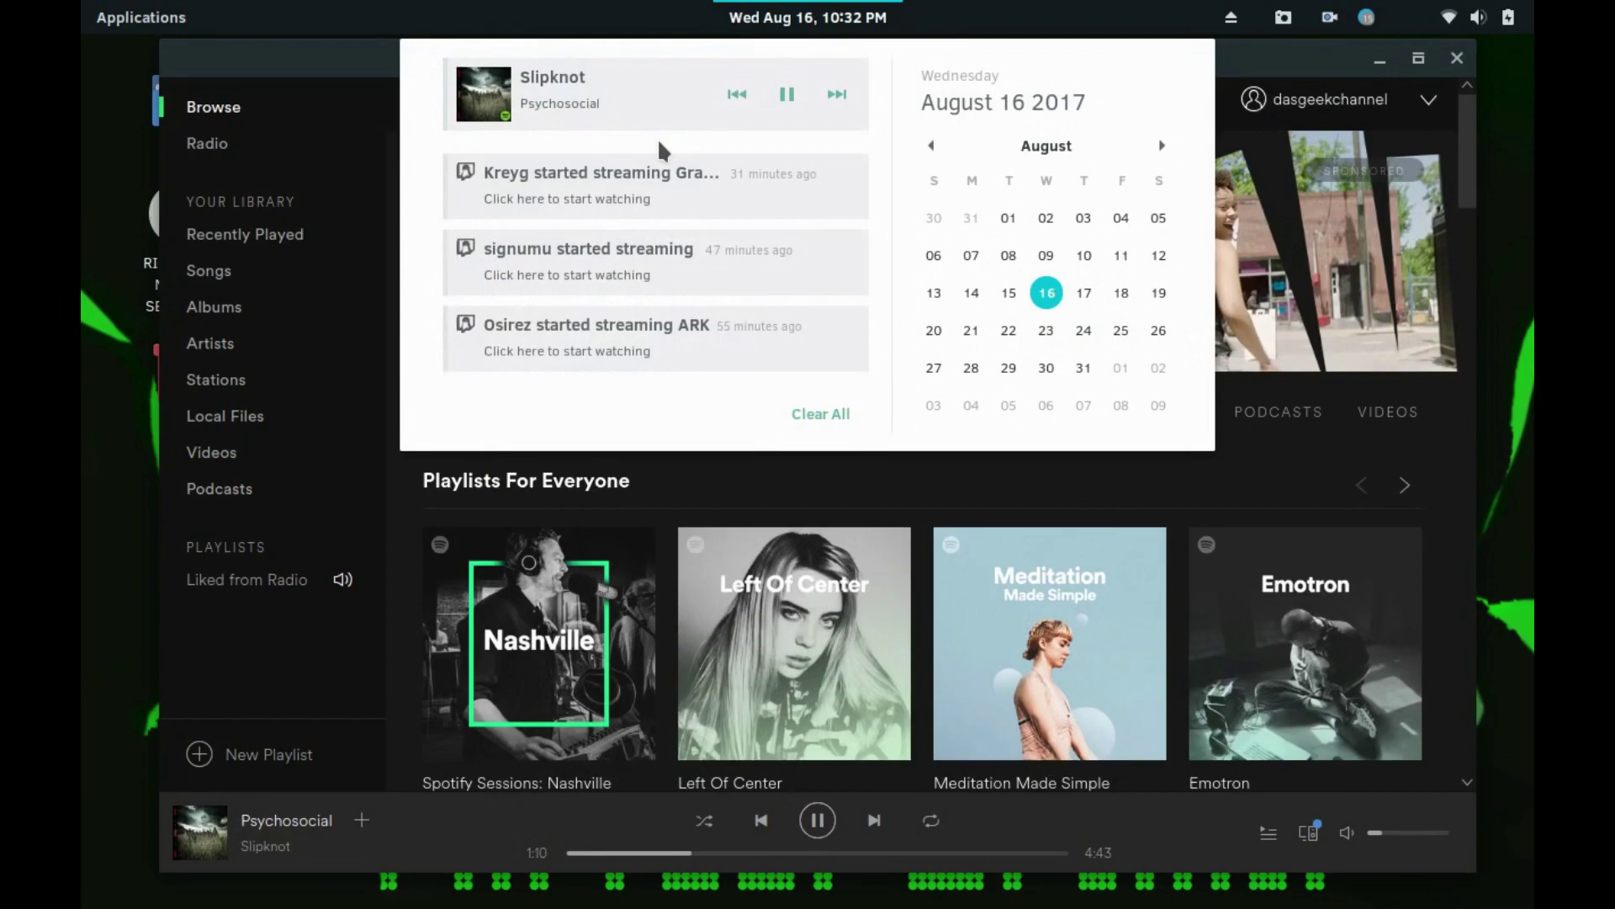
click(787, 96)
click(786, 95)
click(814, 823)
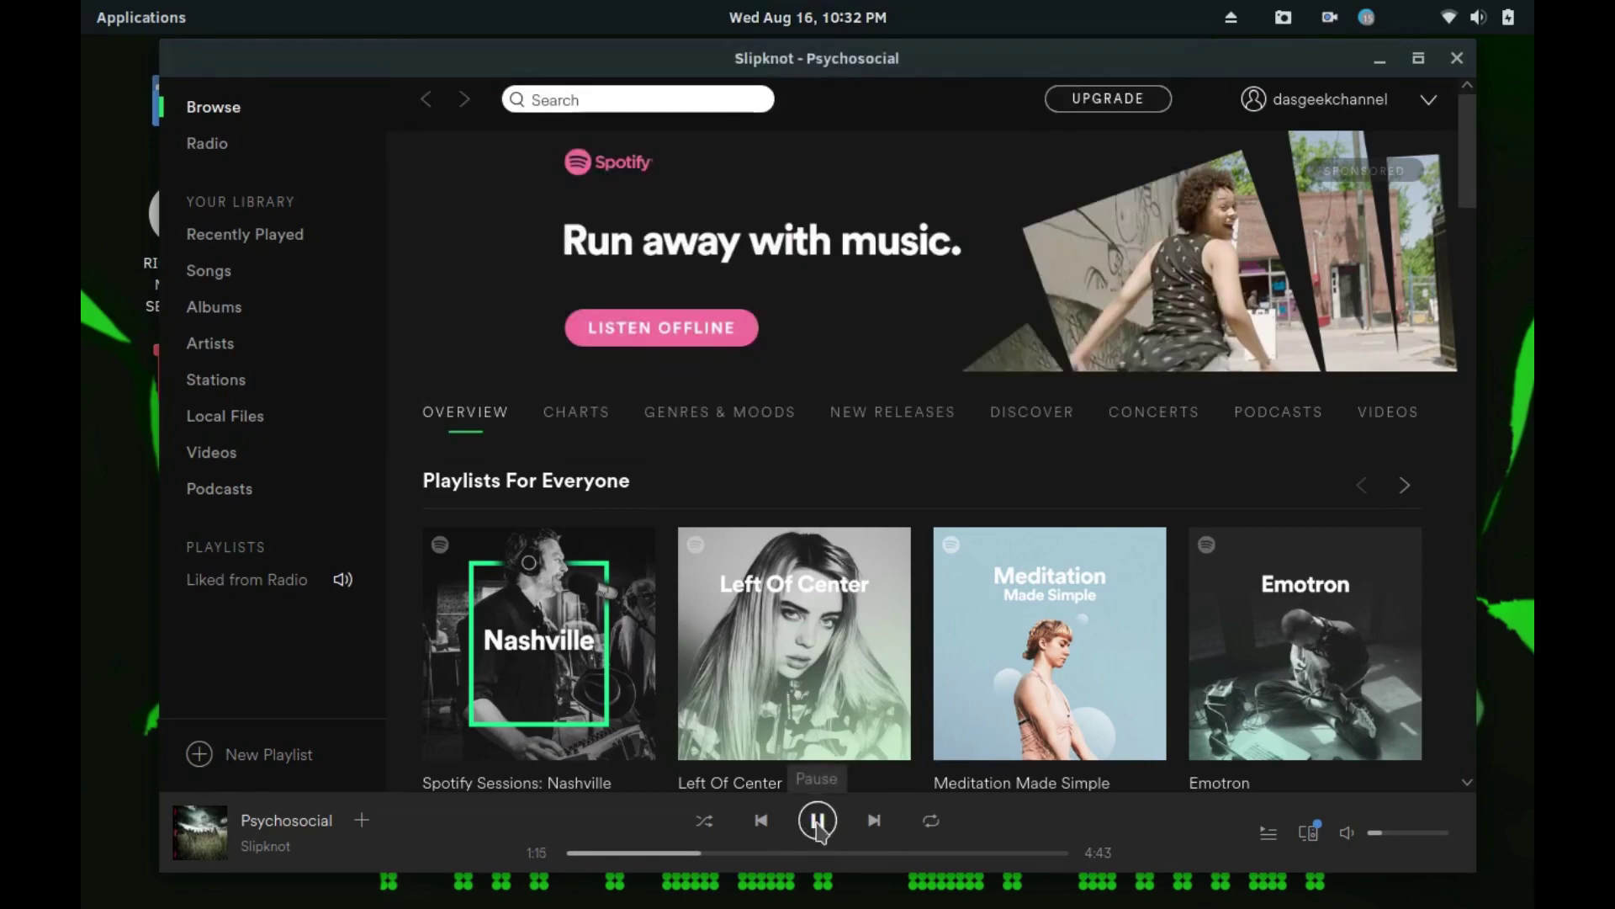
click(814, 822)
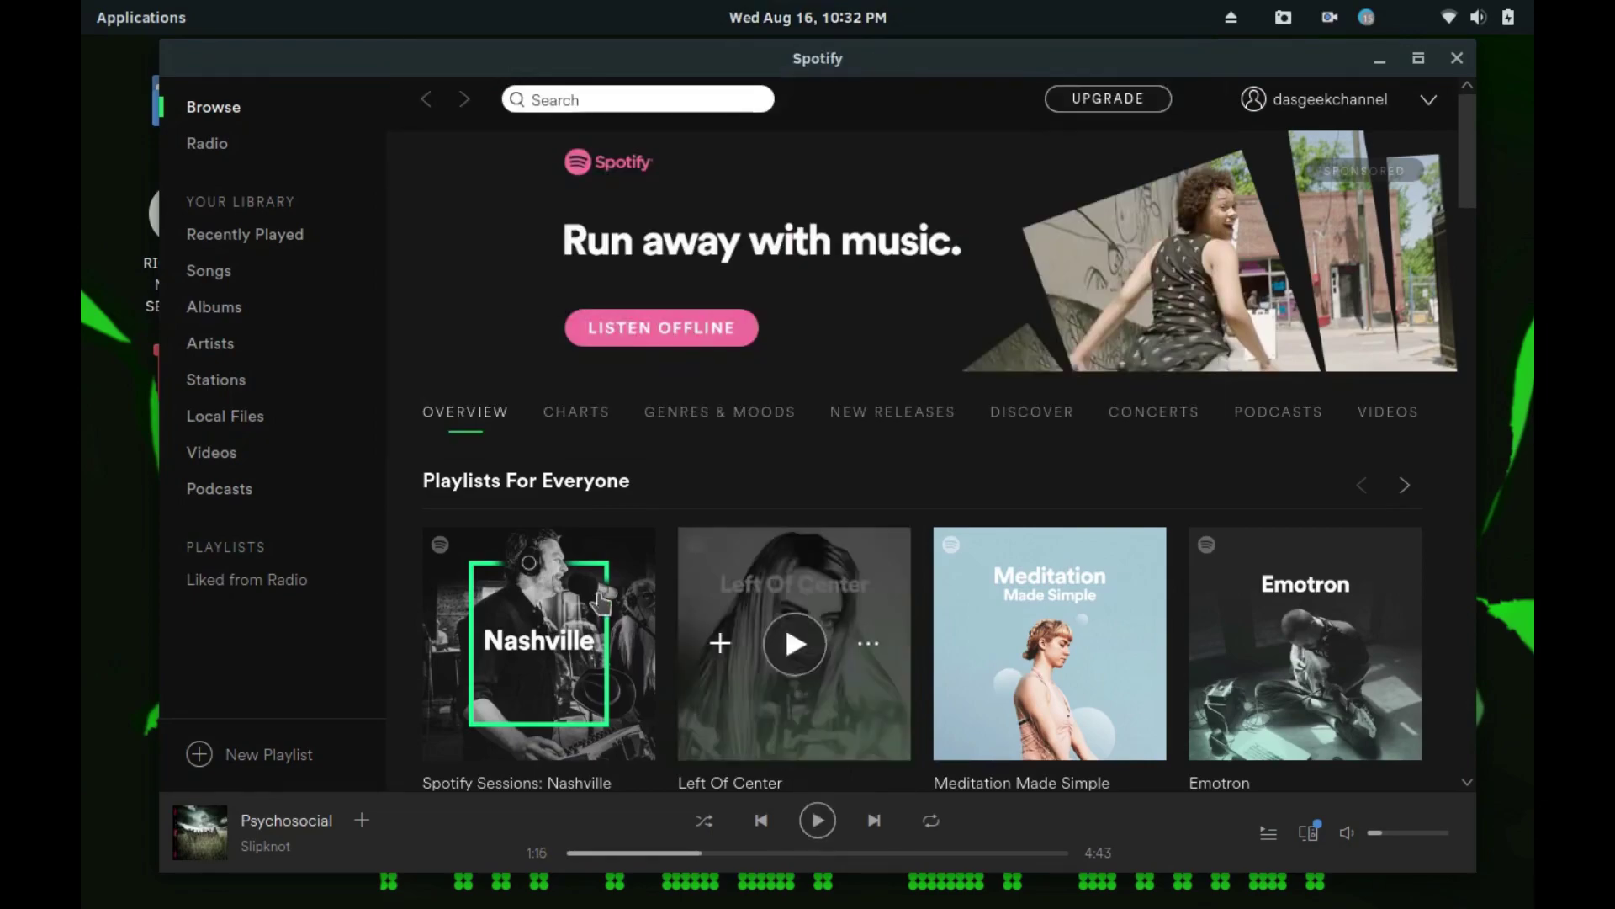
click(1456, 59)
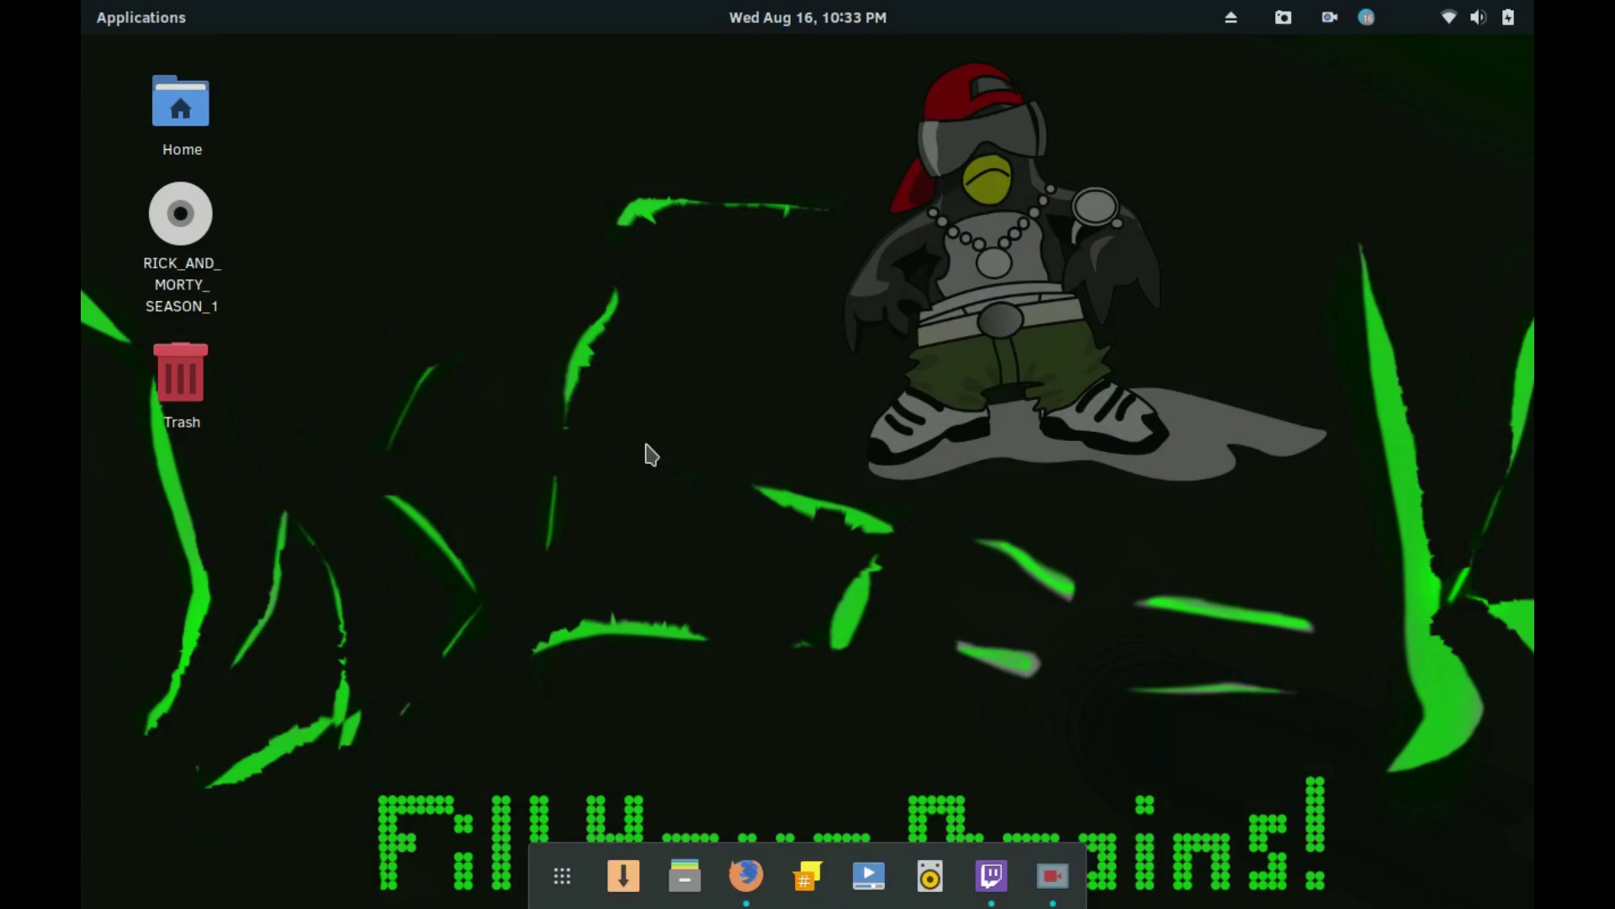
click(992, 876)
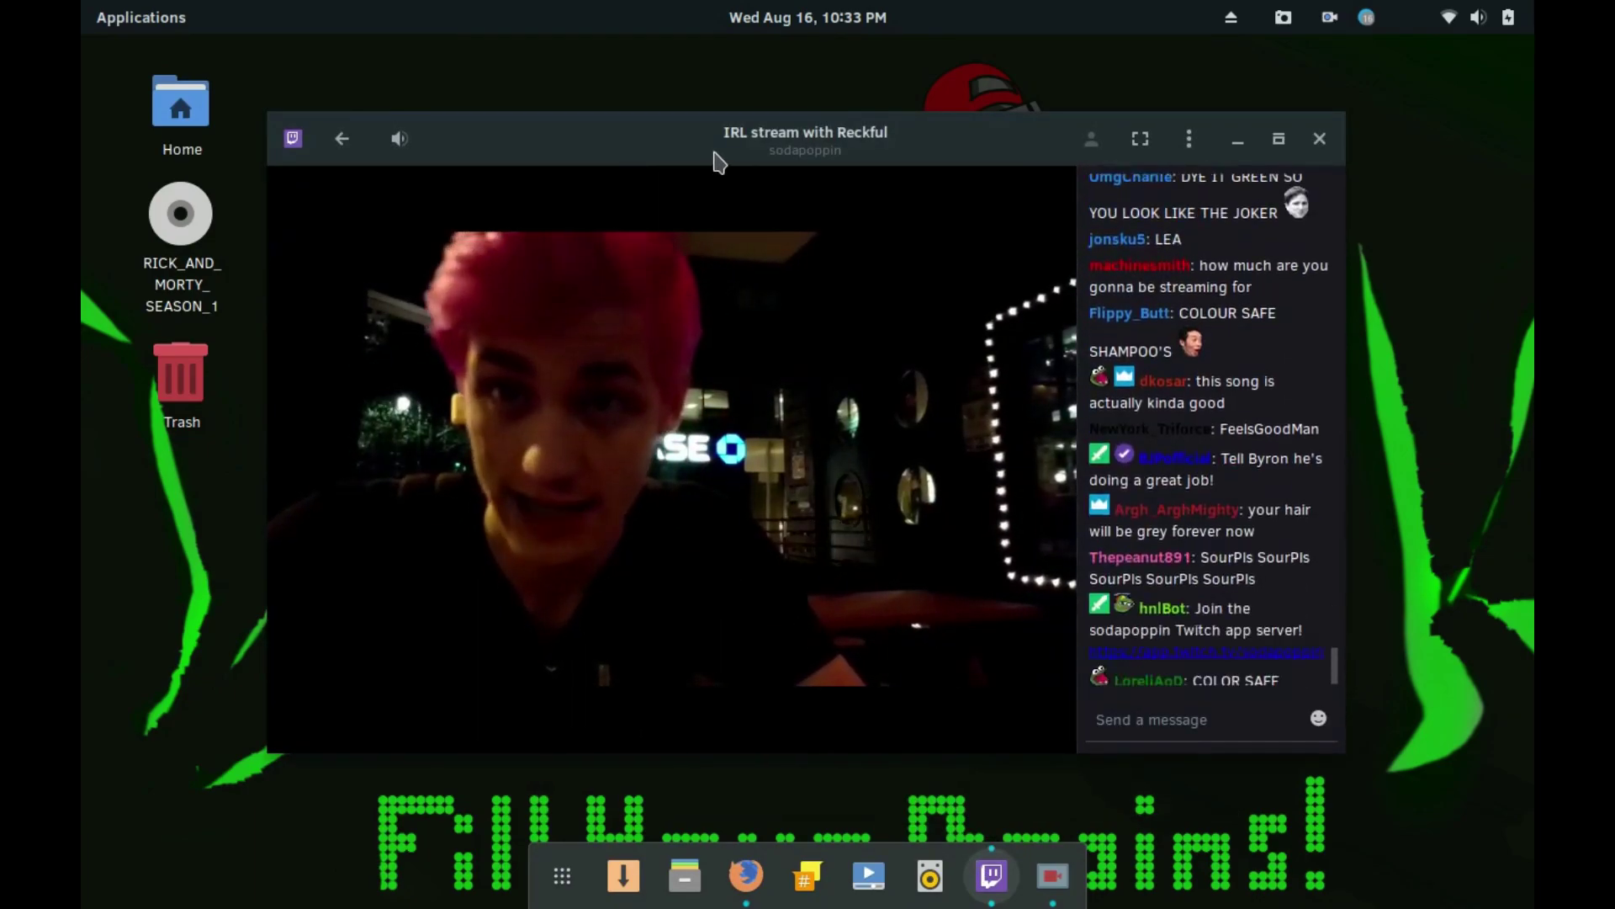
click(287, 143)
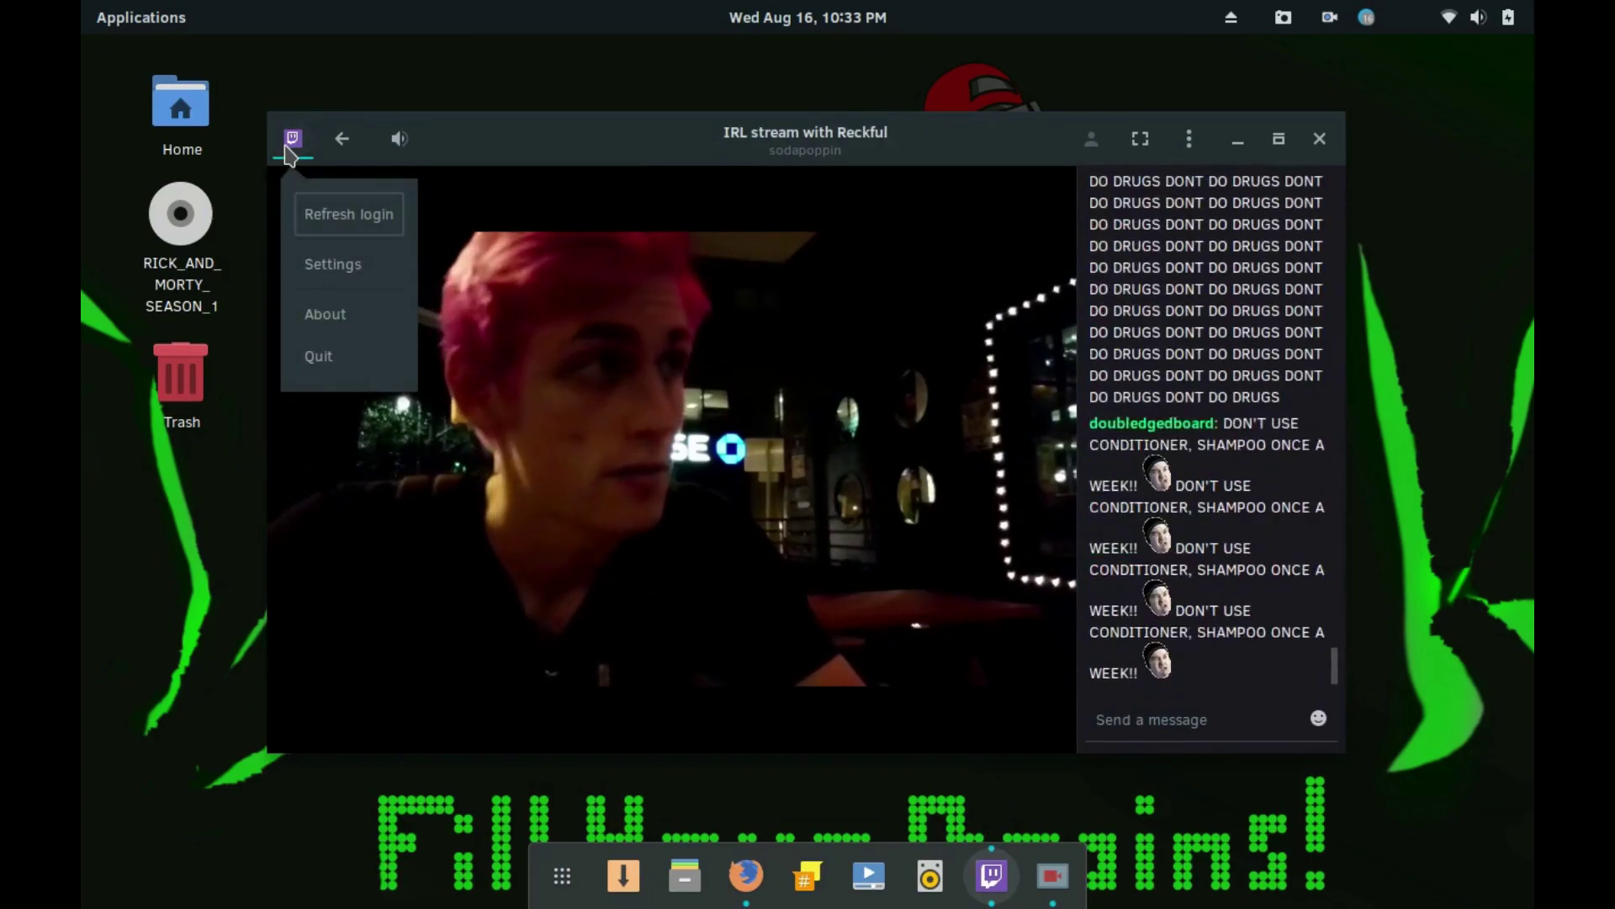
click(324, 313)
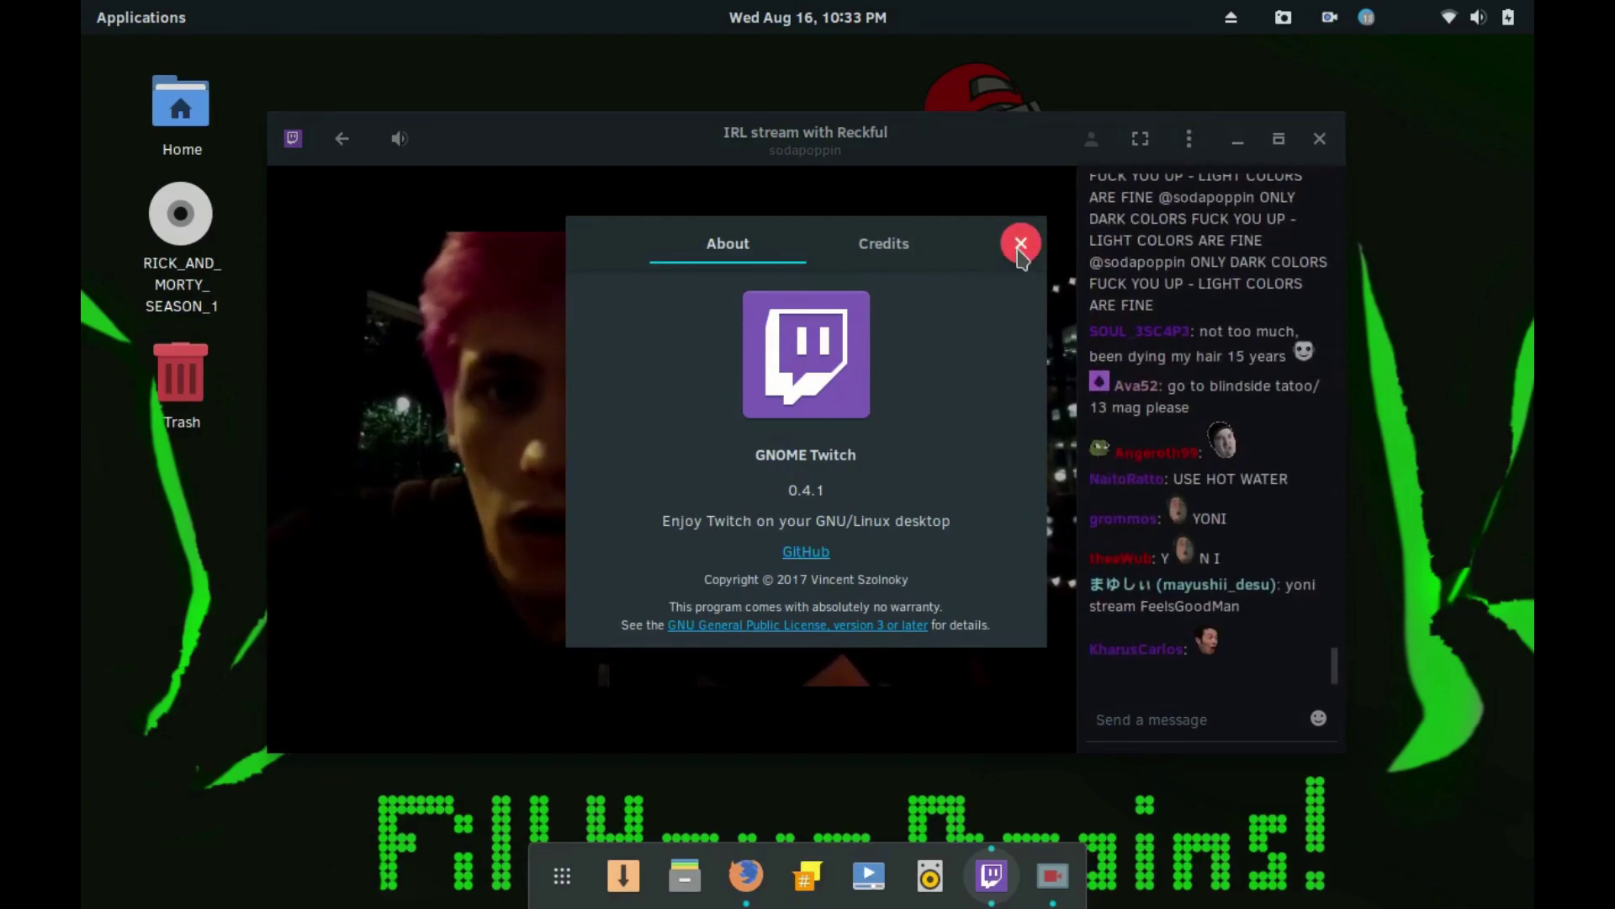
click(1020, 244)
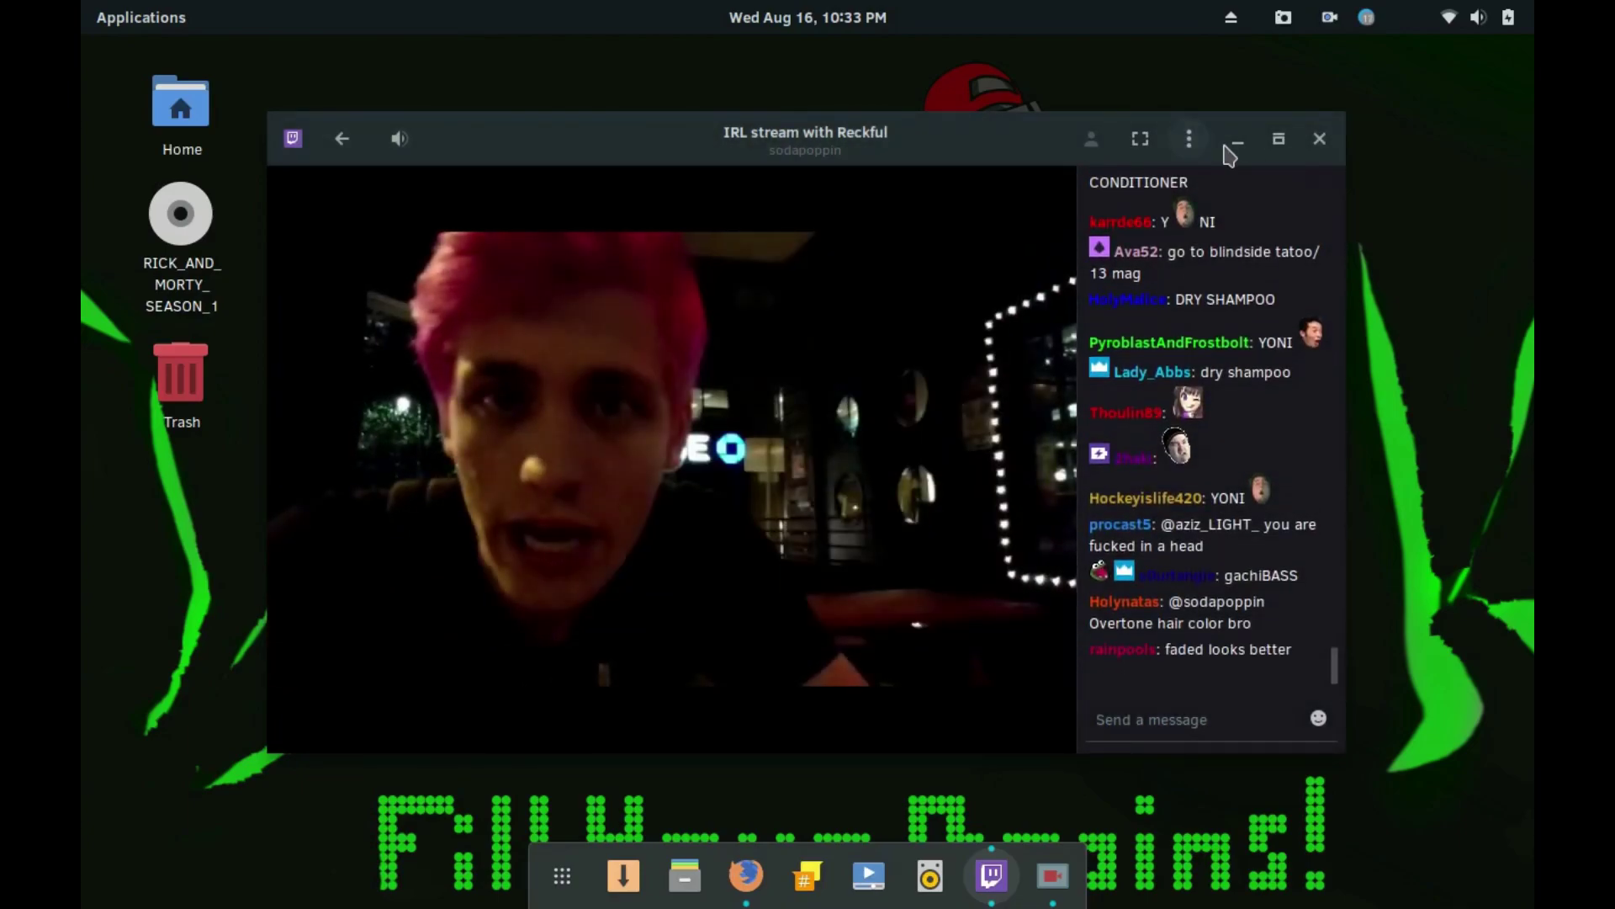
click(1237, 143)
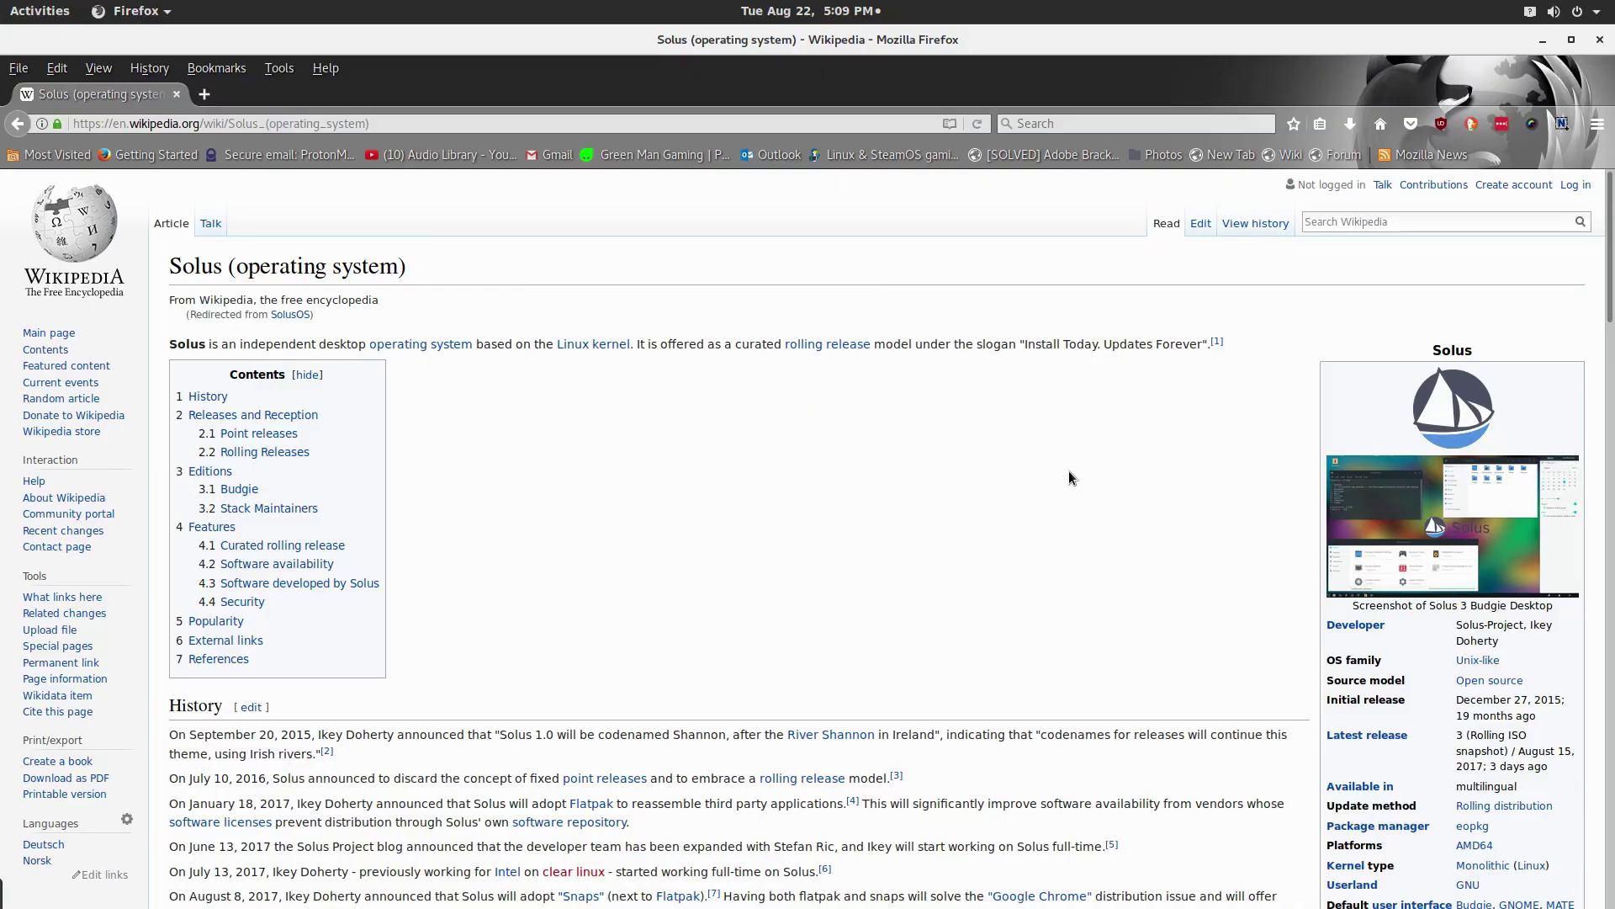
- Scroll through History and highlight the August 8 sentence about adopting Snaps alongside Flatpak
scroll(1070, 476, down, 4)
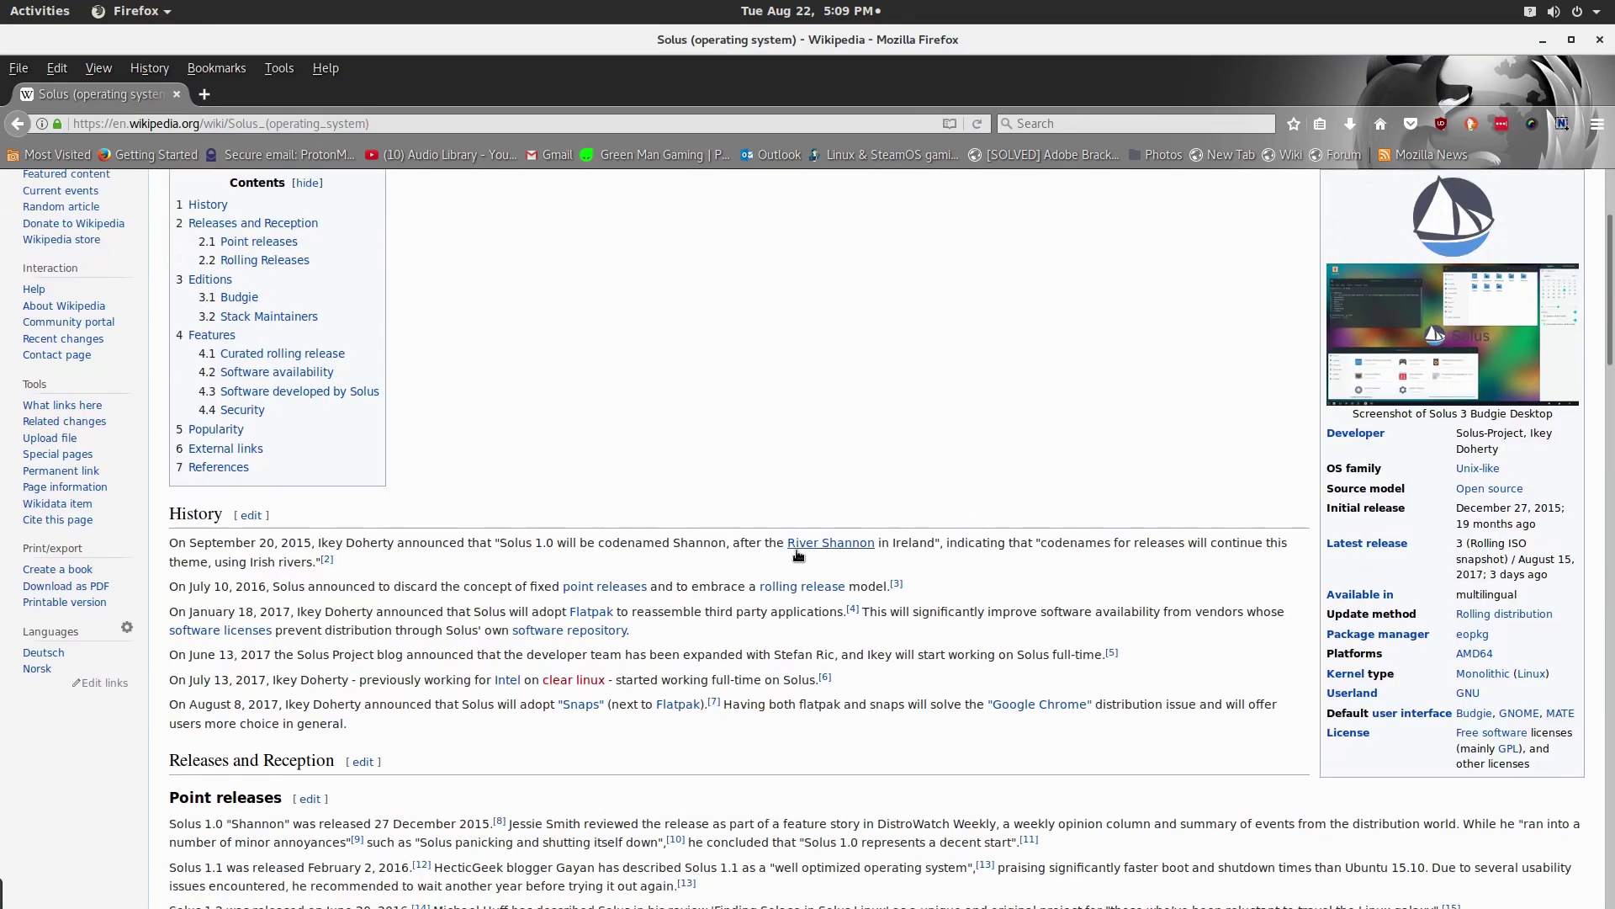
scroll(798, 555, down, 1)
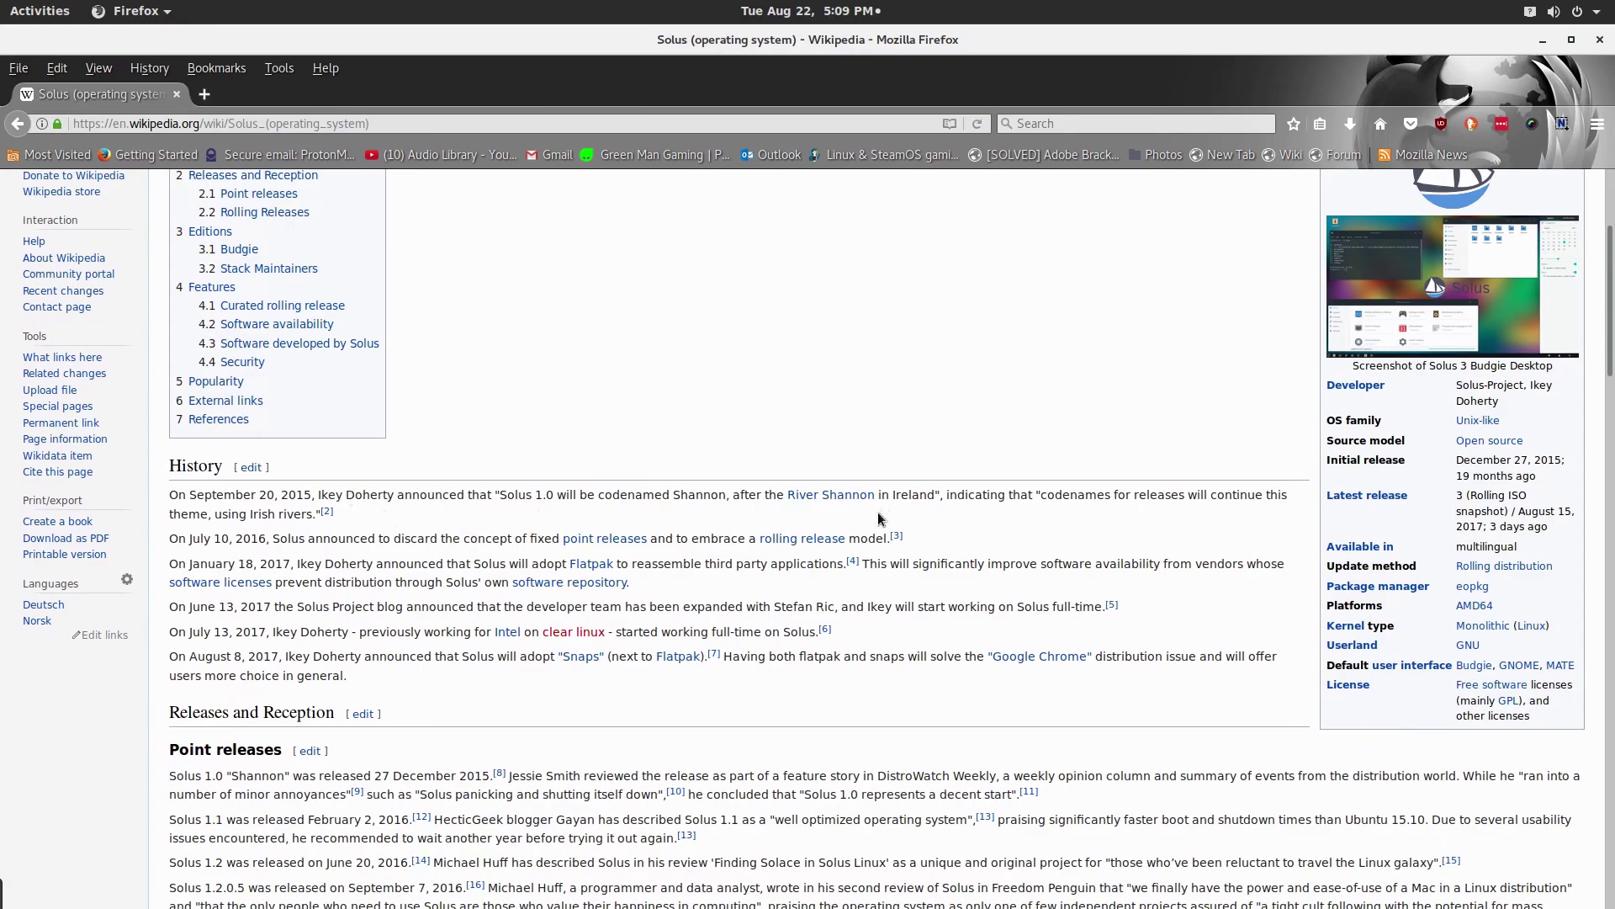
scroll(739, 535, down, 1)
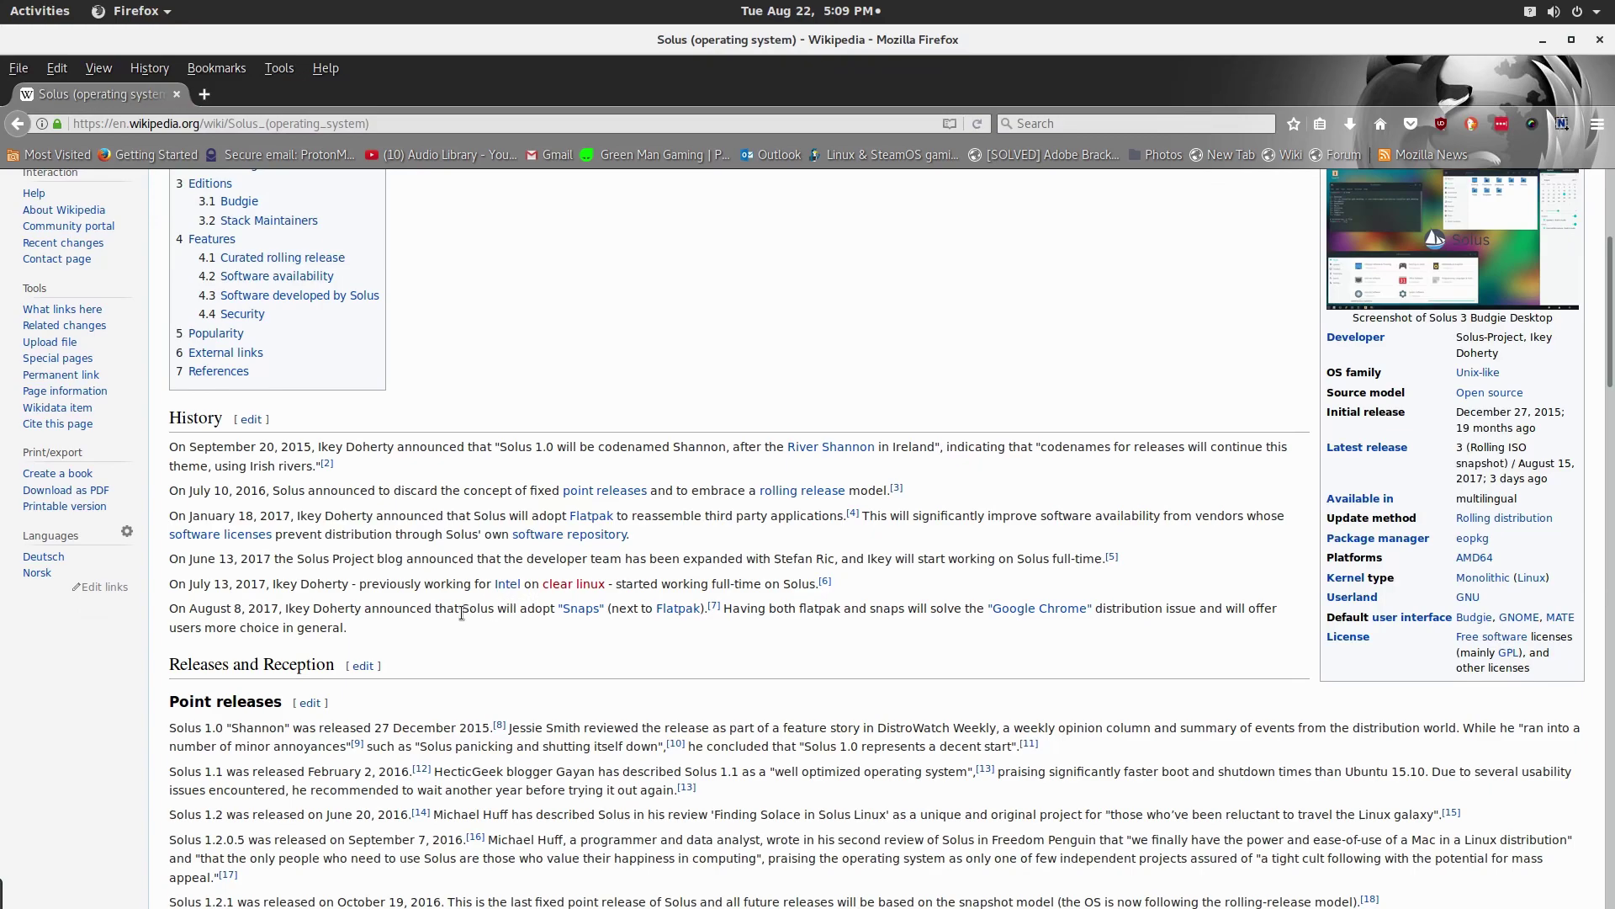
drag(462, 608, 706, 611)
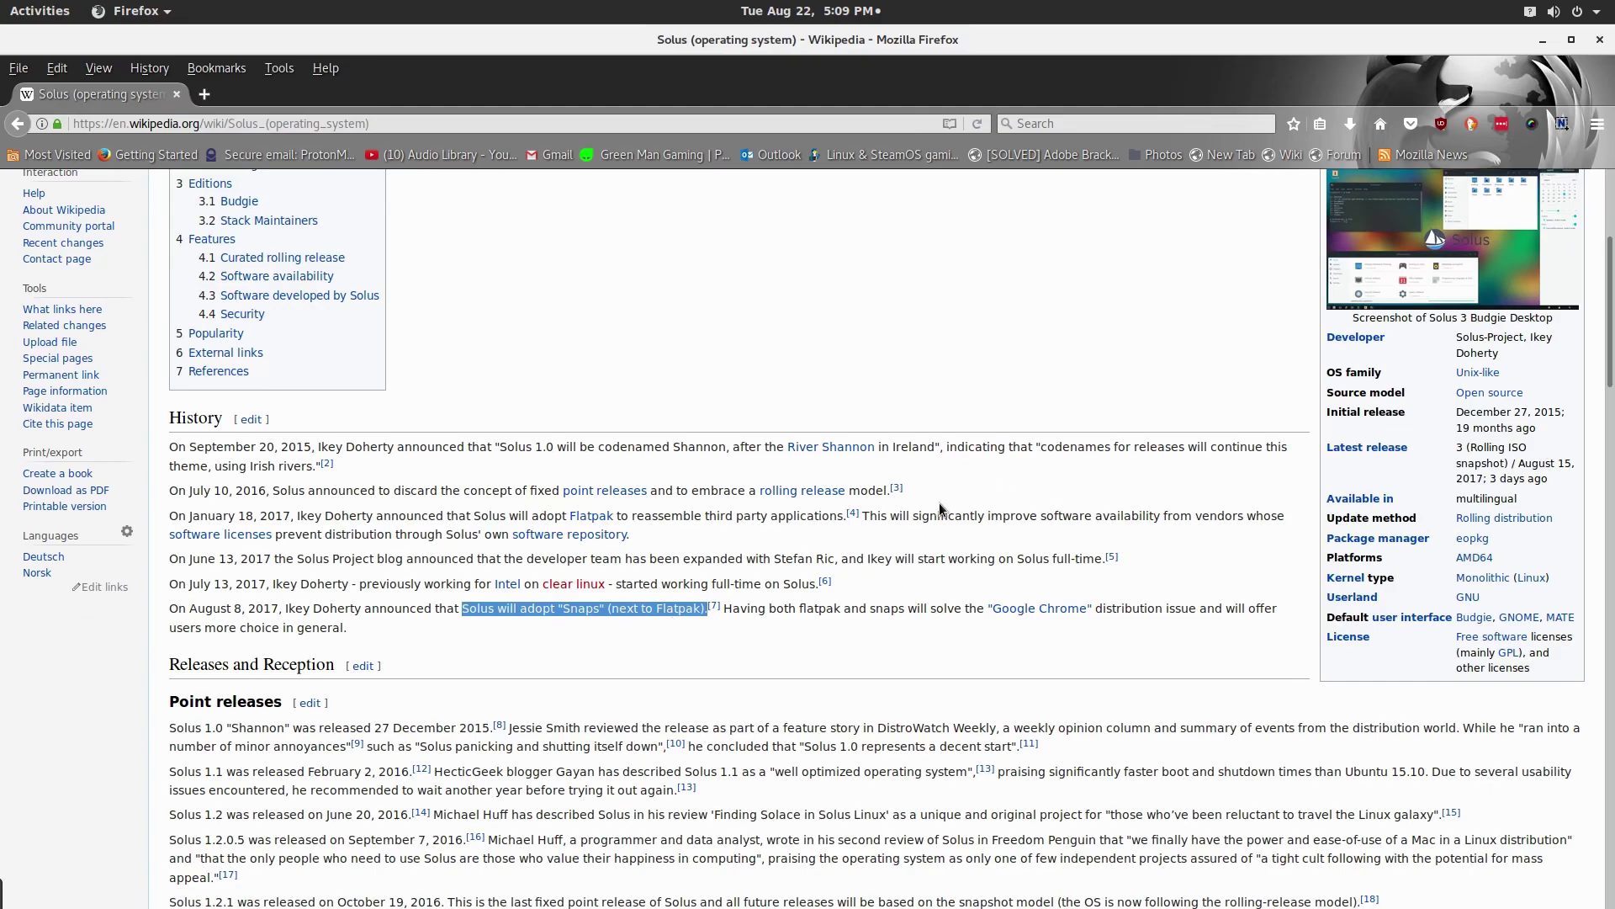
scroll(939, 502, down, 5)
scroll(875, 518, down, 3)
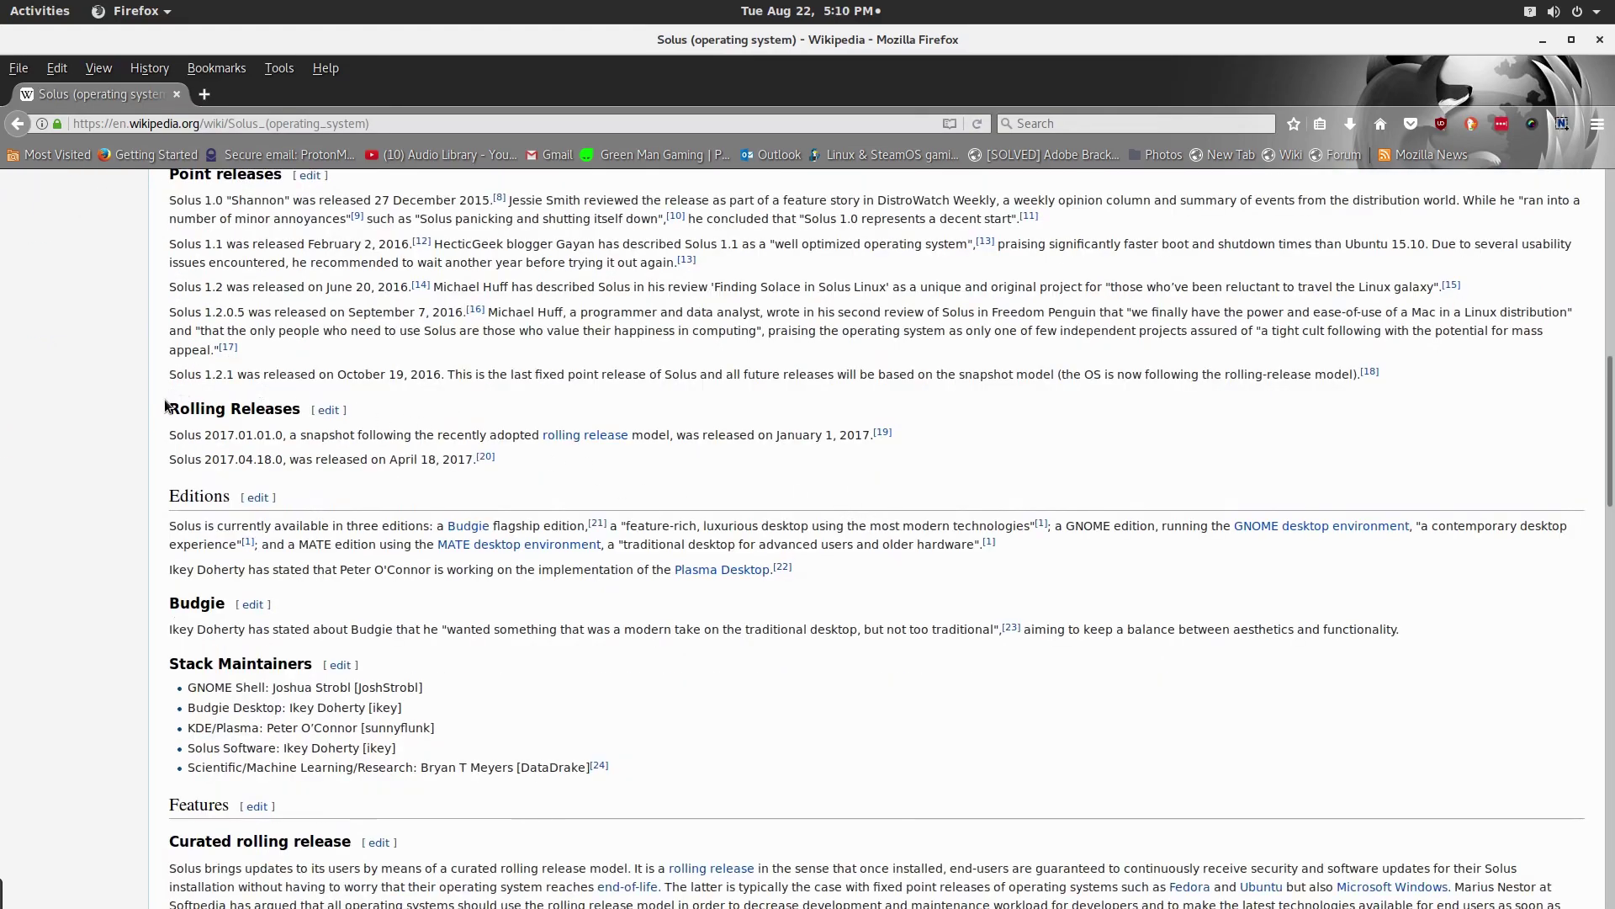
- Highlight the Rolling Releases heading and scroll down through the Features section
drag(179, 409, 294, 420)
scroll(373, 502, down, 3)
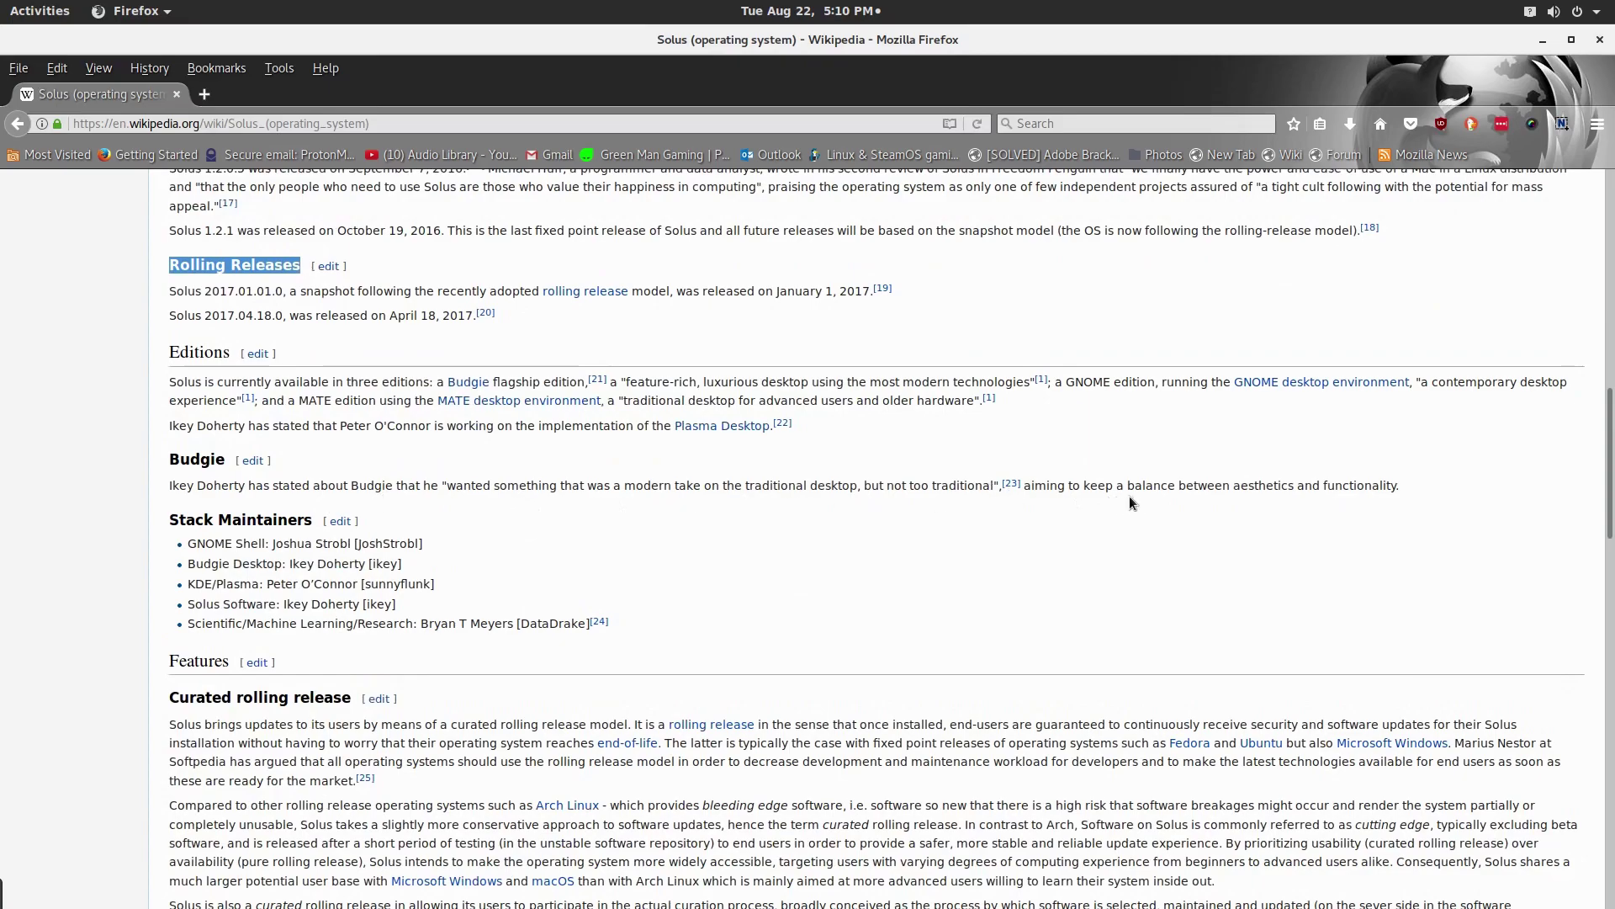
scroll(391, 532, down, 4)
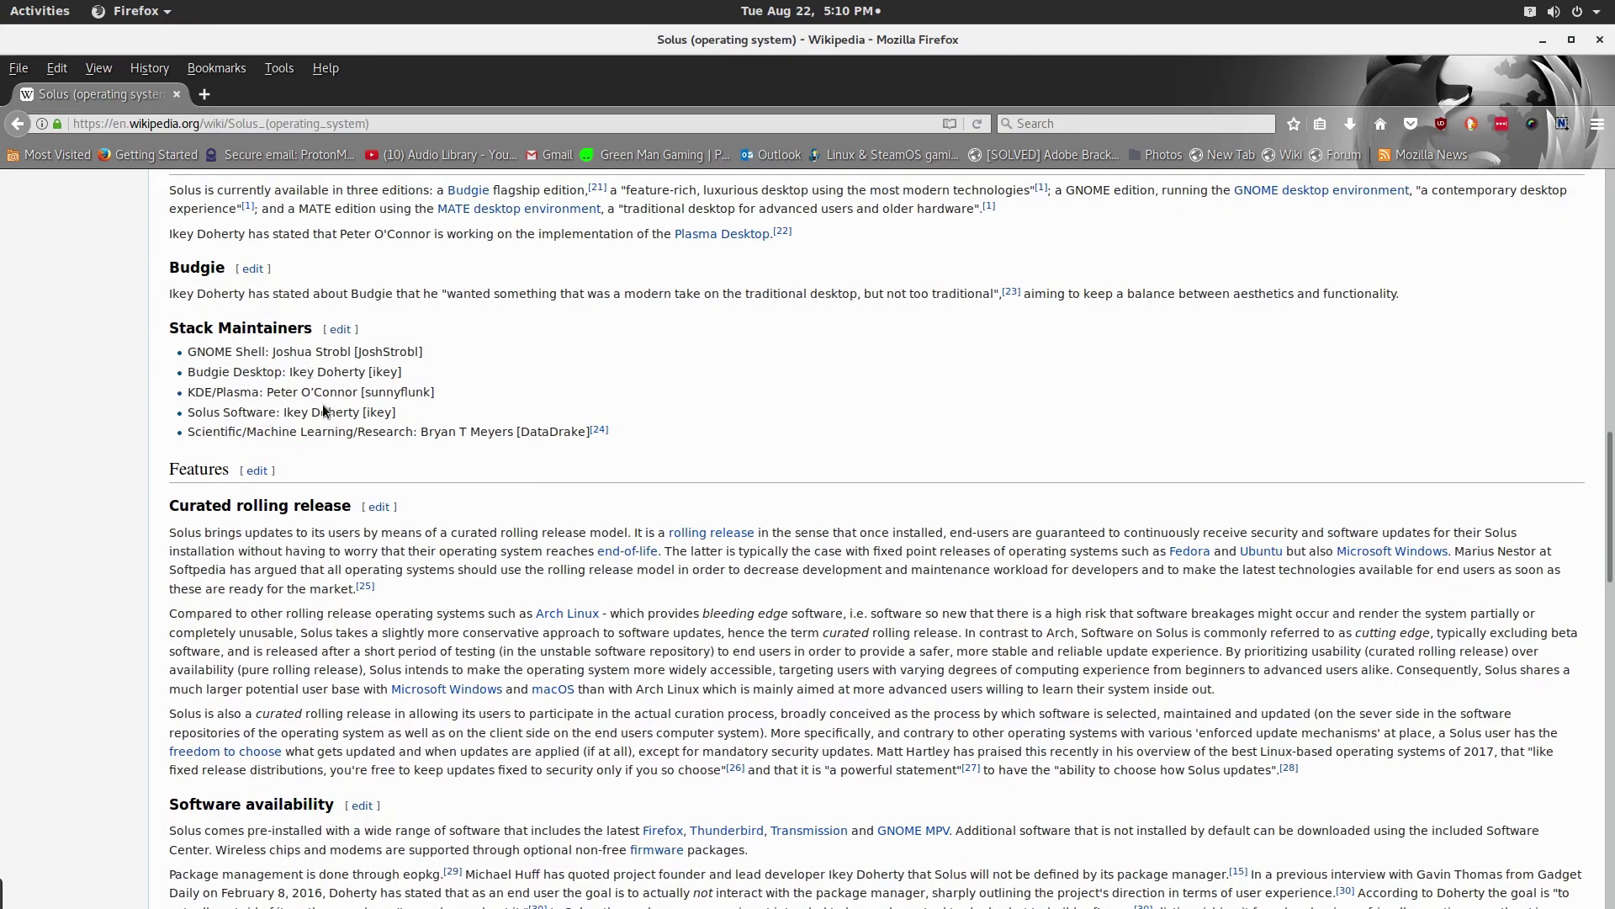
scroll(339, 459, down, 6)
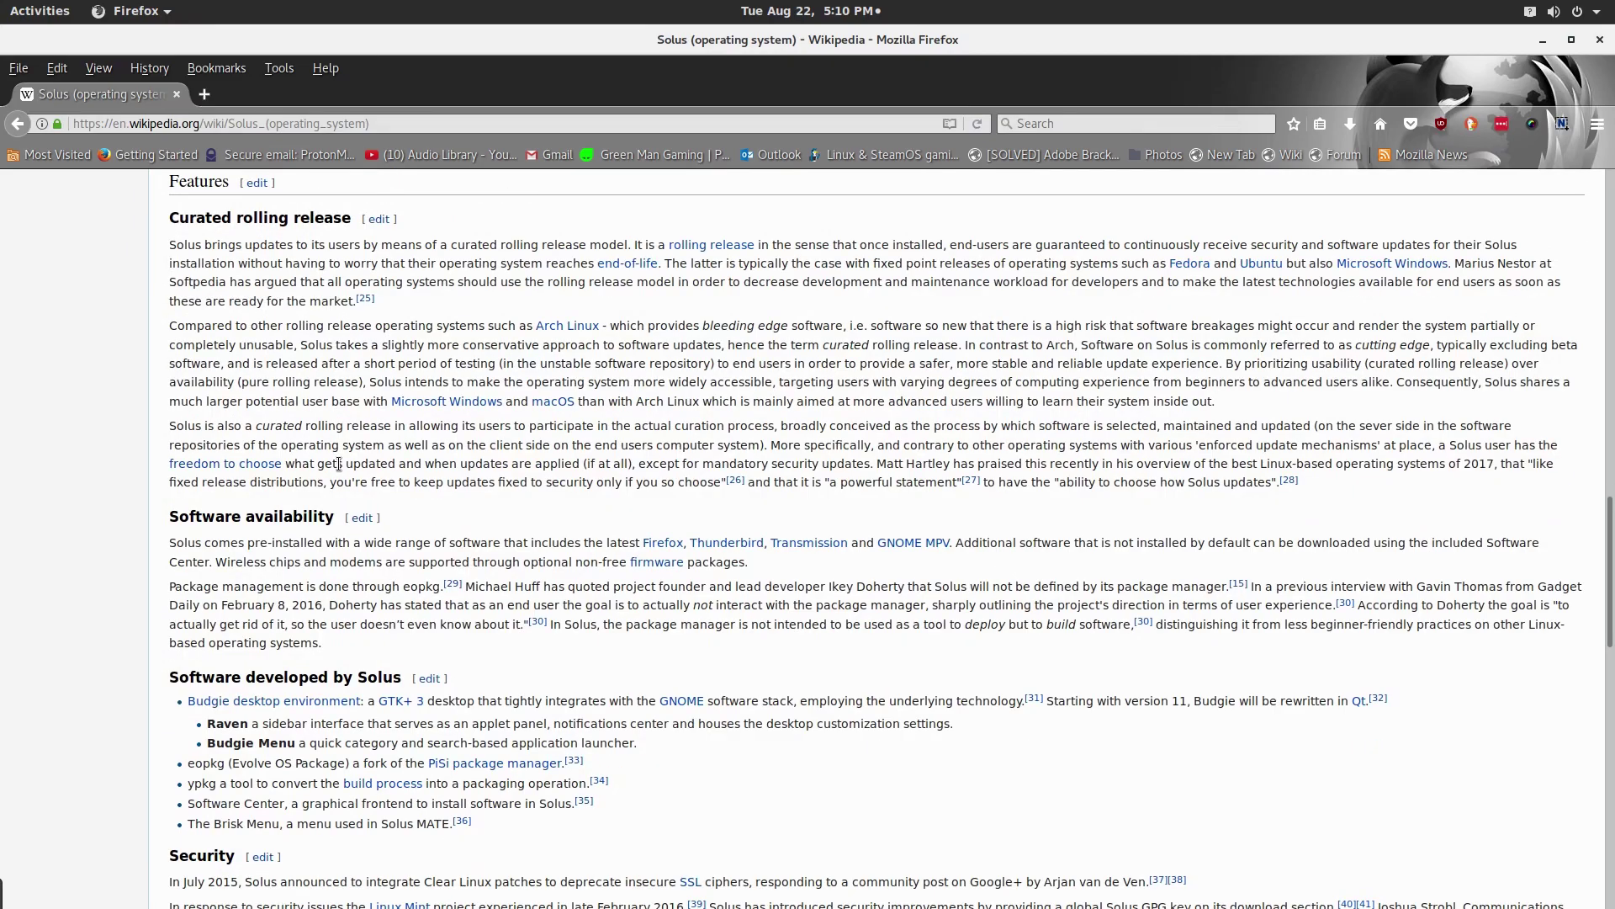
scroll(339, 463, down, 2)
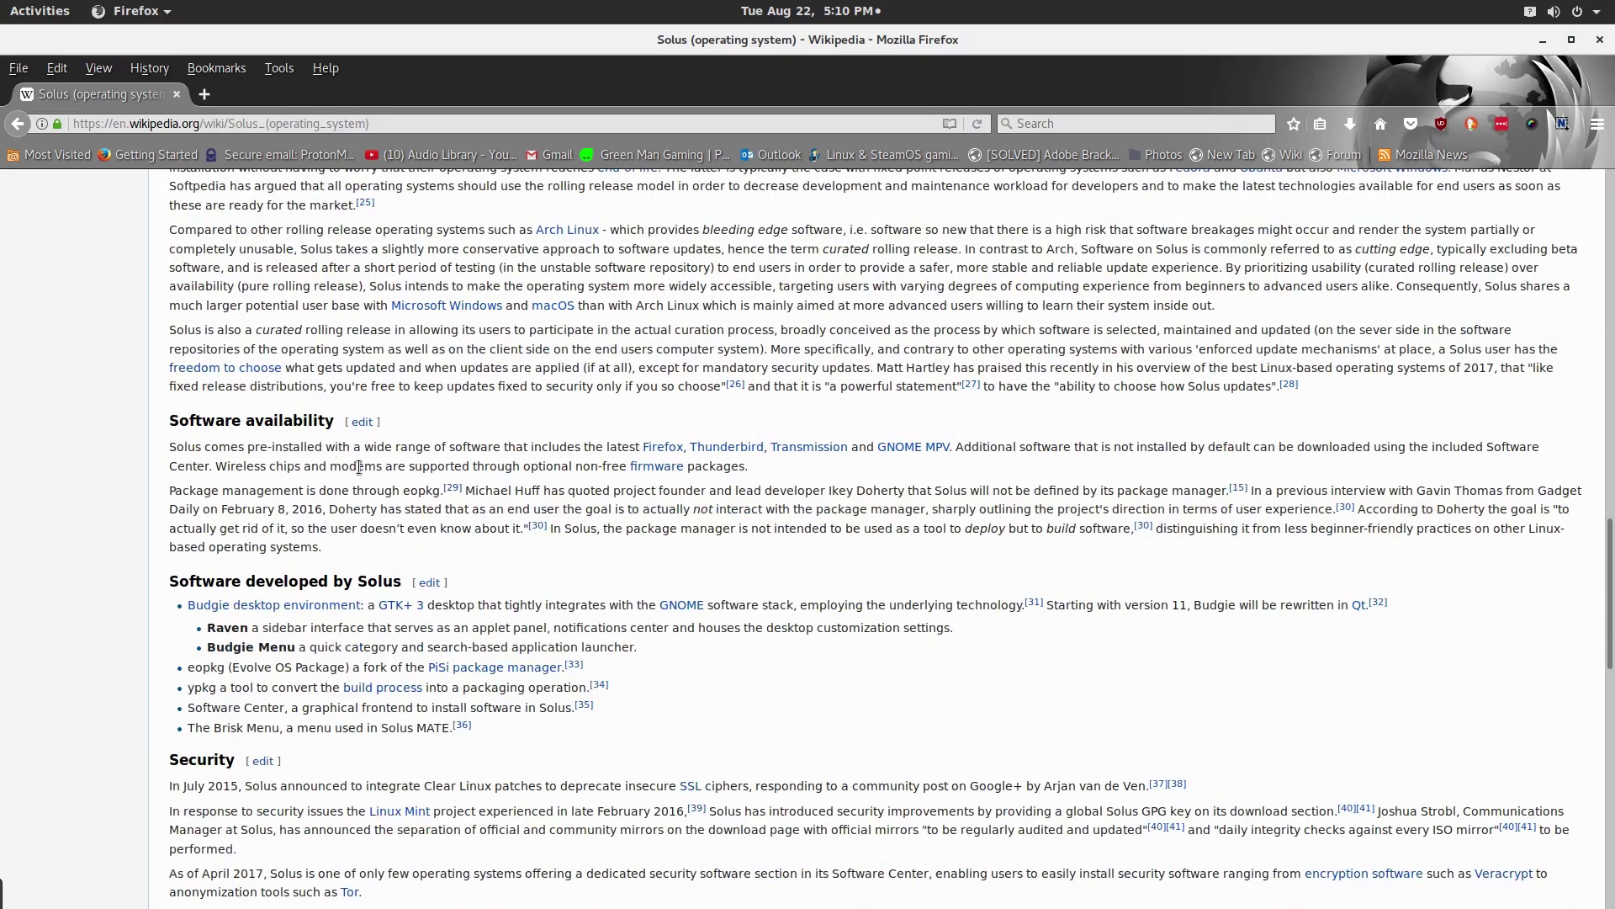
- Highlight the preinstalled apps list (Firefox, Thunderbird, Transmission, GNOME MPV), clear the selection, then switch to OBS
drag(606, 446, 964, 446)
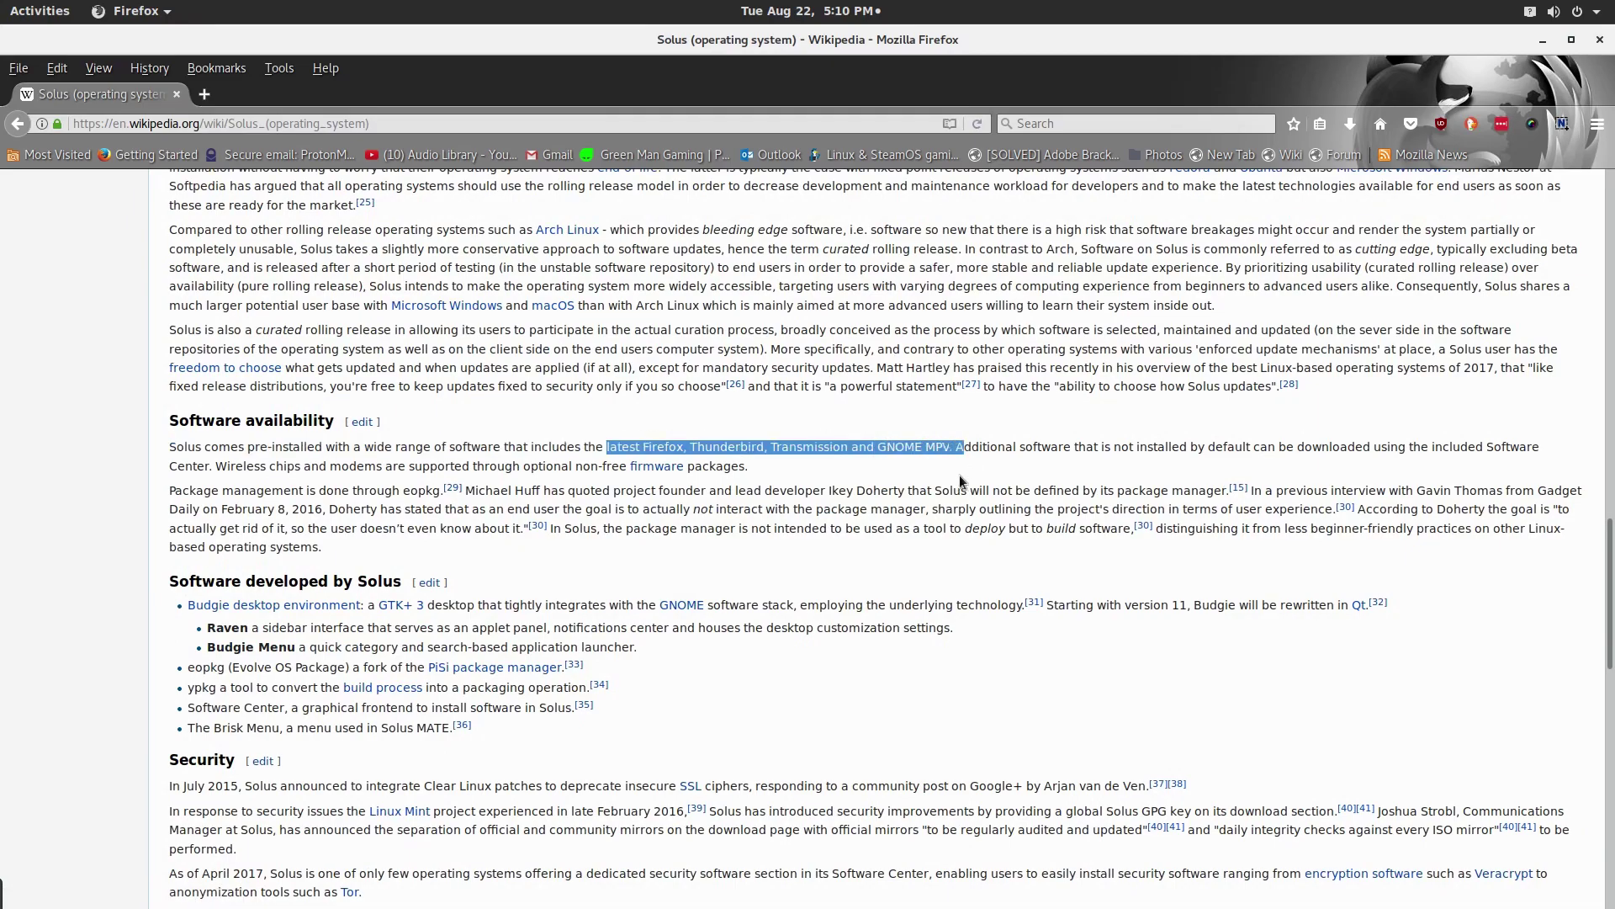
scroll(625, 528, down, 4)
scroll(625, 528, down, 3)
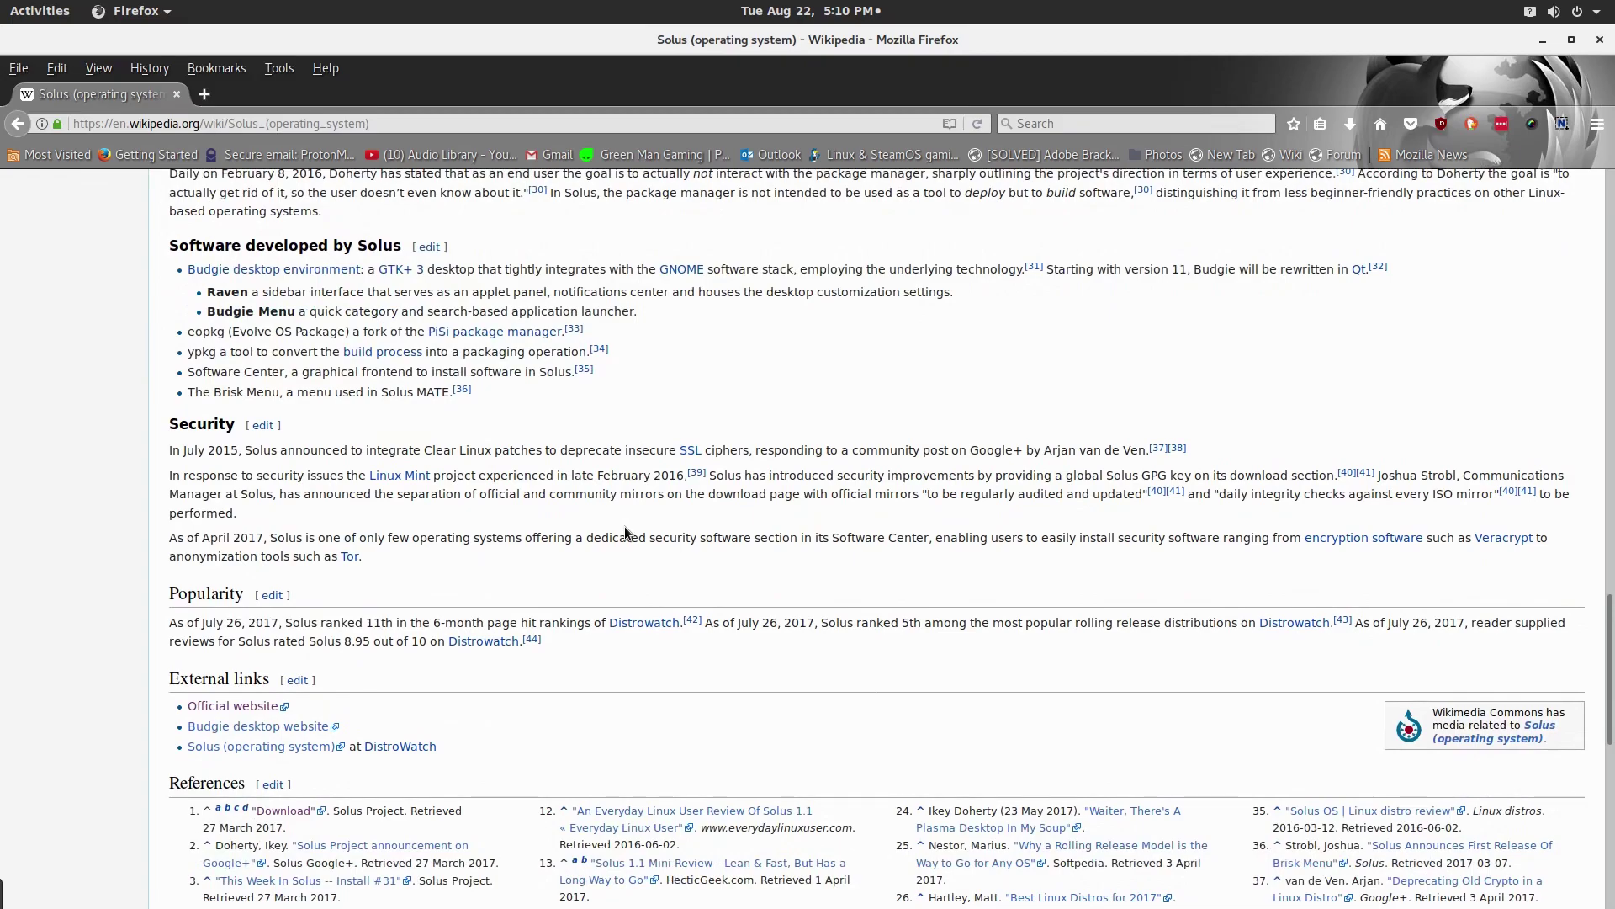
scroll(624, 528, down, 7)
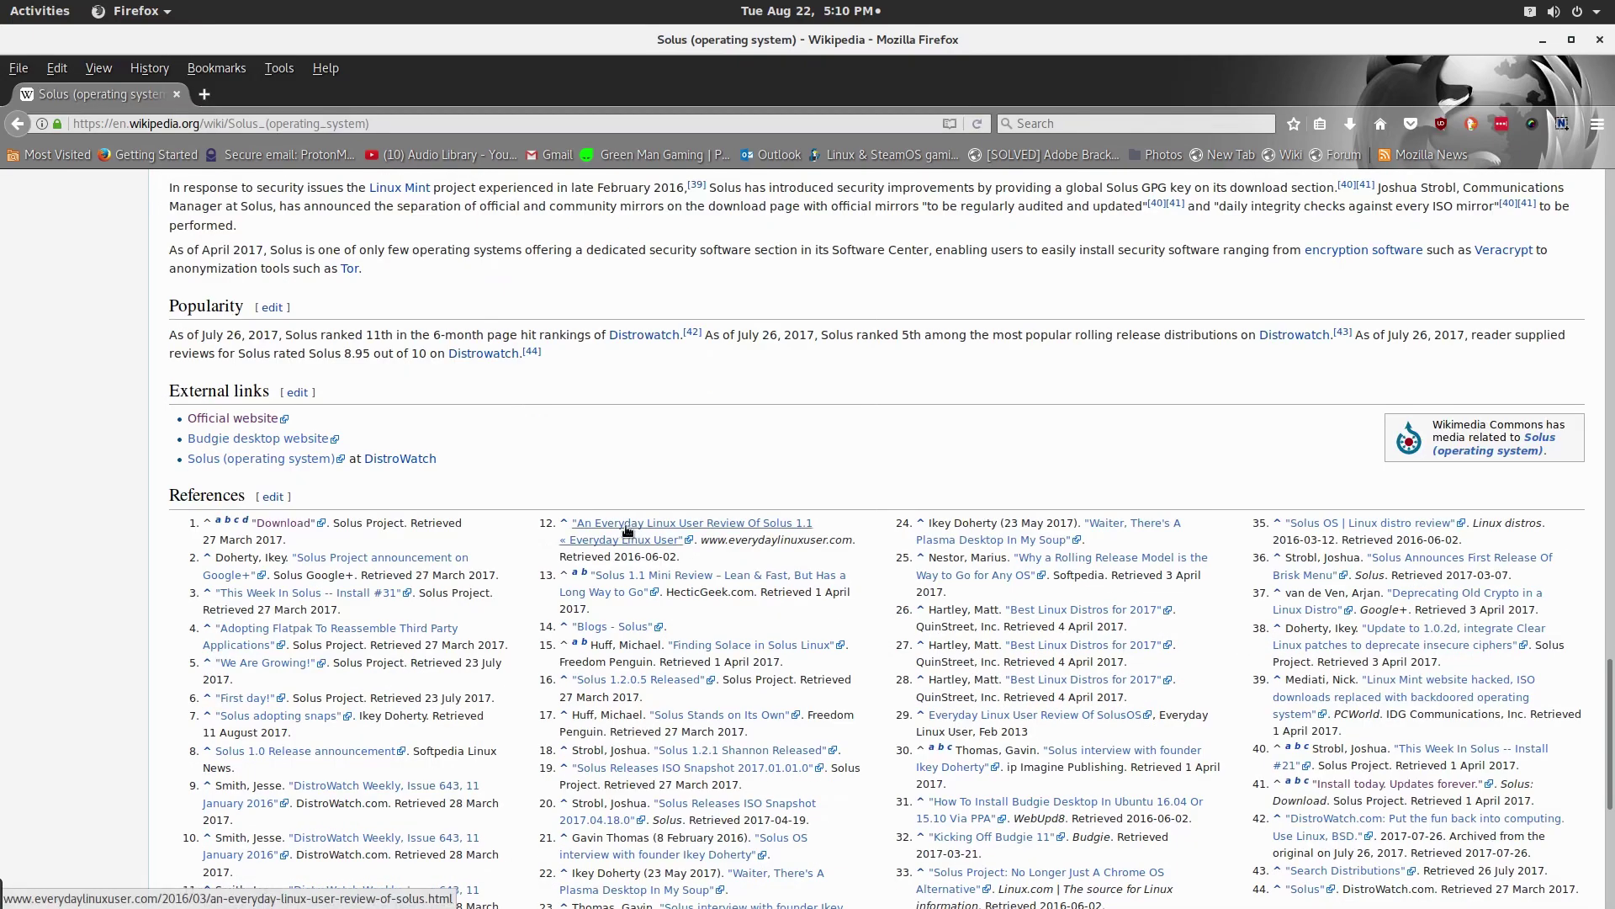
scroll(624, 528, up, 3)
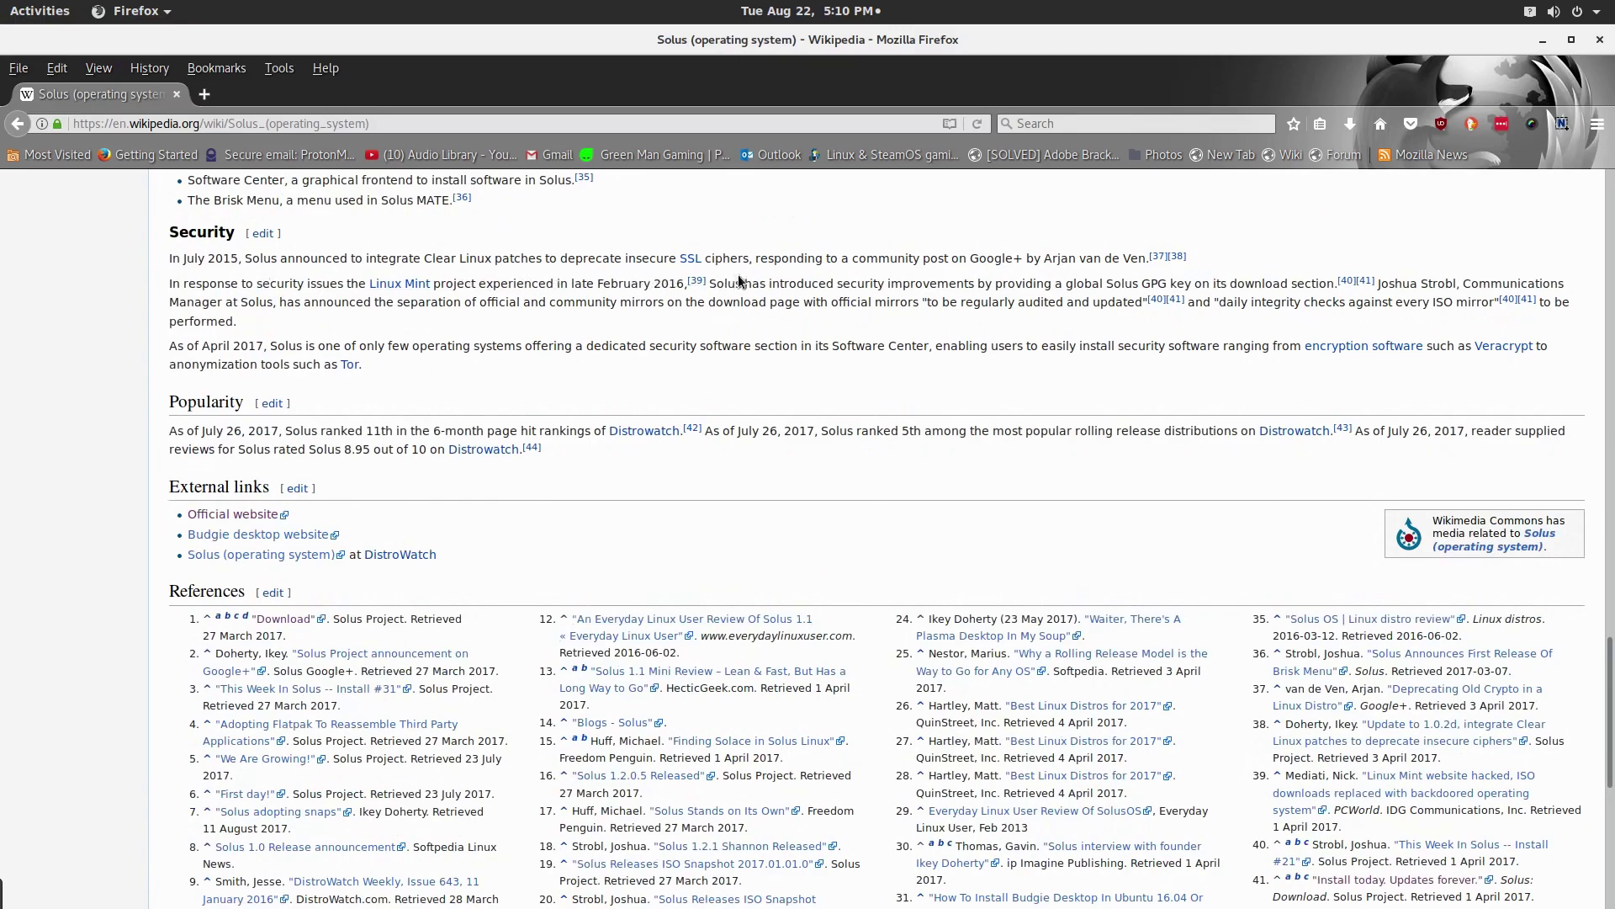
scroll(749, 275, up, 12)
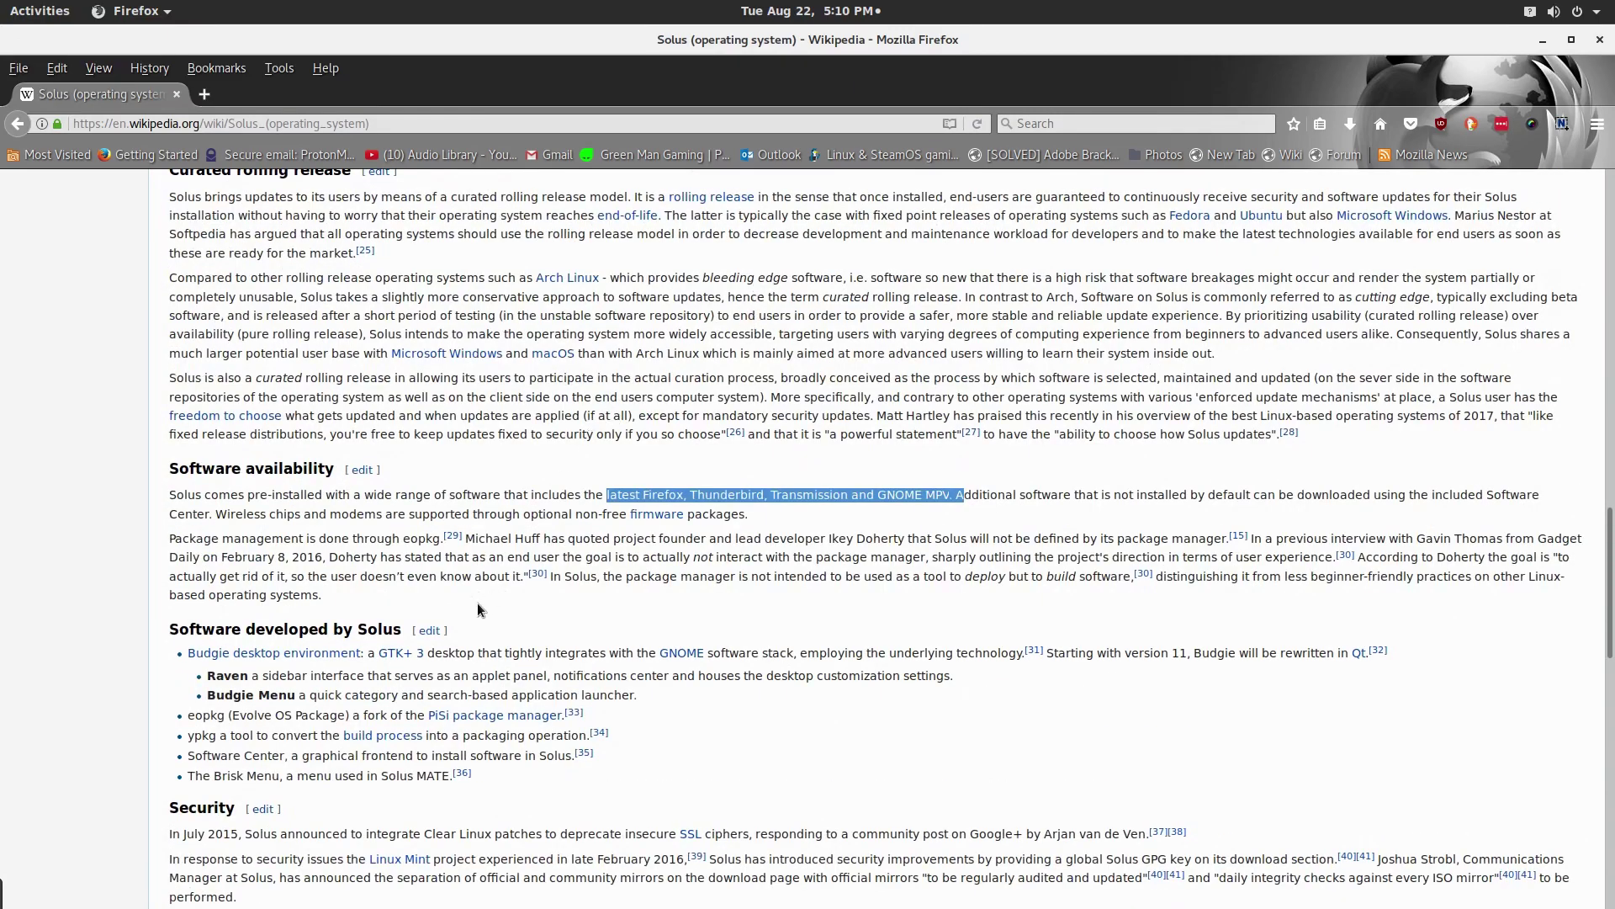
click(477, 602)
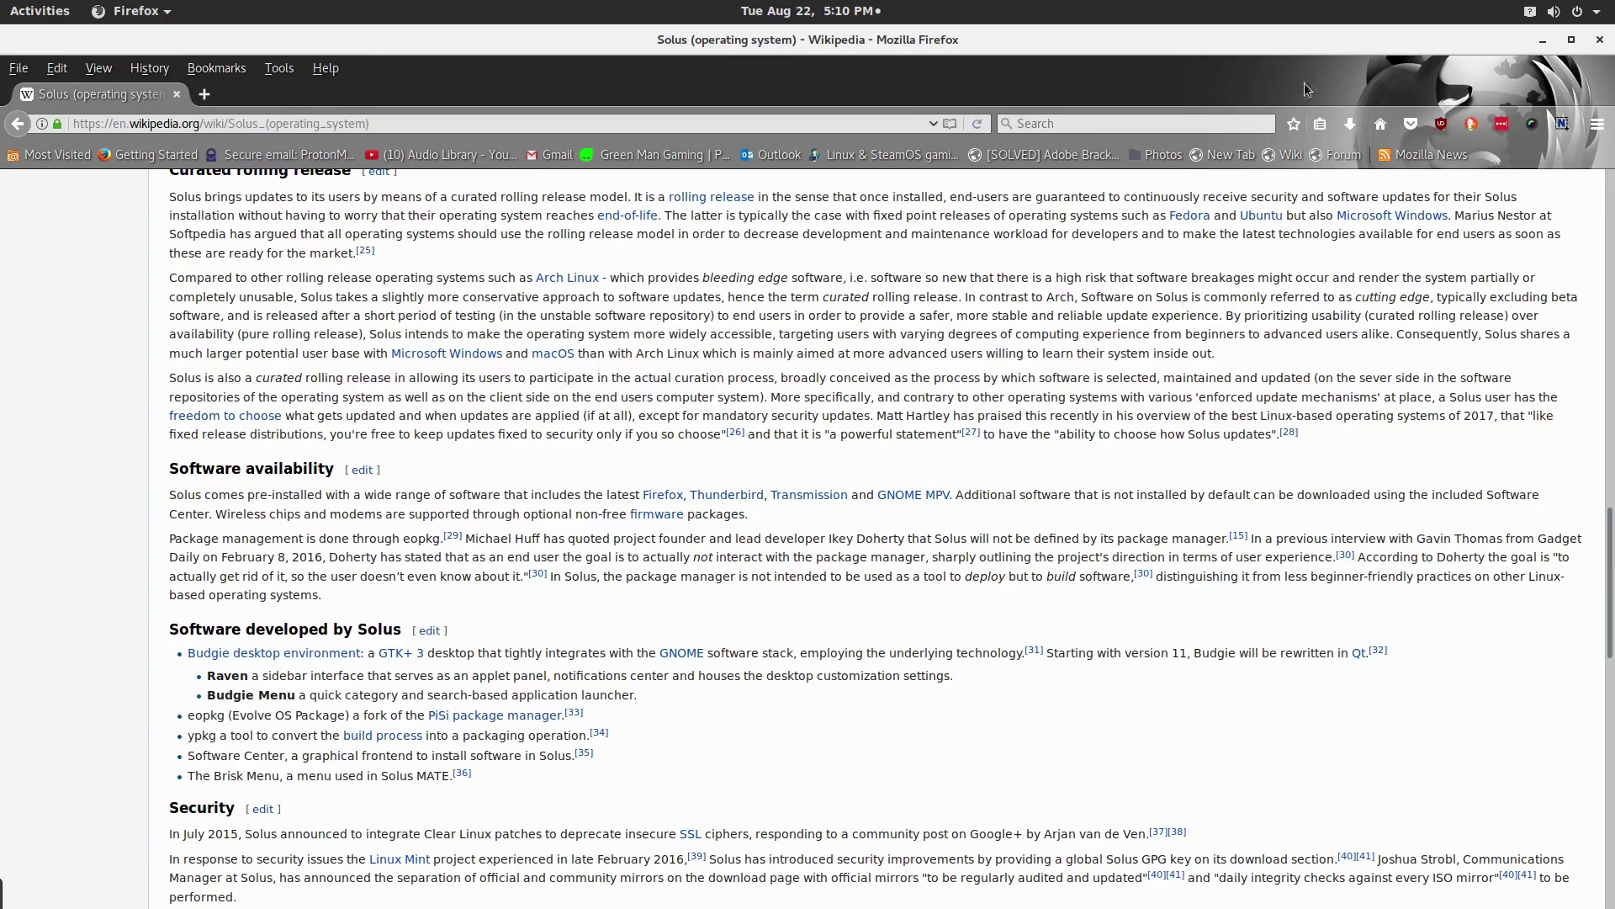
mouse_move(1064, 904)
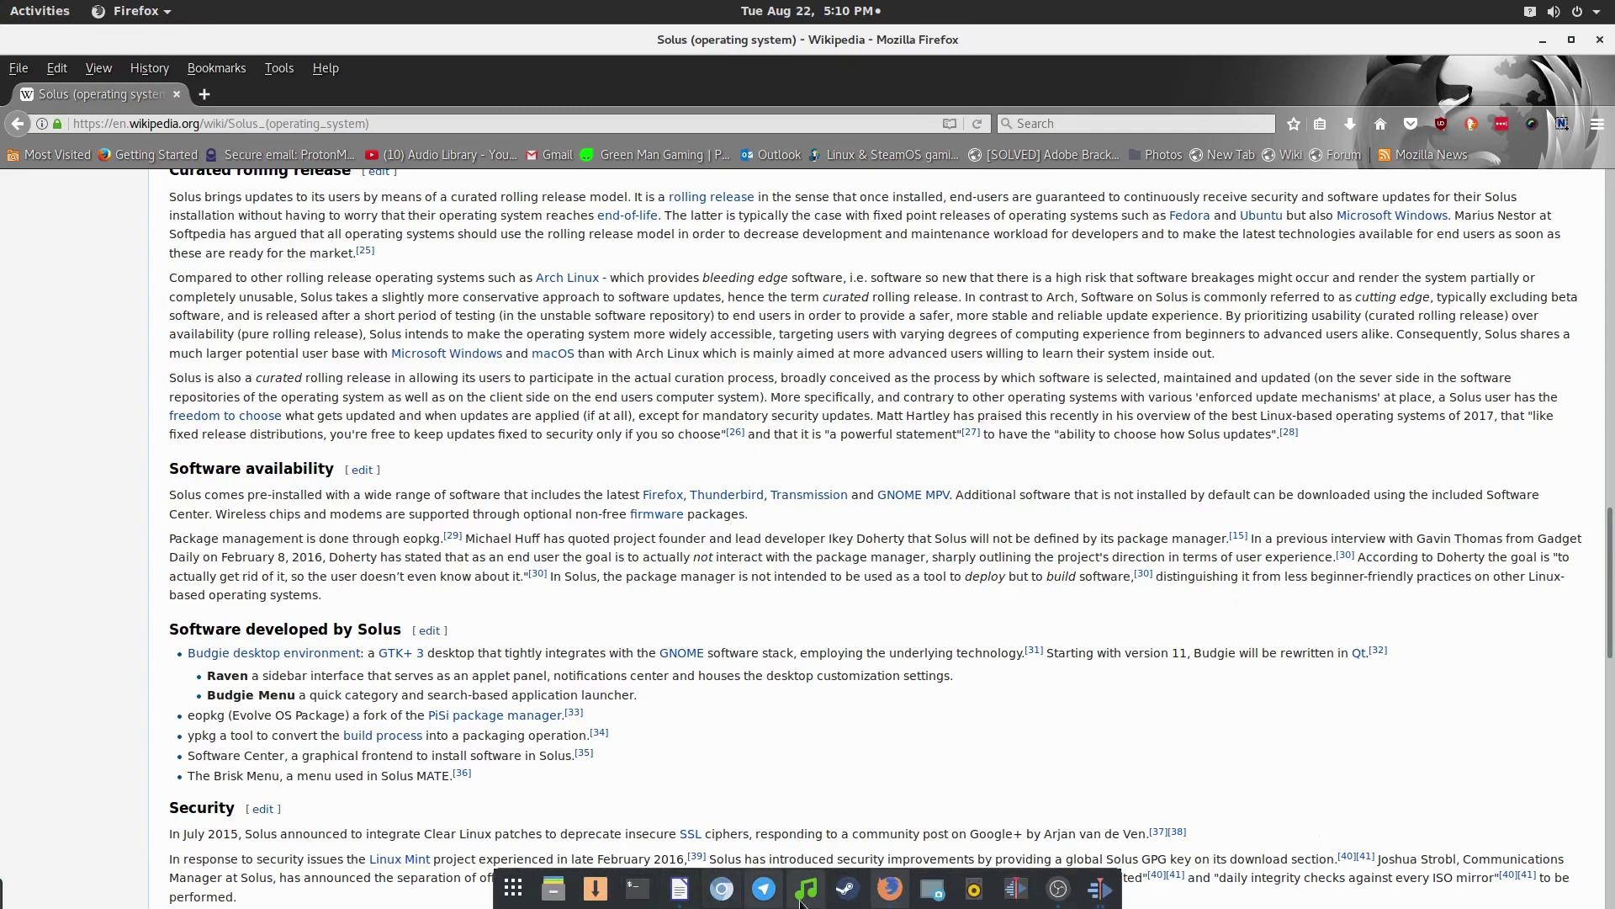
click(1059, 888)
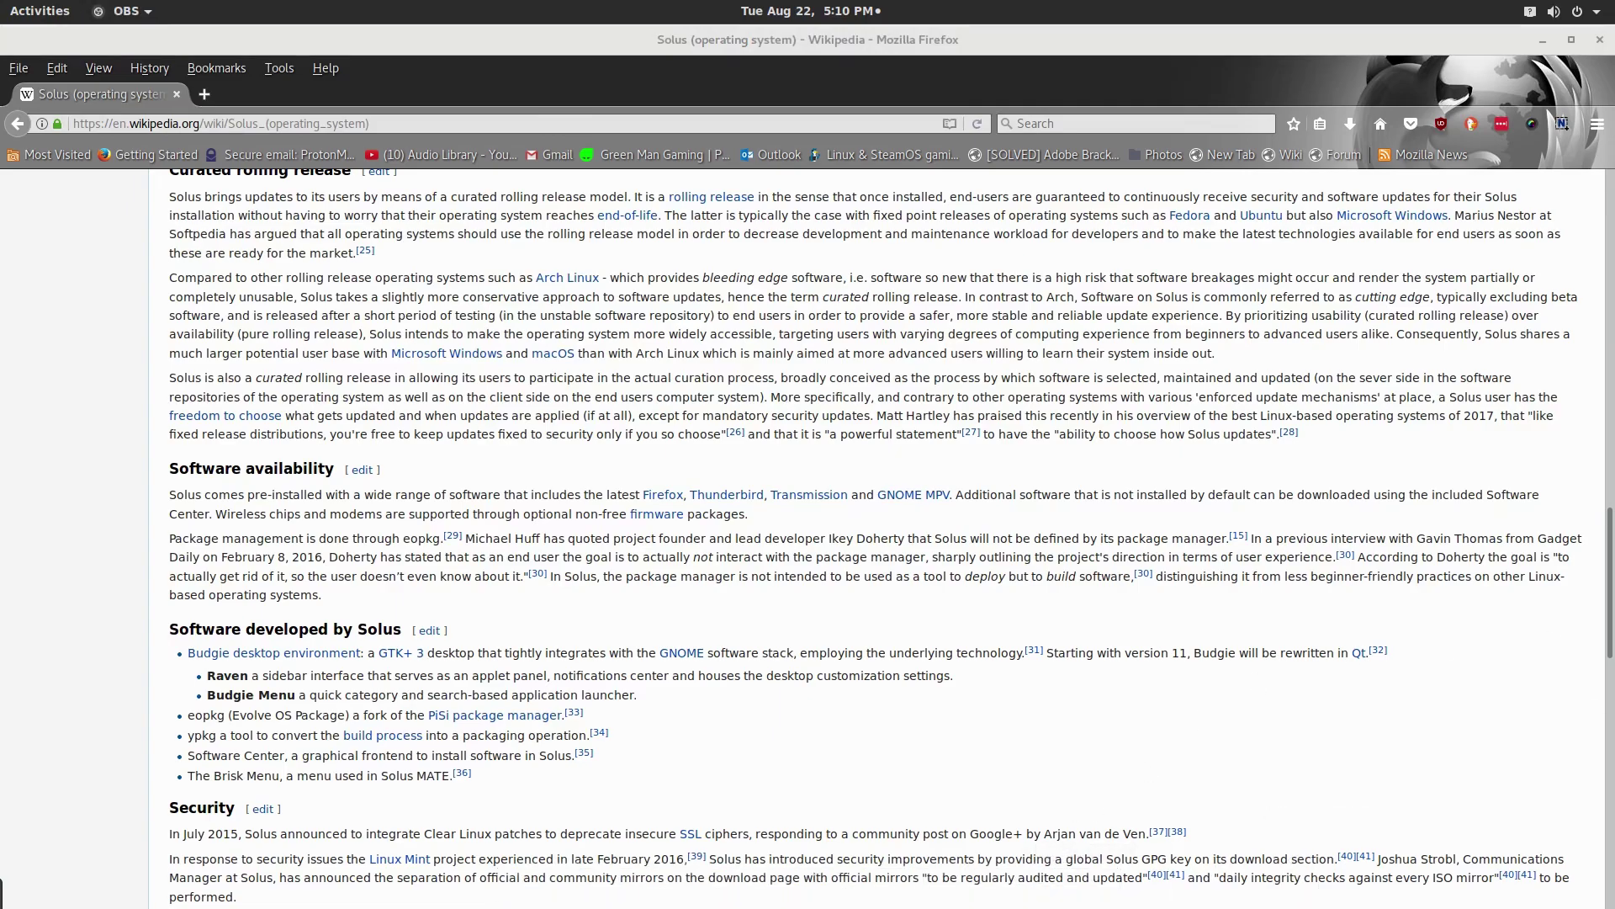